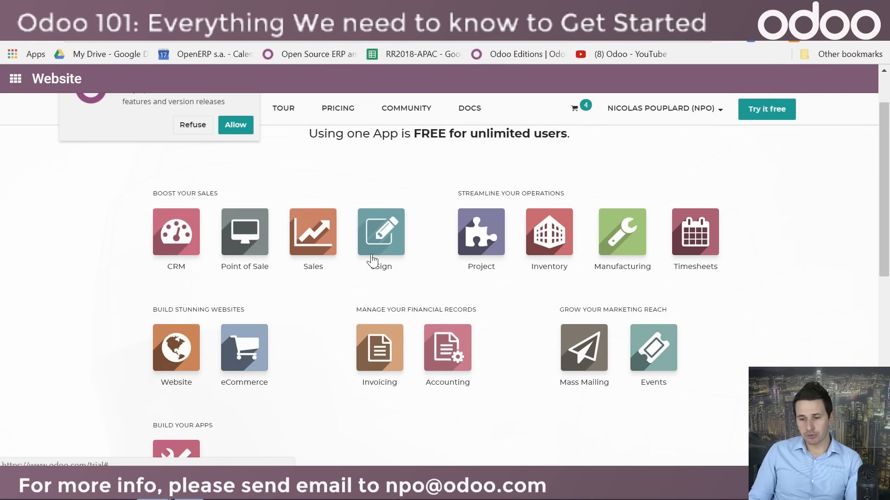
Step: Start a free trial with the CRM app and set the company name to Awesome Food
{"action": "scroll", "coordinate": [373, 259], "scroll_direction": "up", "scroll_amount": 2}
{"action": "left_click", "coordinate": [176, 300]}
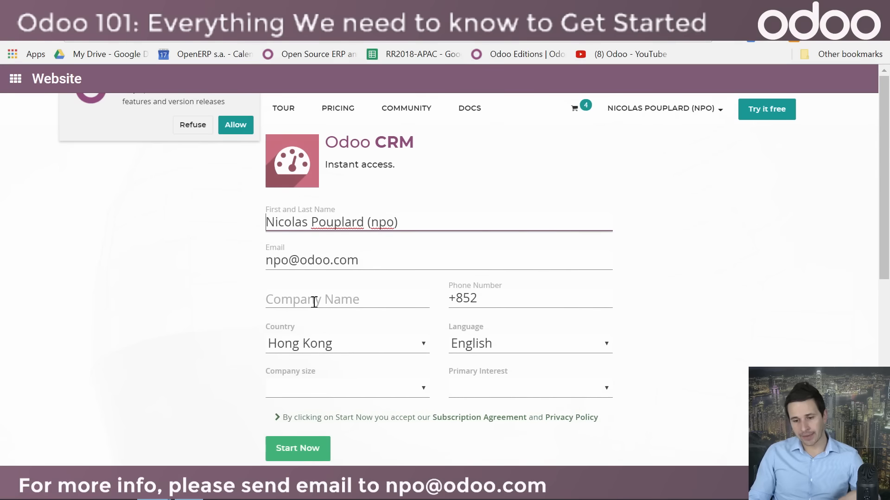
{"action": "left_click", "coordinate": [314, 300]}
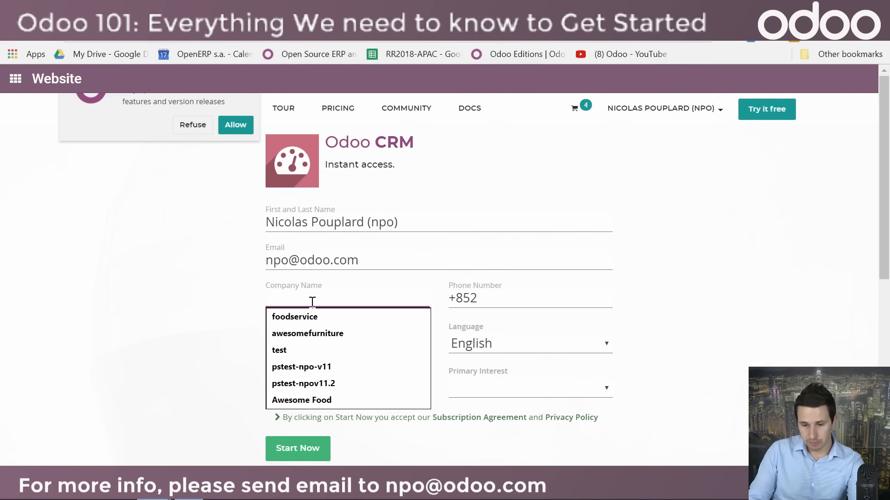
{"action": "type", "text": "Awesome Food"}
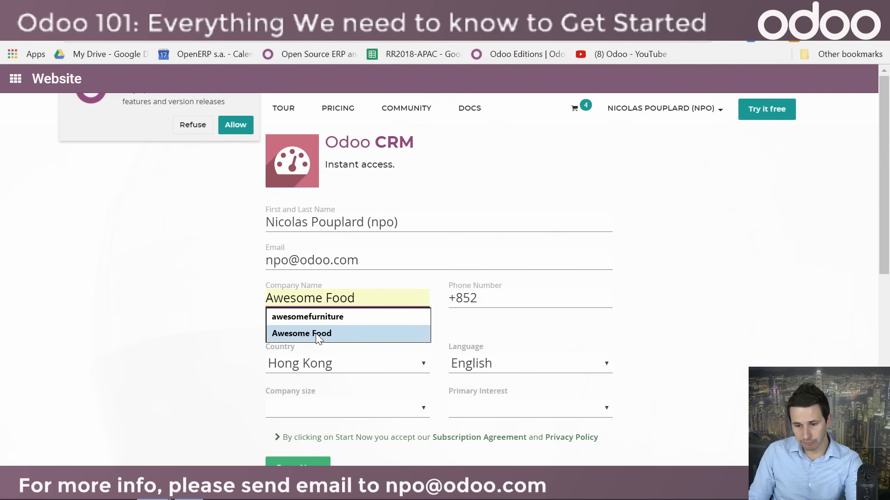
{"action": "left_click", "coordinate": [319, 333]}
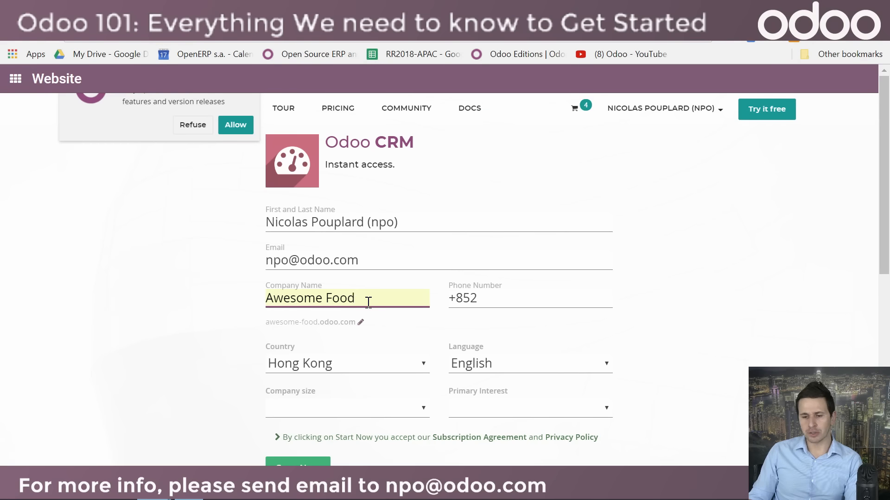
Step: Set the company size to < 5 employees and the primary interest to teacher or student, and submit the trial form
{"action": "scroll", "coordinate": [375, 302], "scroll_direction": "down", "scroll_amount": 3}
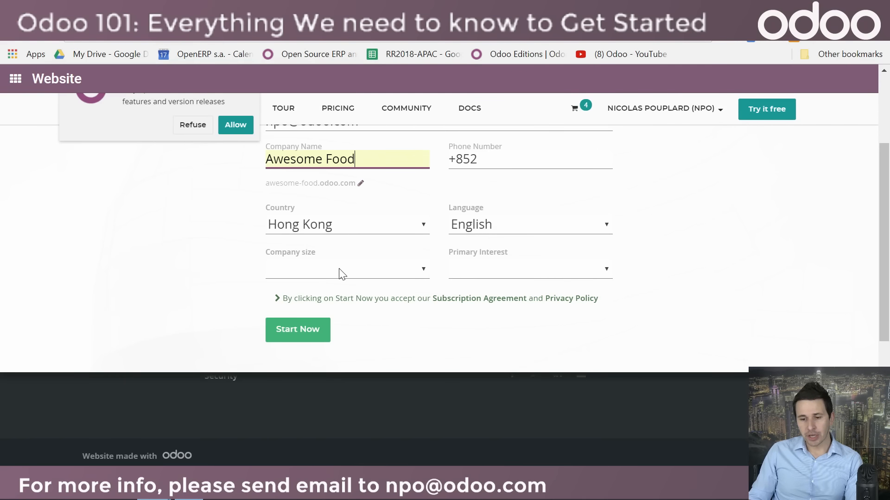
{"action": "left_click", "coordinate": [320, 274]}
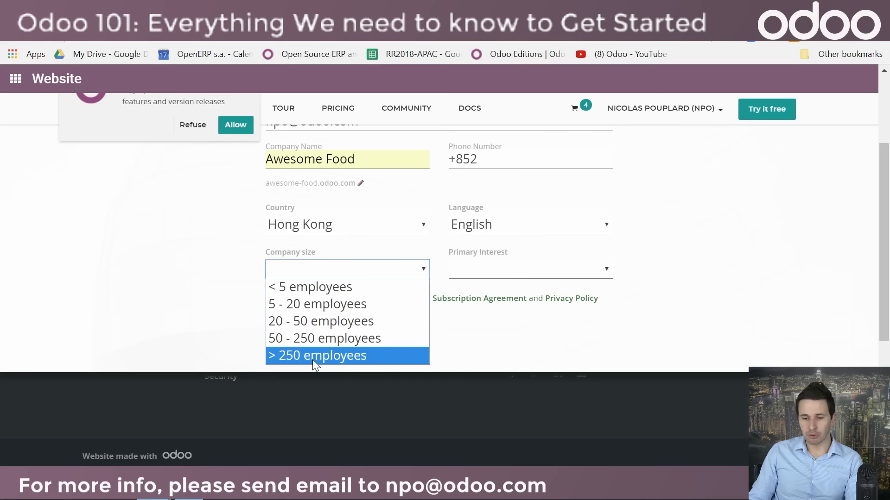
{"action": "left_click", "coordinate": [305, 289]}
{"action": "left_click", "coordinate": [480, 269]}
{"action": "left_click", "coordinate": [515, 321]}
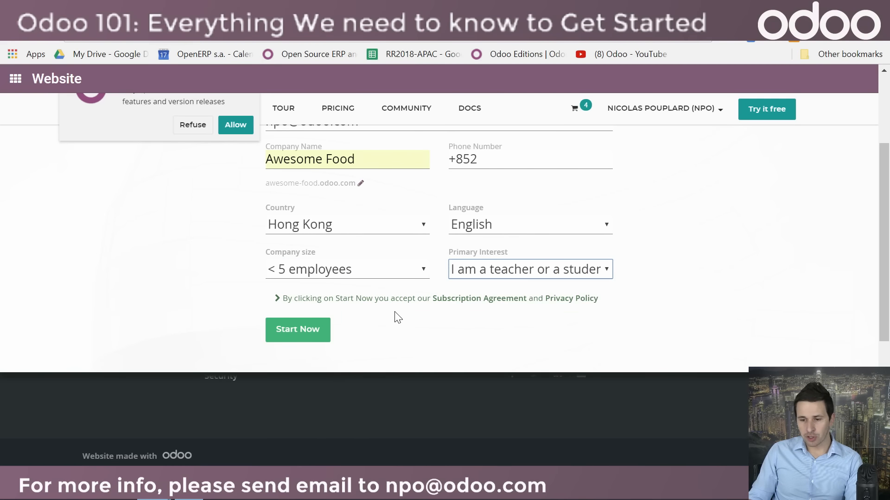
{"action": "scroll", "coordinate": [361, 357], "scroll_direction": "up", "scroll_amount": 2}
{"action": "left_click", "coordinate": [312, 401]}
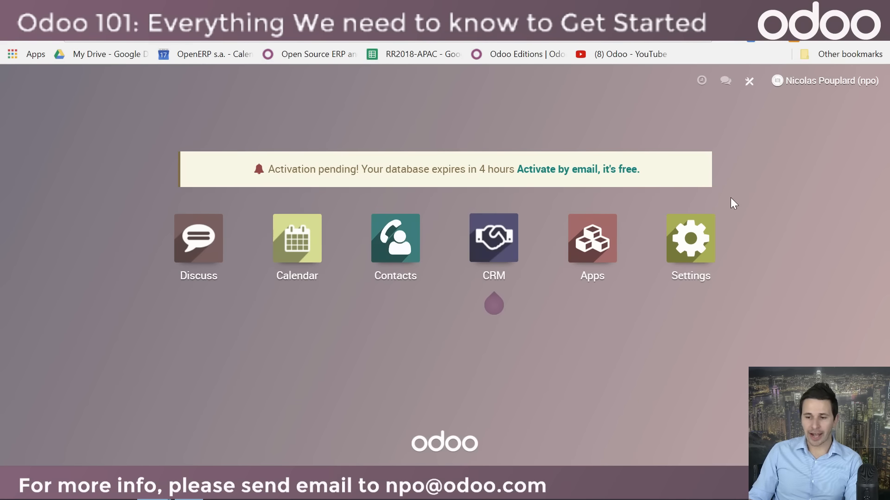
Step: Switch to the Gmail inbox and activate the awesome-food1.odoo.com database from the Odoo Online confirmation e-mail
{"action": "left_click", "coordinate": [563, 172]}
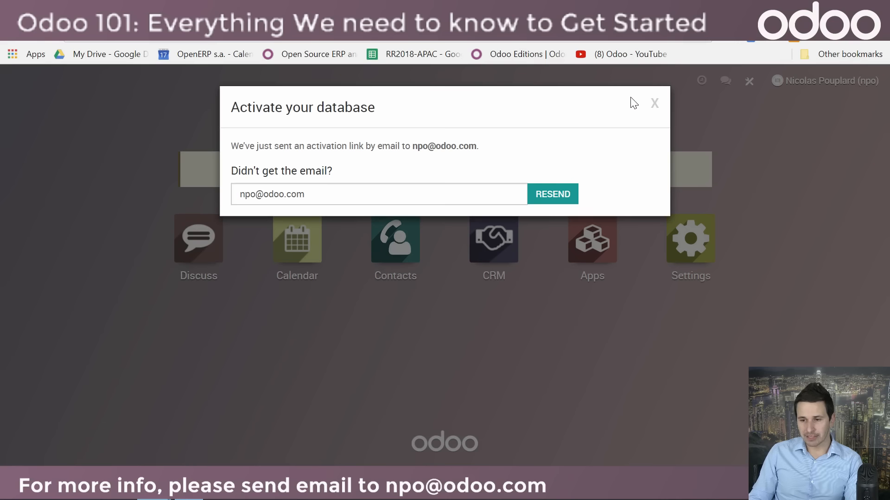
{"action": "left_click", "coordinate": [653, 104]}
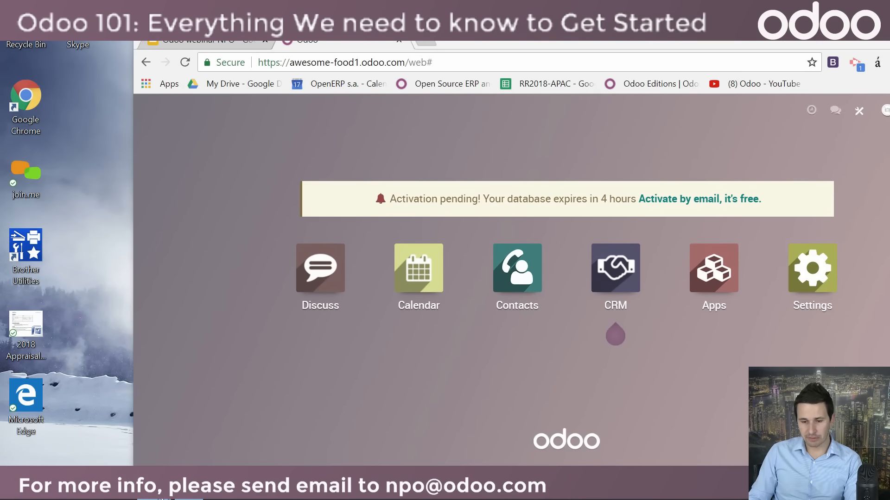
{"action": "mouse_move", "coordinate": [157, 497]}
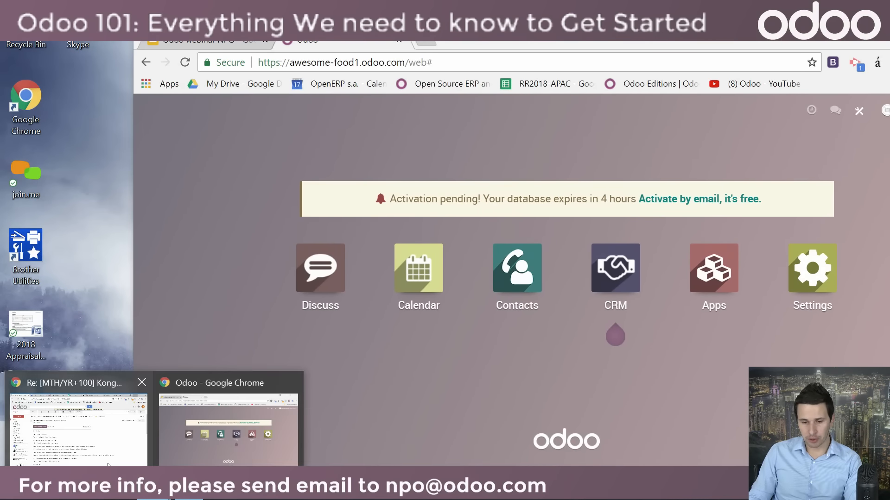
{"action": "left_click", "coordinate": [79, 417]}
{"action": "left_click", "coordinate": [26, 169]}
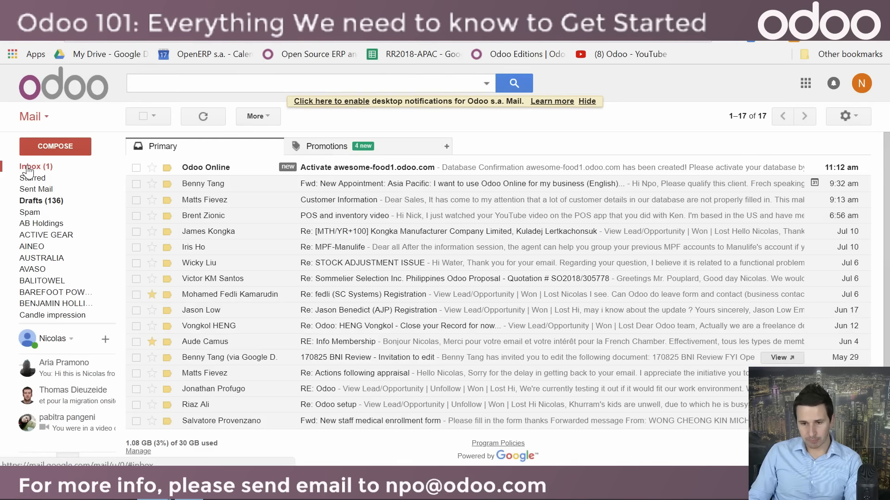
{"action": "left_click", "coordinate": [359, 171]}
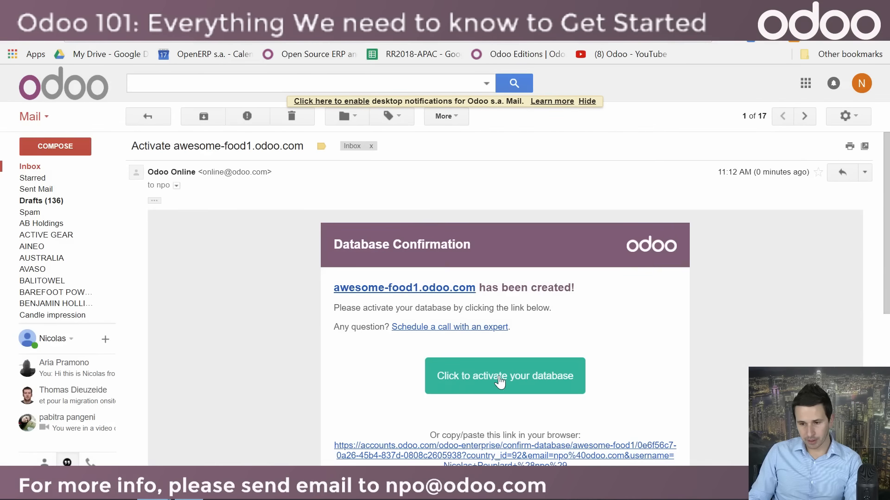
{"action": "scroll", "coordinate": [500, 371], "scroll_direction": "down", "scroll_amount": 3}
{"action": "left_click", "coordinate": [508, 315]}
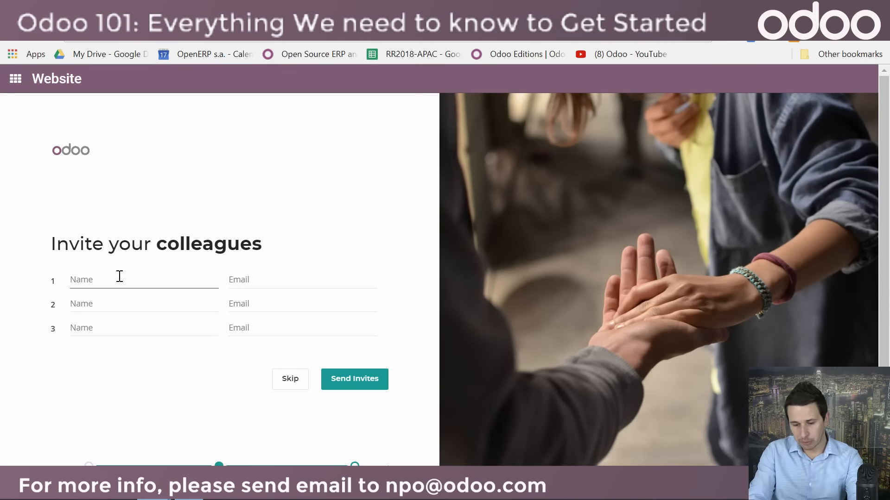
Step: Enter the first colleague's name and e-mail address in the invitation form and send the invite
{"action": "type", "text": "Felix"}
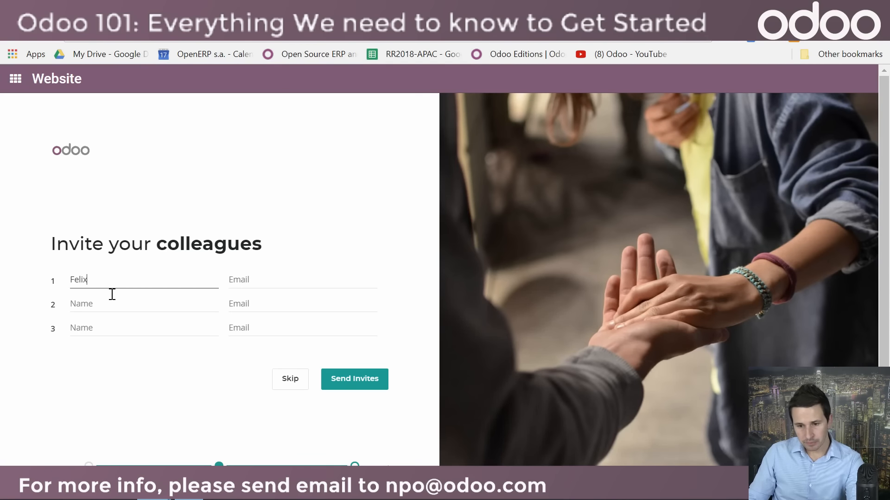
{"action": "left_click", "coordinate": [292, 276]}
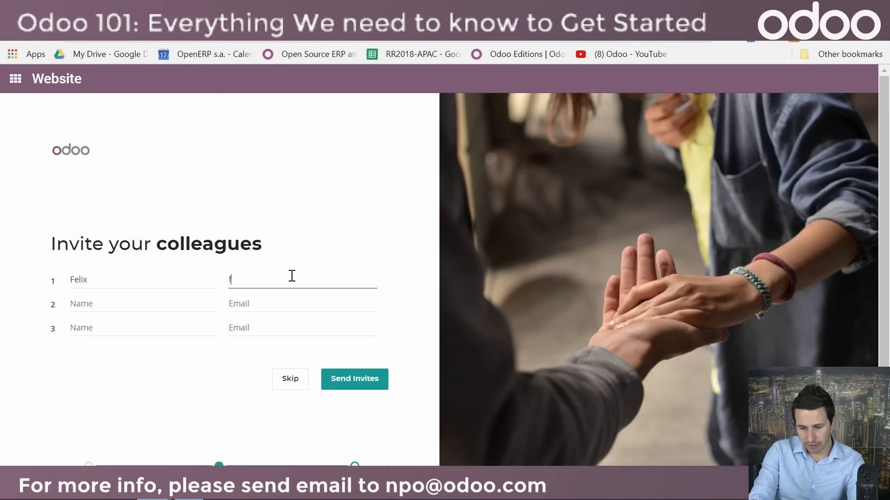
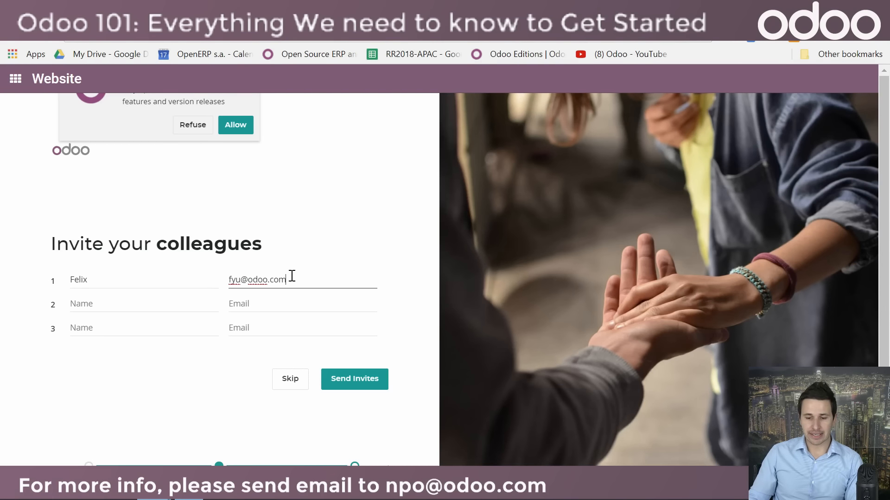
{"action": "left_click", "coordinate": [352, 386]}
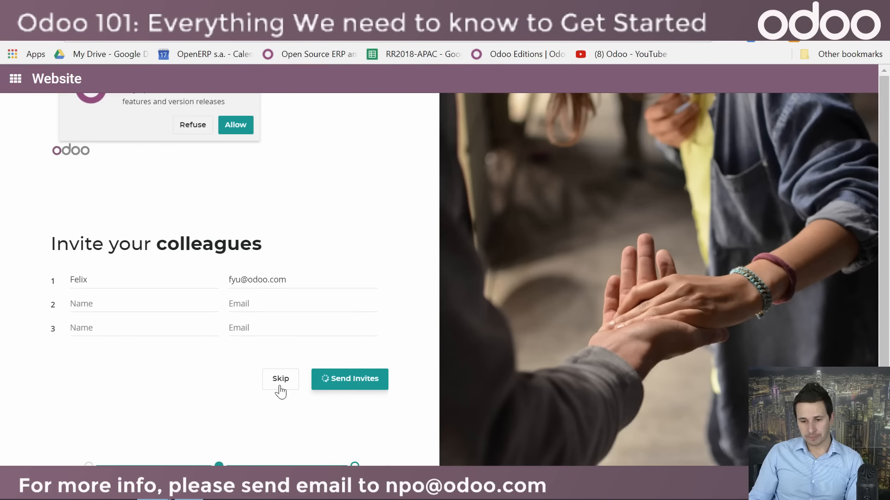
Step: Switch back to the awesome-food1 database window, maximize it and reload the page
{"action": "mouse_move", "coordinate": [153, 491]}
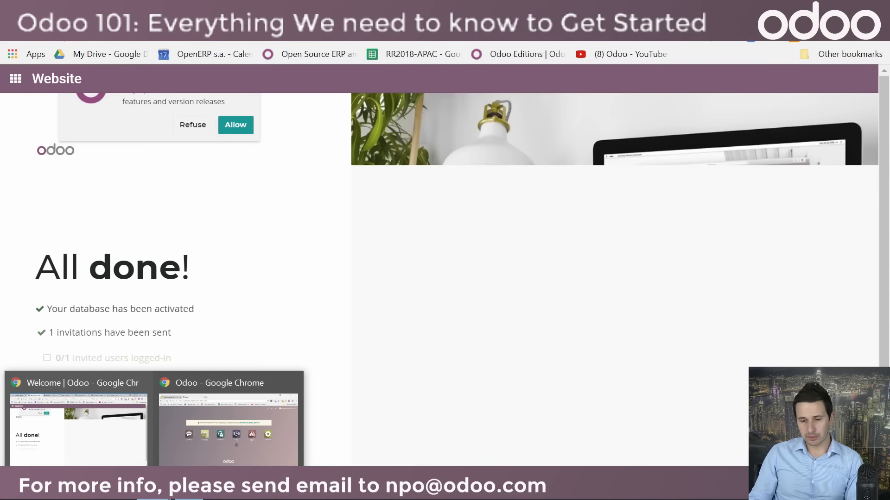
{"action": "left_click", "coordinate": [242, 453]}
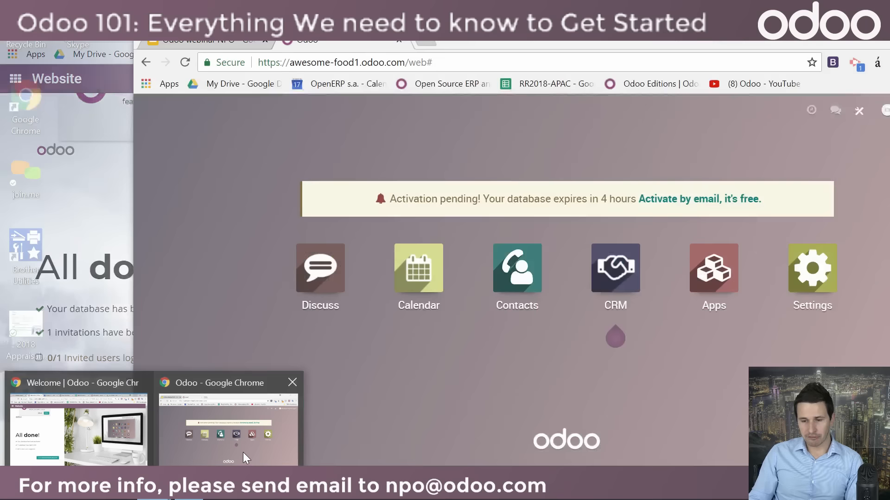
{"action": "left_click_drag", "start_coordinate": [491, 31], "coordinate": [375, 31]}
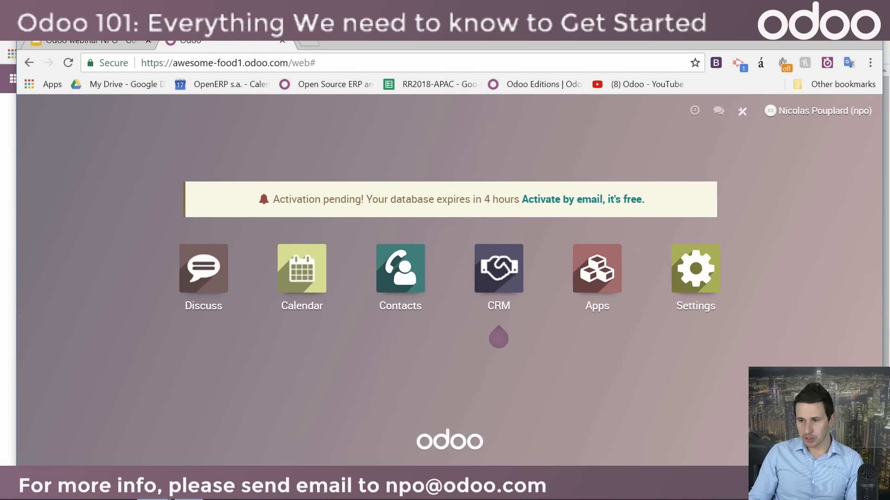
{"action": "double_click", "coordinate": [374, 32]}
{"action": "left_click", "coordinate": [51, 29]}
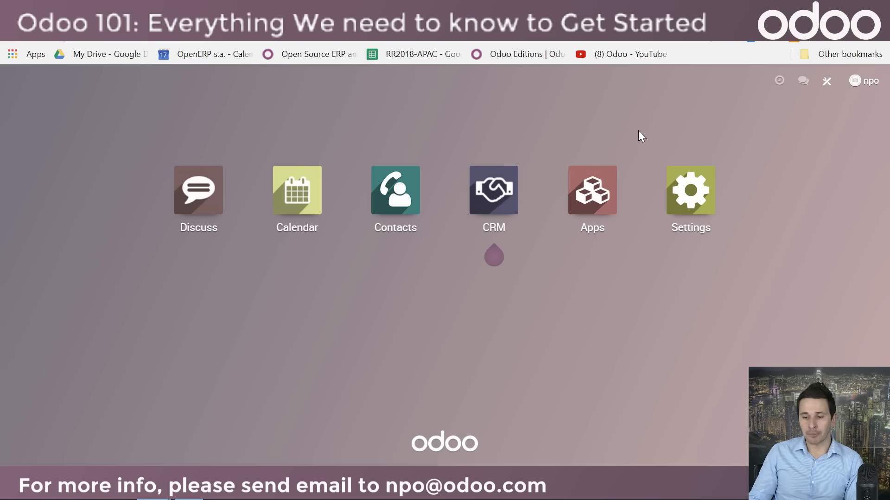
Step: Browse the installable apps and search the modules for "sales"
{"action": "mouse_move", "coordinate": [493, 237]}
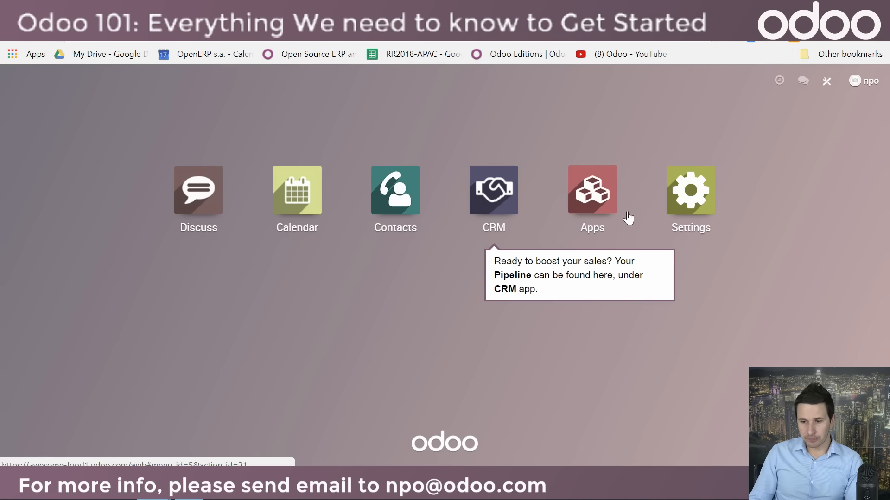
{"action": "left_click", "coordinate": [594, 222]}
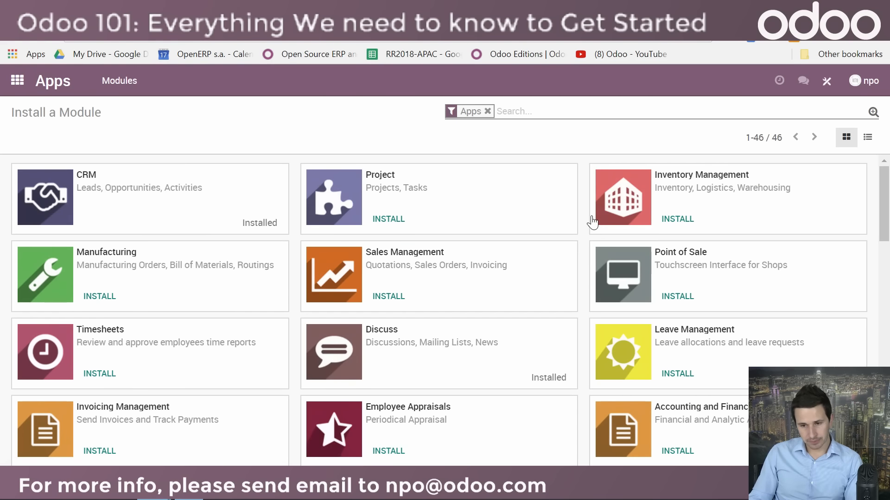
{"action": "scroll", "coordinate": [457, 243], "scroll_direction": "down", "scroll_amount": 3}
{"action": "scroll", "coordinate": [391, 306], "scroll_direction": "up", "scroll_amount": 3}
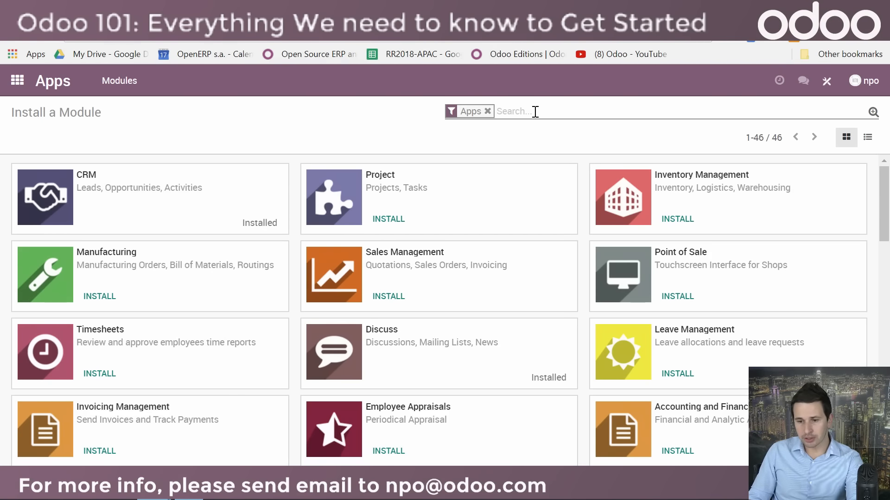
{"action": "type", "text": "sales"}
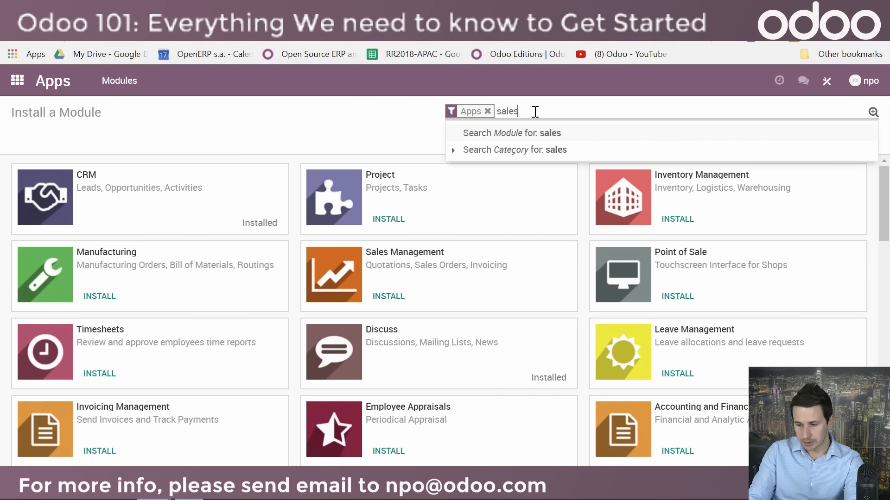
{"action": "key", "text": "Return"}
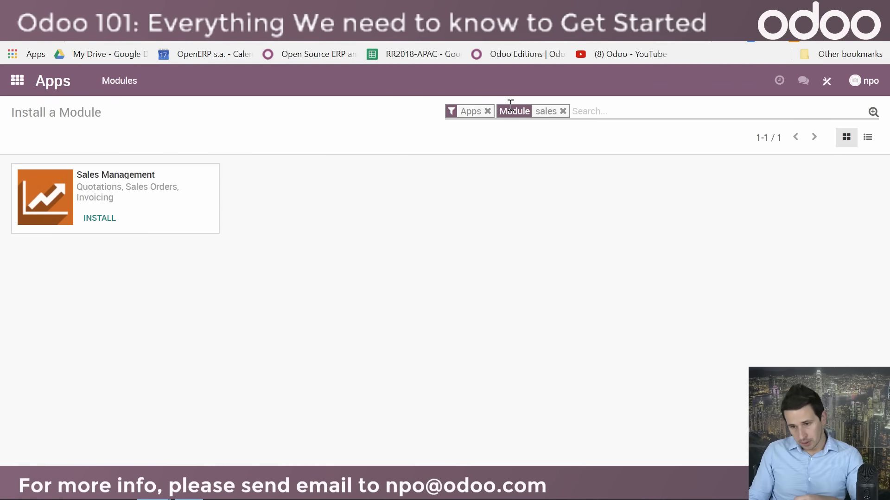
Step: Install the Sales Management app together with Invoicing Management, accepting the 15-day trial conditions
{"action": "left_click", "coordinate": [142, 194]}
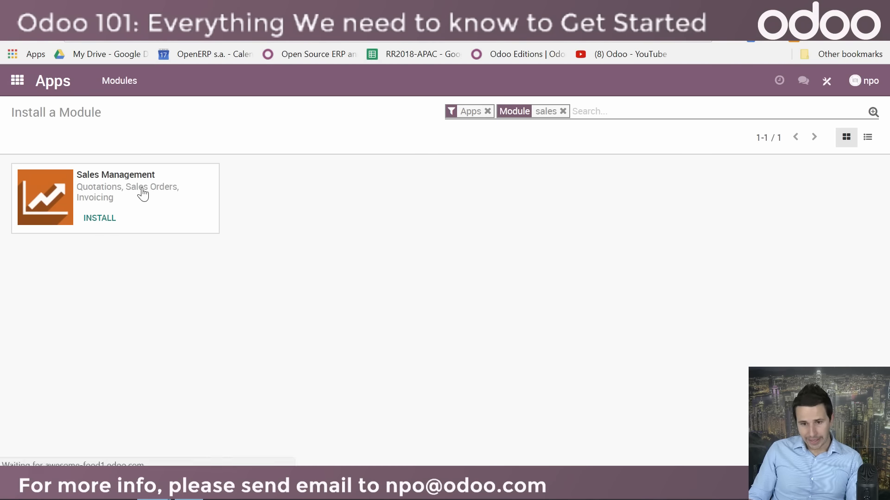
{"action": "left_click", "coordinate": [77, 246]}
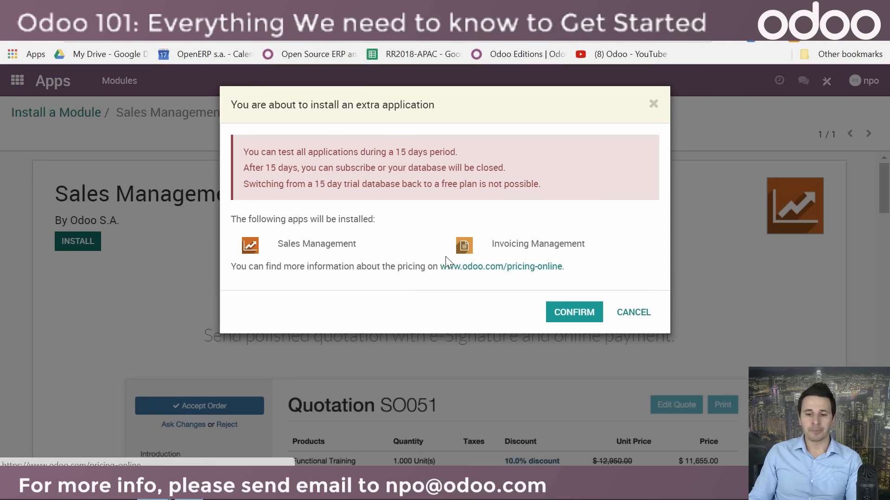
{"action": "left_click", "coordinate": [562, 311]}
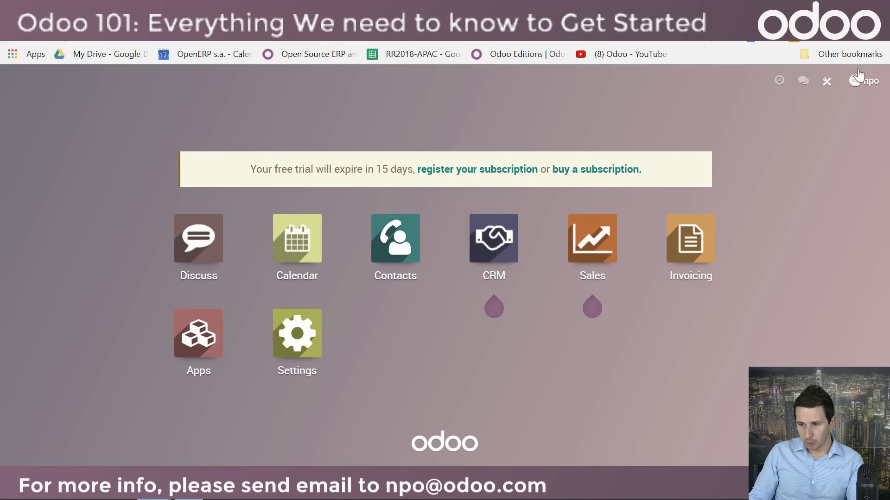
Step: Open the Odoo.com account page, log out and sign in again with the prefilled credentials
{"action": "left_click", "coordinate": [868, 88]}
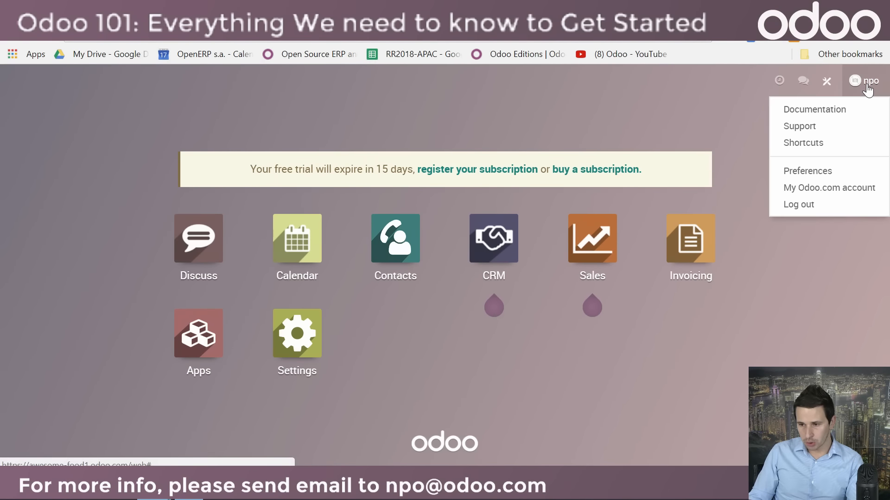
{"action": "left_click", "coordinate": [828, 190]}
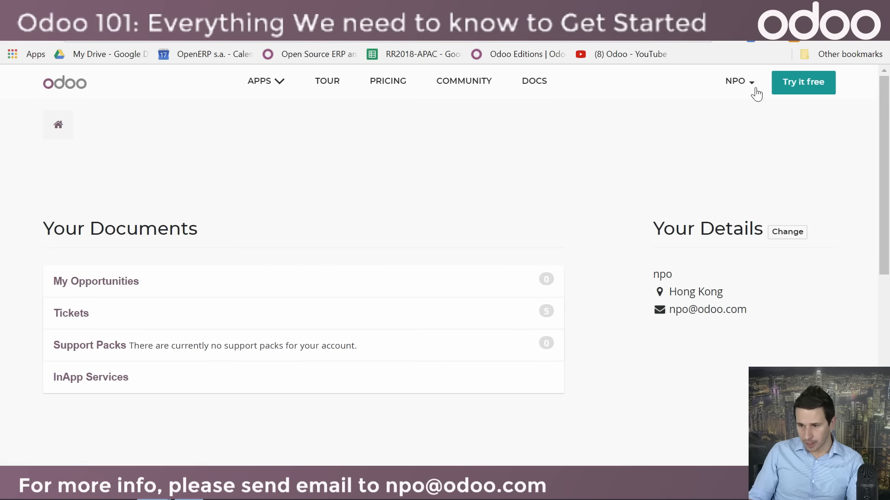
{"action": "left_click", "coordinate": [733, 88]}
{"action": "left_click", "coordinate": [671, 202]}
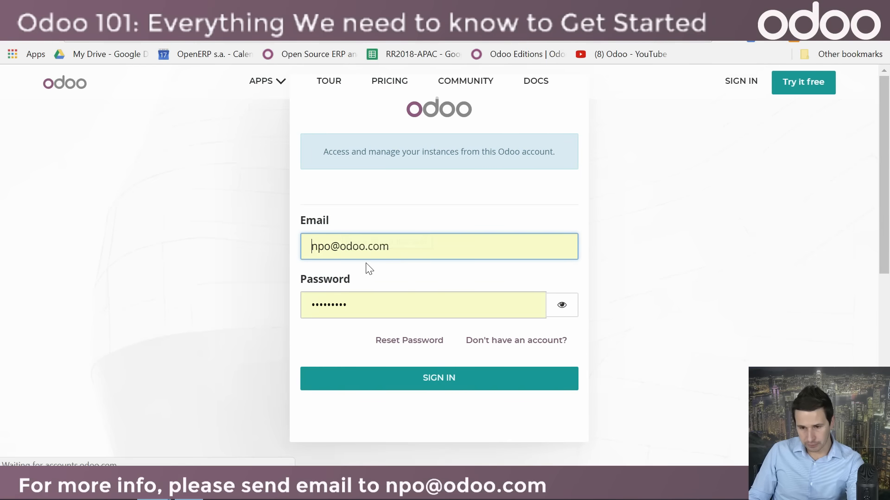
{"action": "left_click", "coordinate": [427, 378]}
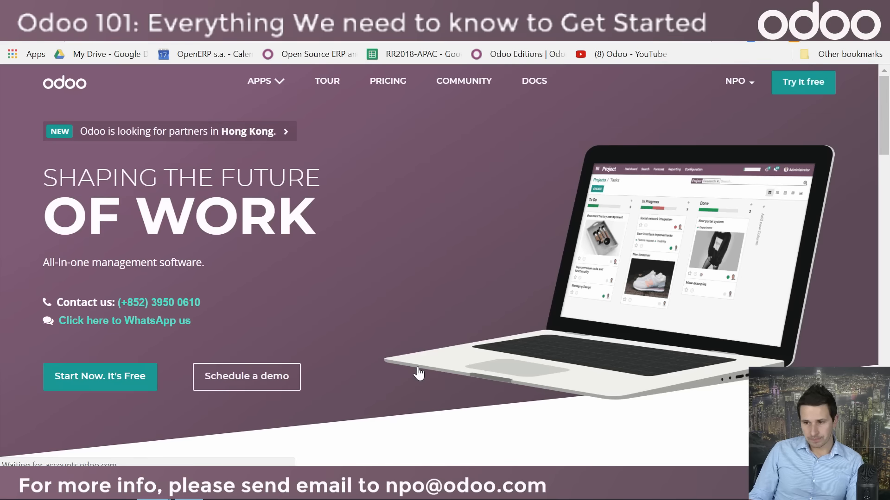
Step: Look through the account's list of databases and open the database management page
{"action": "left_click", "coordinate": [744, 85]}
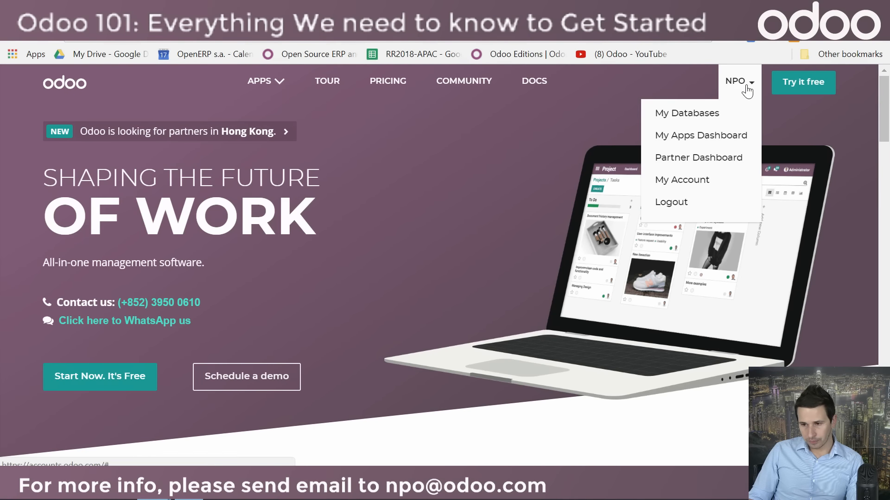
{"action": "left_click", "coordinate": [691, 116]}
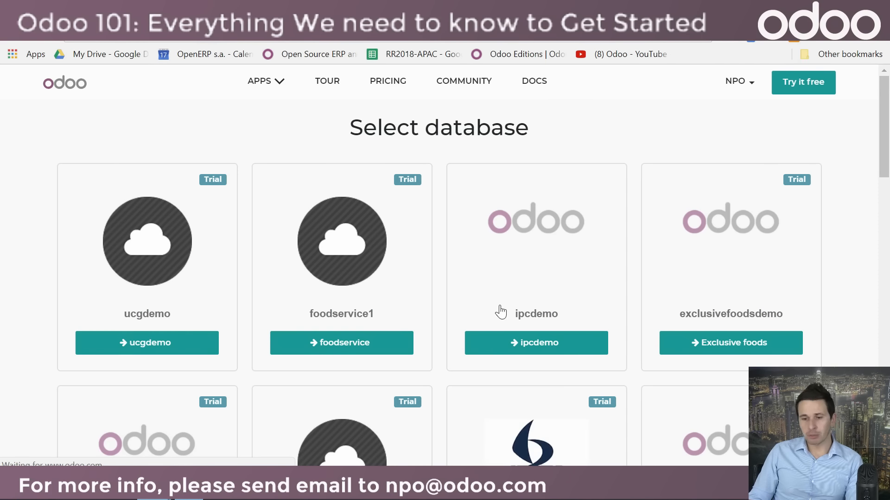
{"action": "scroll", "coordinate": [489, 345], "scroll_direction": "down", "scroll_amount": 10}
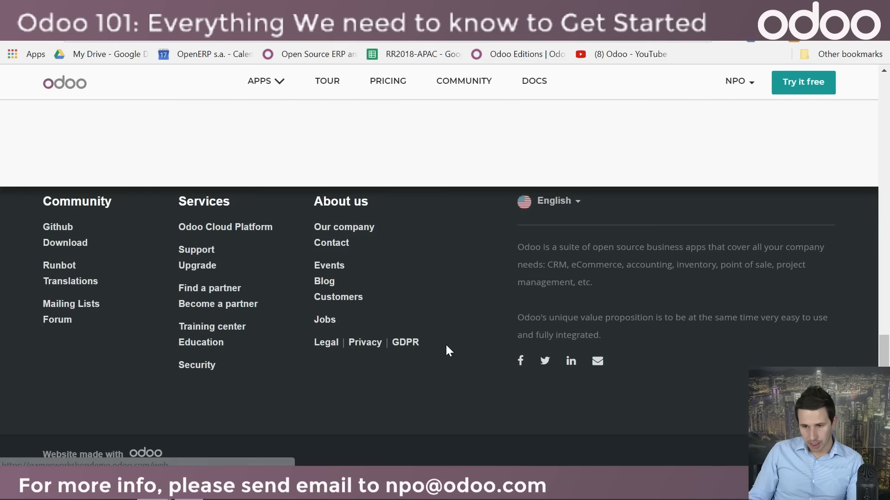
{"action": "scroll", "coordinate": [445, 344], "scroll_direction": "up", "scroll_amount": 4}
{"action": "left_click", "coordinate": [417, 294]}
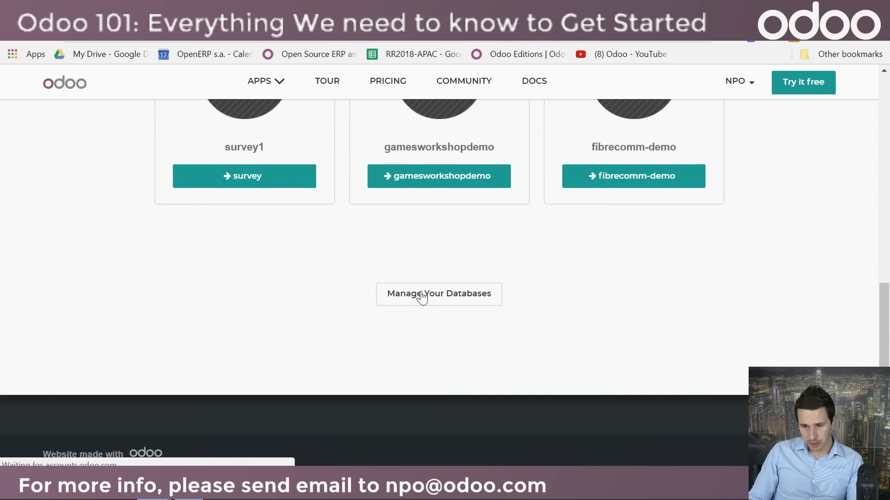
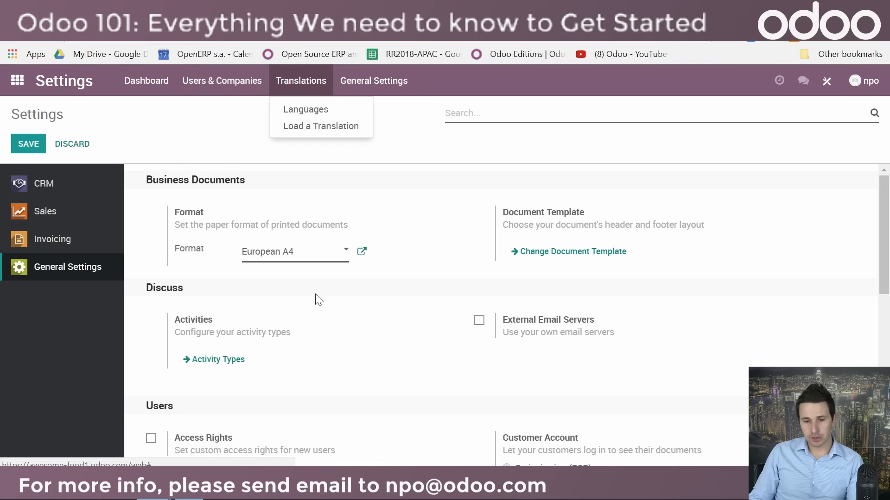
Step: Look through the general settings, including the users, multi-company, mobile app and integration options
{"action": "scroll", "coordinate": [309, 309], "scroll_direction": "down", "scroll_amount": 2}
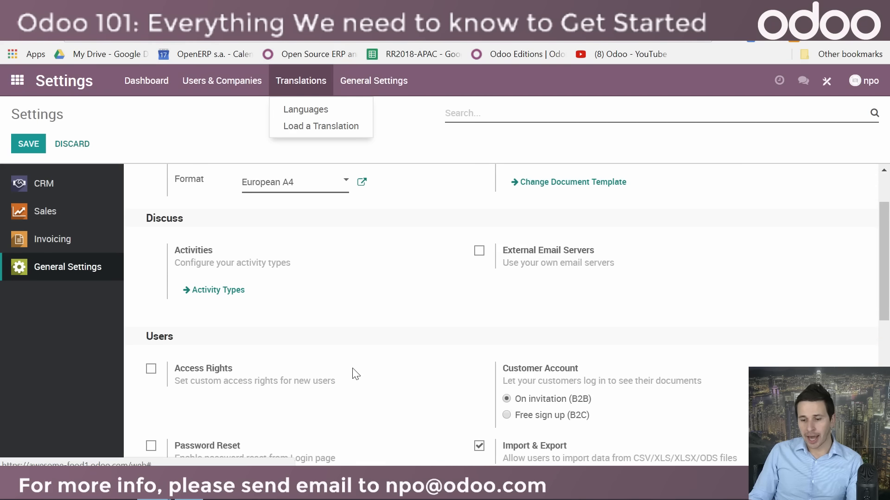
{"action": "scroll", "coordinate": [356, 373], "scroll_direction": "down", "scroll_amount": 5}
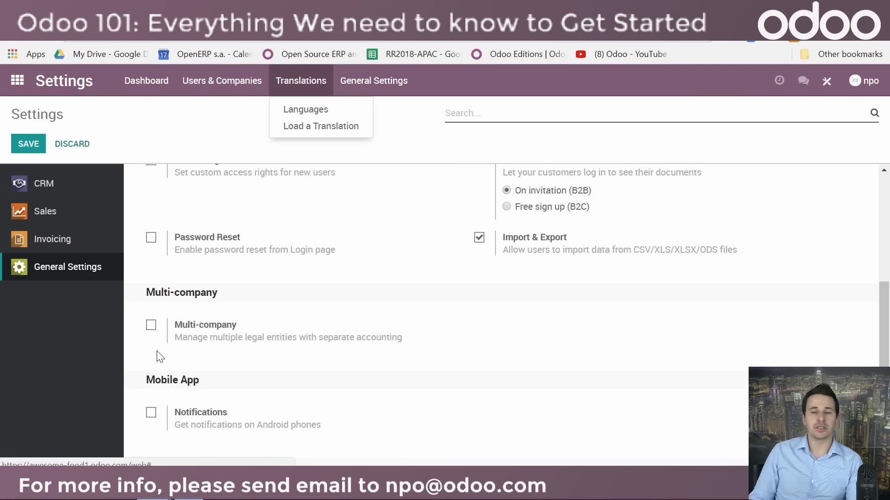
{"action": "scroll", "coordinate": [475, 367], "scroll_direction": "up", "scroll_amount": 1}
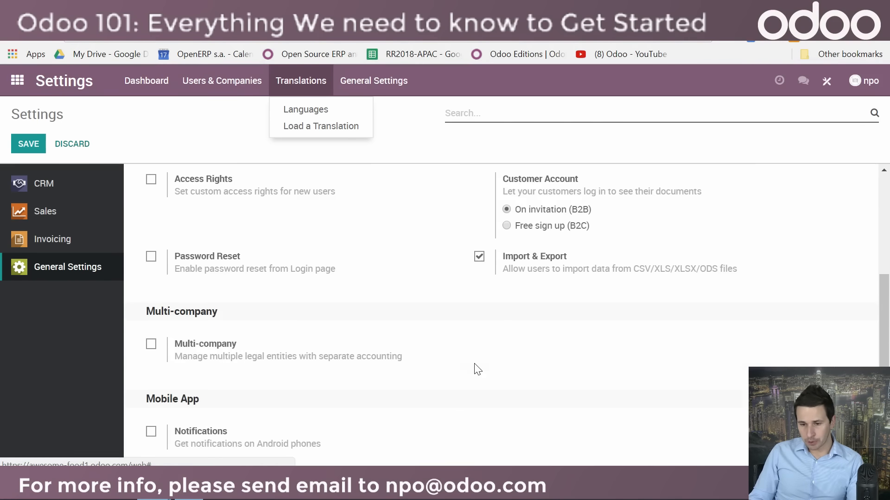
{"action": "scroll", "coordinate": [475, 370], "scroll_direction": "down", "scroll_amount": 4}
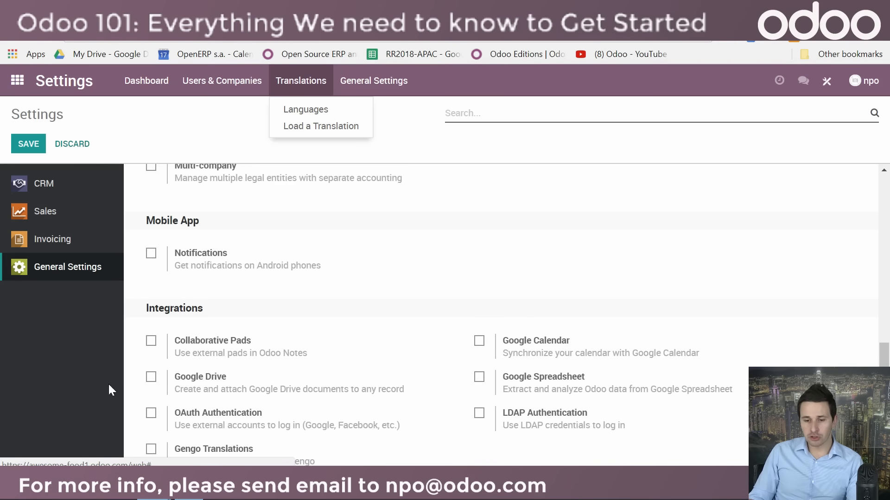
{"action": "scroll", "coordinate": [193, 379], "scroll_direction": "up", "scroll_amount": 5}
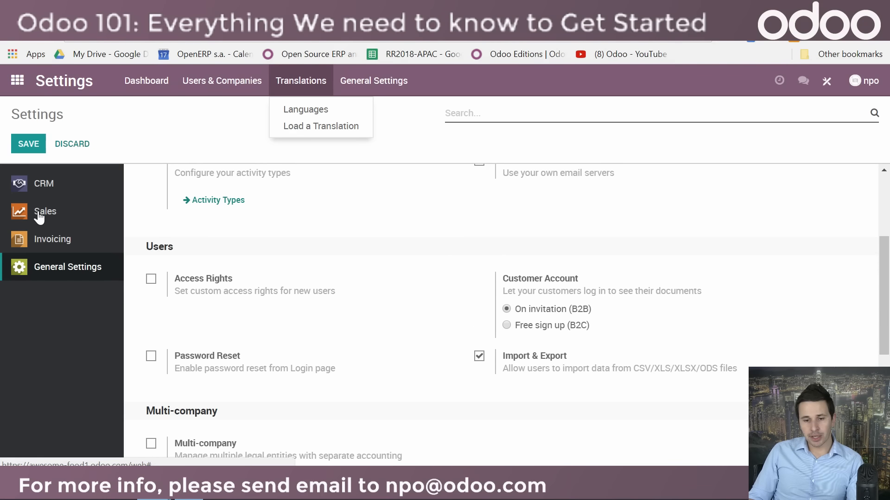
Step: Review the CRM settings and the Sales settings for product catalog, pricing, quotations and orders, and shipping
{"action": "left_click", "coordinate": [43, 189]}
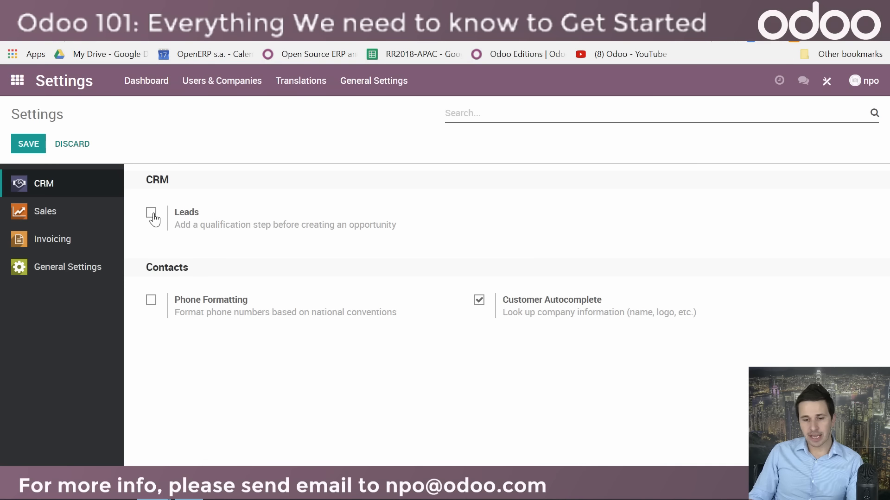
{"action": "left_click", "coordinate": [49, 220]}
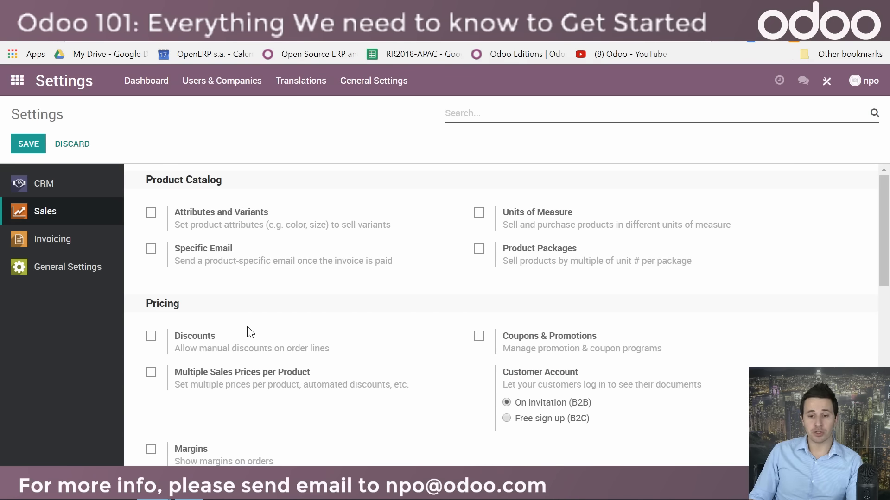
{"action": "scroll", "coordinate": [248, 332], "scroll_direction": "down", "scroll_amount": 3}
{"action": "scroll", "coordinate": [232, 330], "scroll_direction": "up", "scroll_amount": 2}
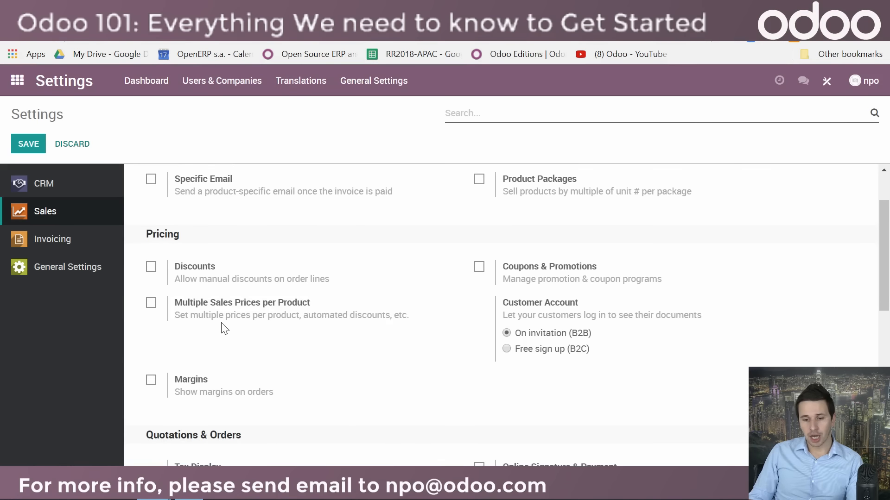
{"action": "mouse_move", "coordinate": [151, 312]}
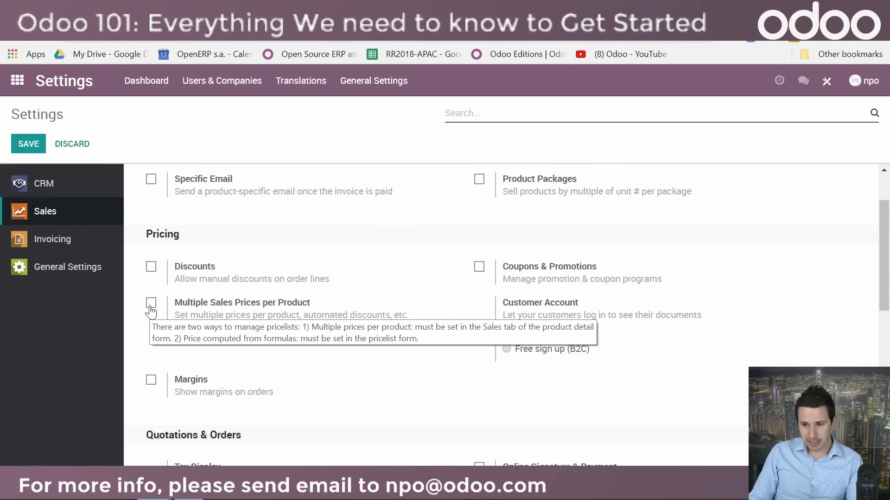
{"action": "scroll", "coordinate": [479, 267], "scroll_direction": "down", "scroll_amount": 3}
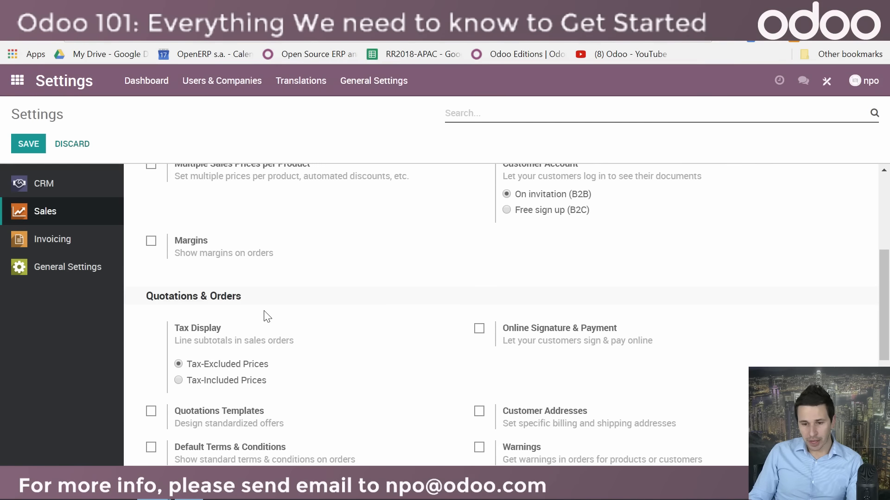
{"action": "scroll", "coordinate": [365, 357], "scroll_direction": "down", "scroll_amount": 3}
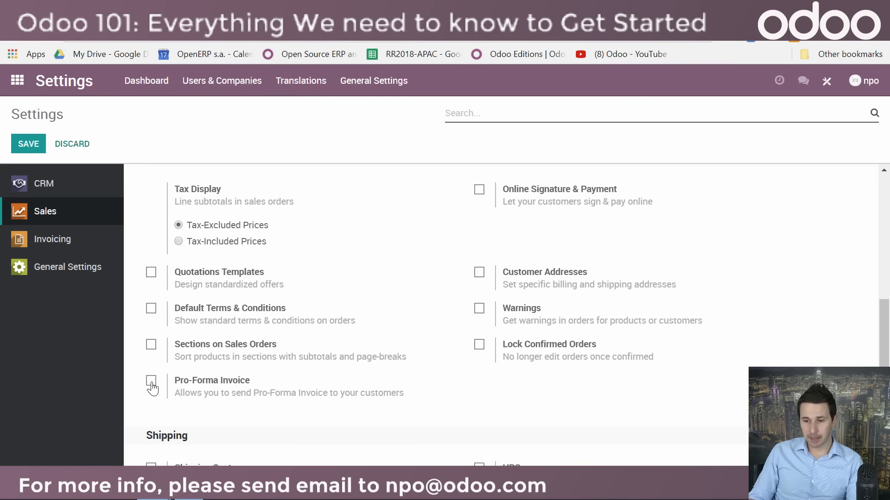
{"action": "scroll", "coordinate": [576, 360], "scroll_direction": "down", "scroll_amount": 3}
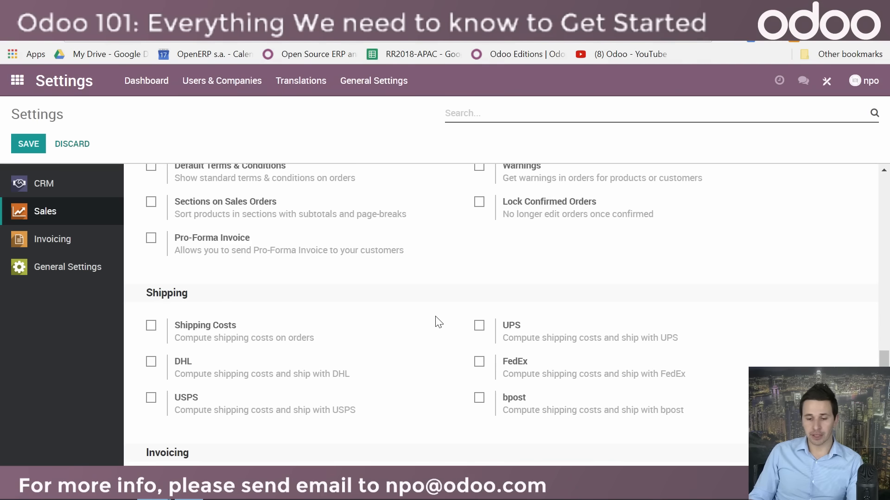
{"action": "scroll", "coordinate": [397, 382], "scroll_direction": "up", "scroll_amount": 10}
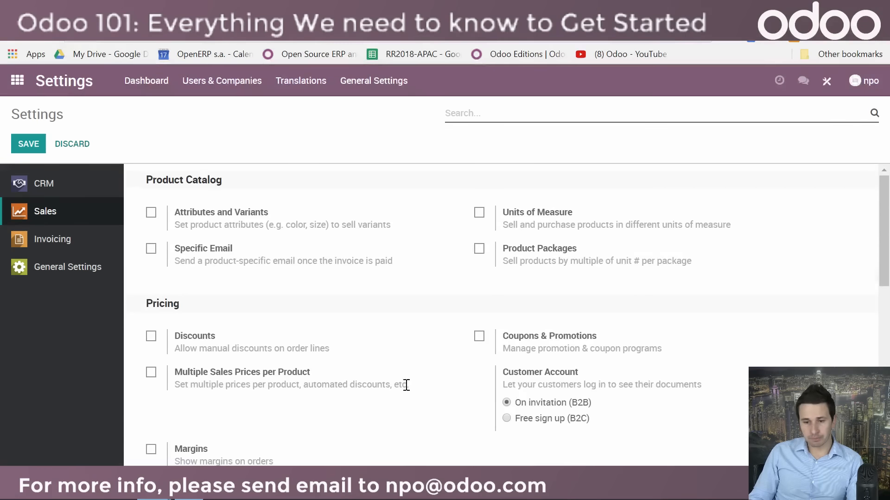
Step: Review the Invoicing settings for fiscal localization, taxes, currencies and customer payments
{"action": "left_click", "coordinate": [83, 235]}
{"action": "scroll", "coordinate": [515, 358], "scroll_direction": "down", "scroll_amount": 4}
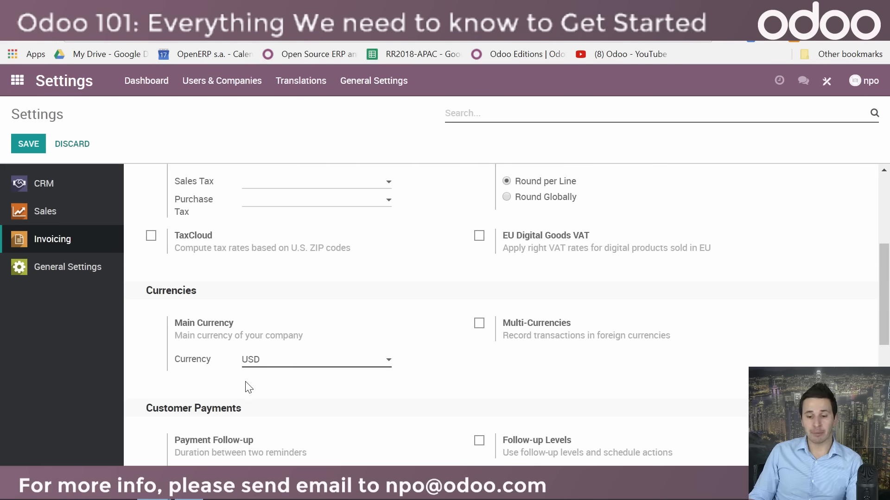
{"action": "scroll", "coordinate": [547, 365], "scroll_direction": "down", "scroll_amount": 3}
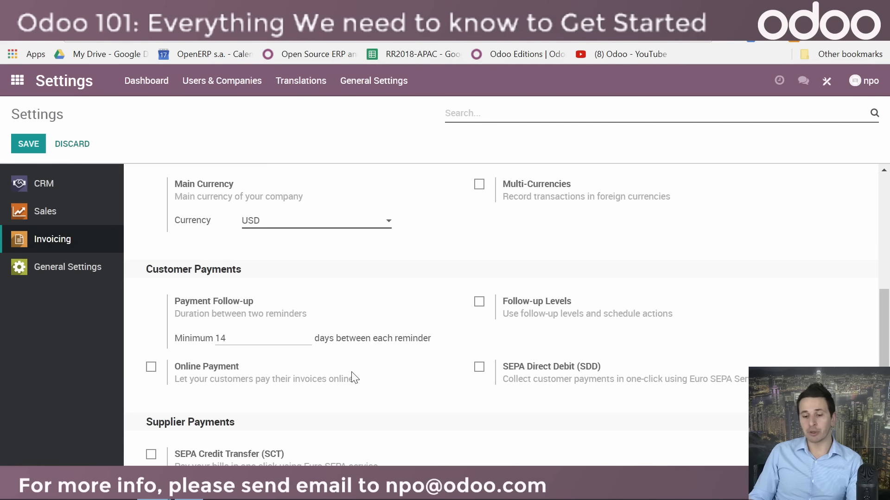
{"action": "scroll", "coordinate": [363, 383], "scroll_direction": "up", "scroll_amount": 7}
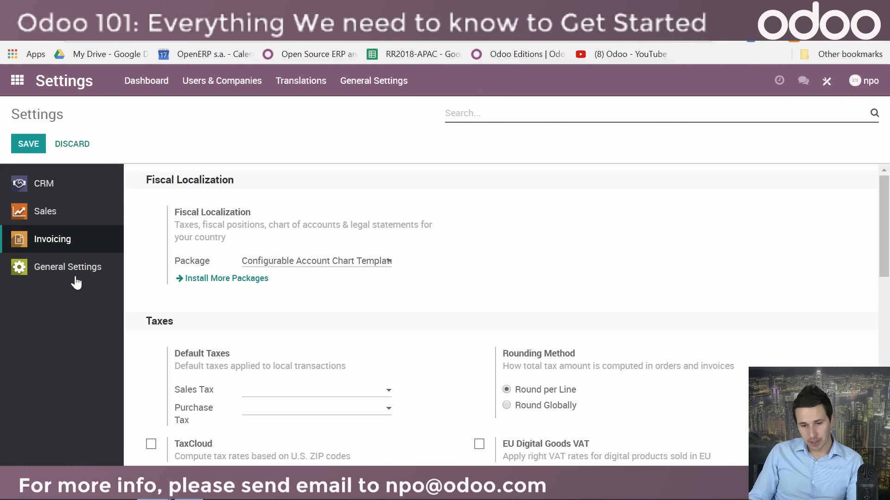
Step: Open the Awesome Food company record for editing and start choosing an image file for its logo
{"action": "left_click", "coordinate": [212, 83]}
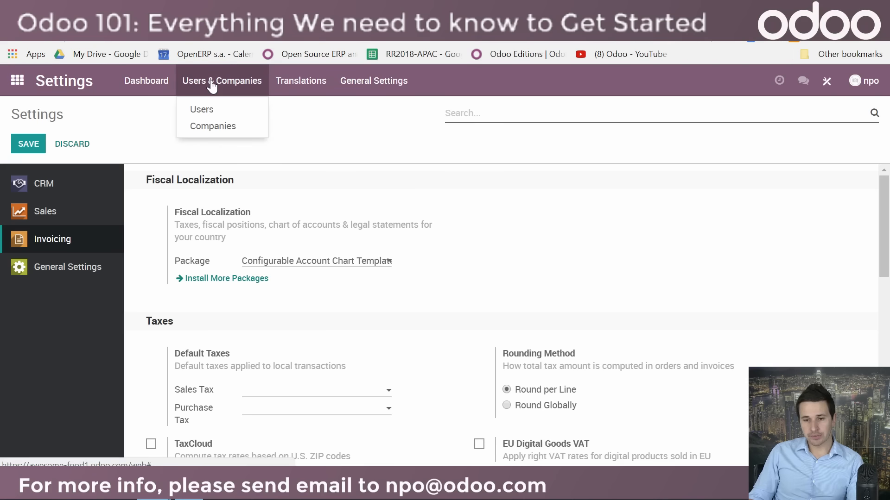
{"action": "left_click", "coordinate": [215, 130]}
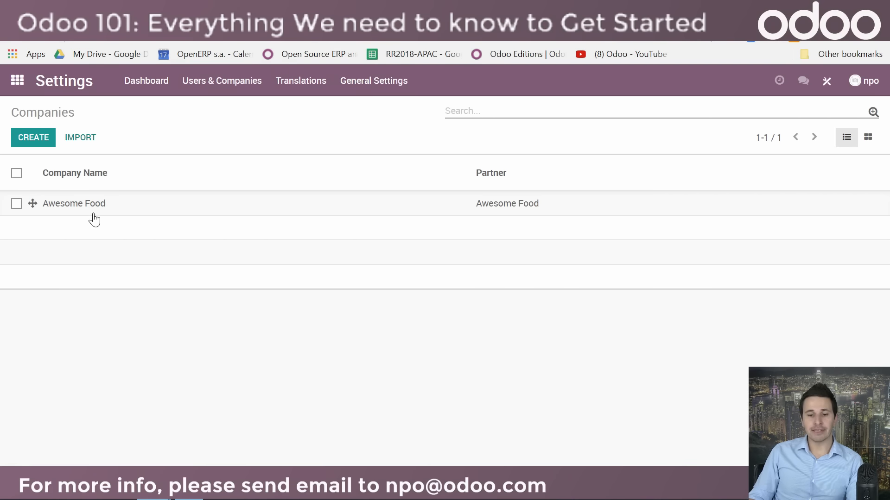
{"action": "left_click", "coordinate": [72, 203]}
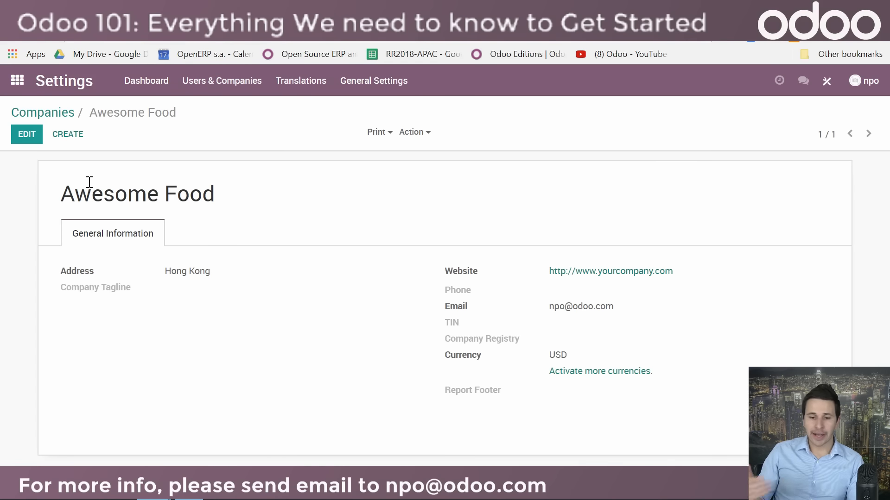
{"action": "left_click", "coordinate": [13, 134]}
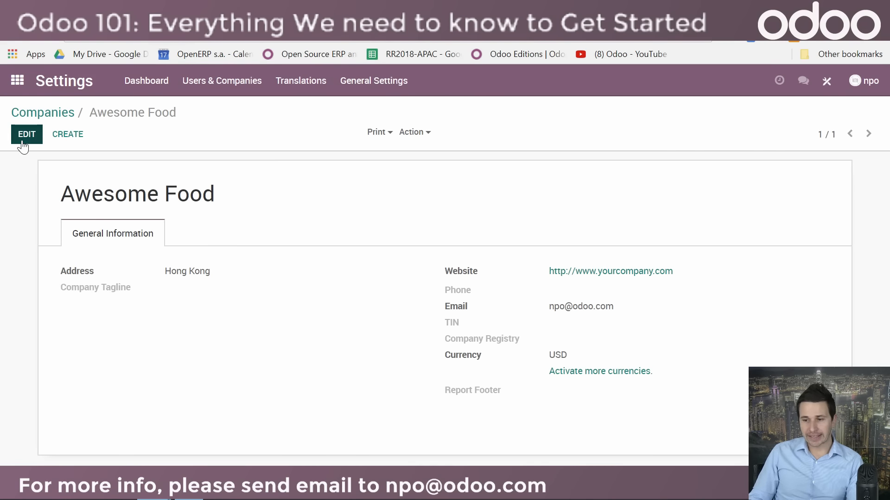
{"action": "left_click", "coordinate": [788, 186]}
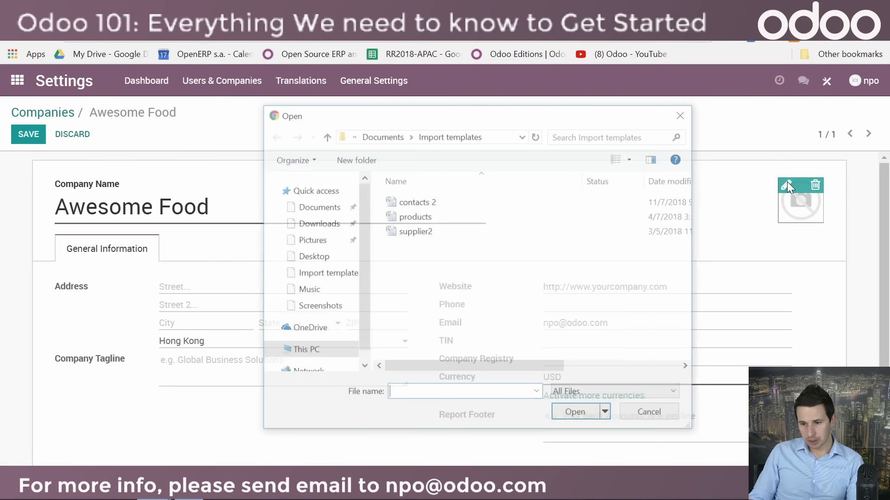
Step: Search the Documents folder for "logo"
{"action": "left_click", "coordinate": [316, 206]}
{"action": "left_click", "coordinate": [588, 139]}
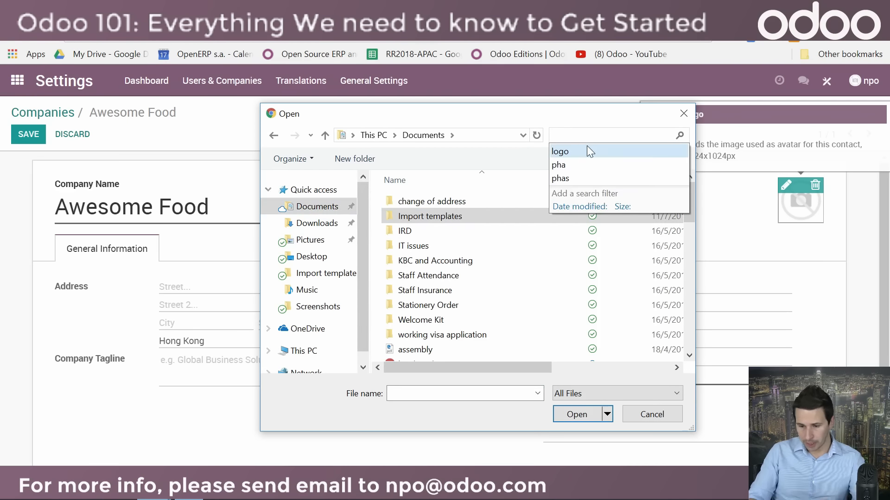
{"action": "type", "text": "logo"}
{"action": "left_click", "coordinate": [586, 147]}
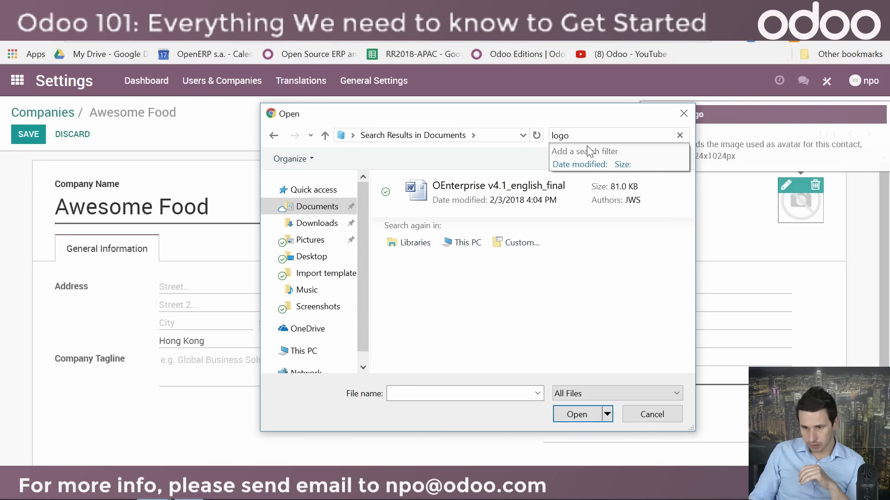
Step: Find the image "logo (1)" in the Downloads folder, set it as the company logo and save the company record
{"action": "left_click", "coordinate": [317, 224]}
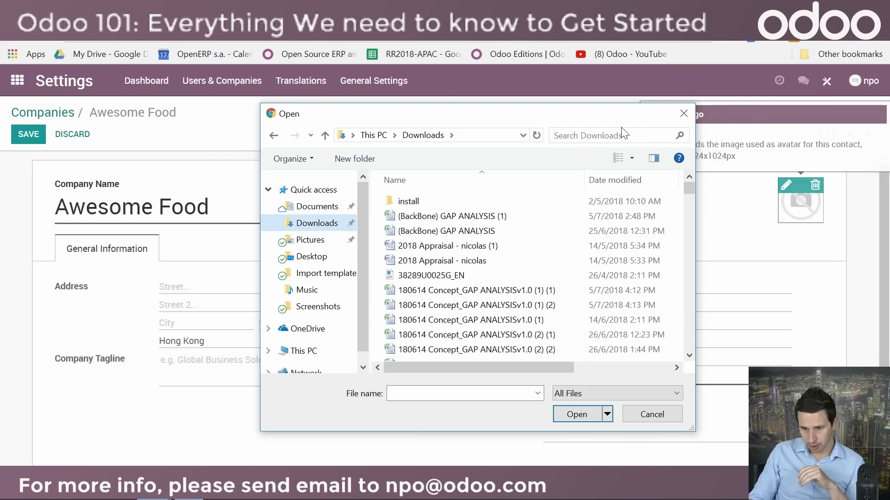
{"action": "left_click", "coordinate": [583, 135]}
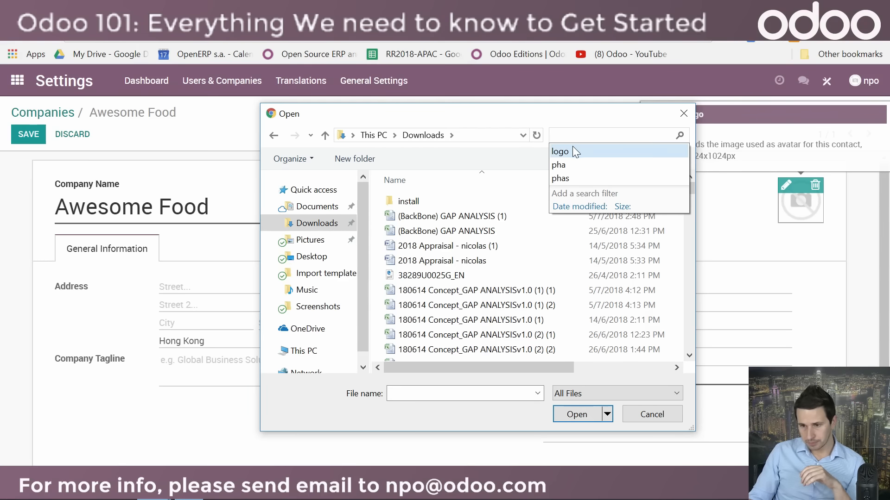
{"action": "left_click", "coordinate": [572, 147]}
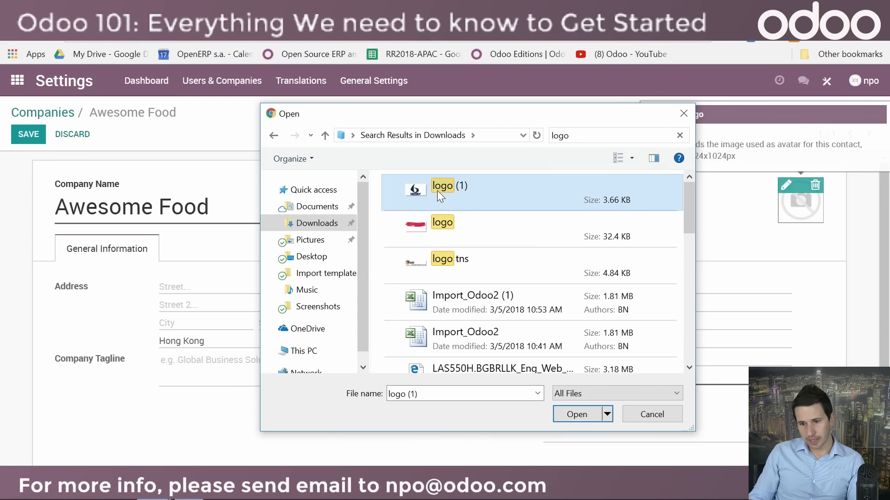
{"action": "double_click", "coordinate": [437, 190]}
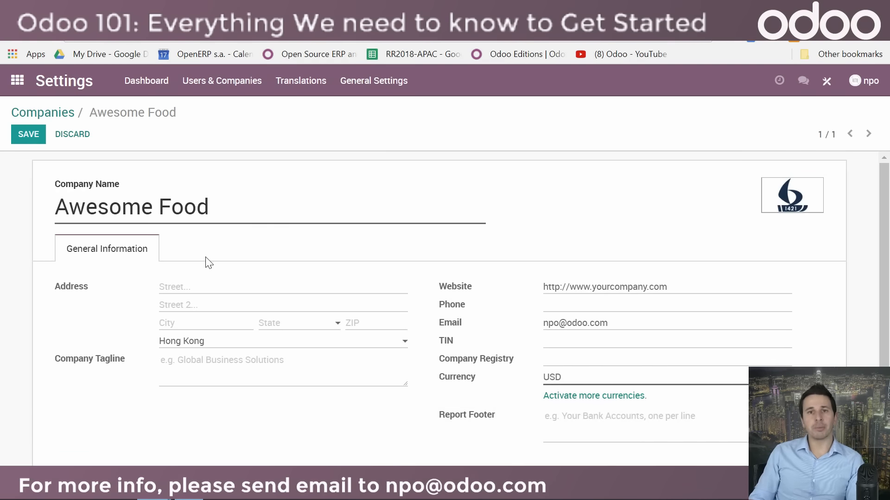
{"action": "scroll", "coordinate": [315, 368], "scroll_direction": "down", "scroll_amount": 1}
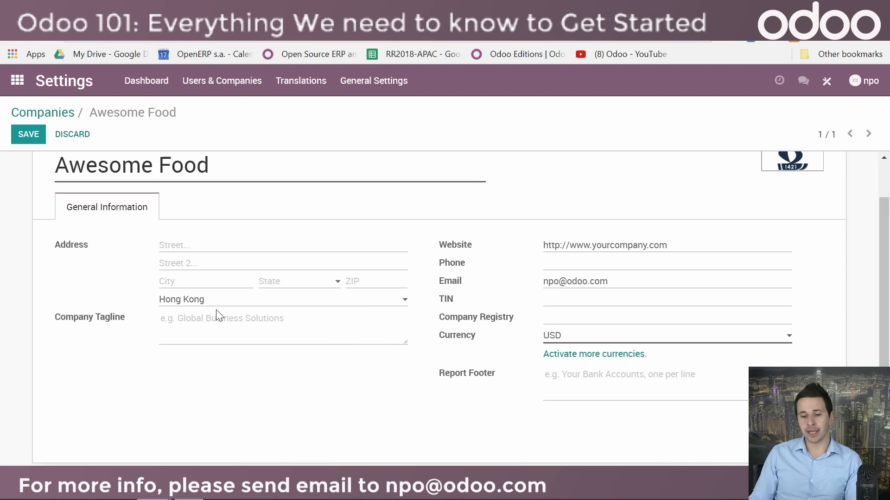
{"action": "scroll", "coordinate": [352, 377], "scroll_direction": "up", "scroll_amount": 3}
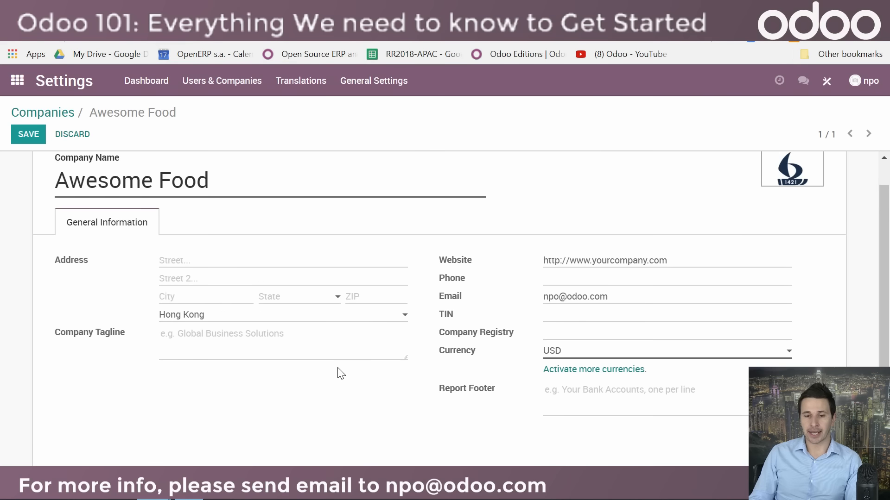
{"action": "left_click", "coordinate": [29, 136]}
Step: Open the invited colleague's user record from the users list for editing
{"action": "left_click", "coordinate": [208, 81]}
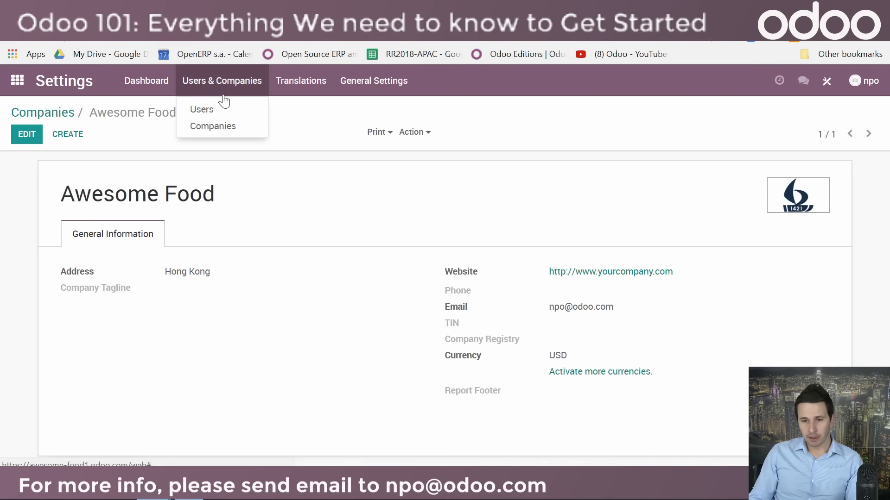
{"action": "left_click", "coordinate": [205, 113]}
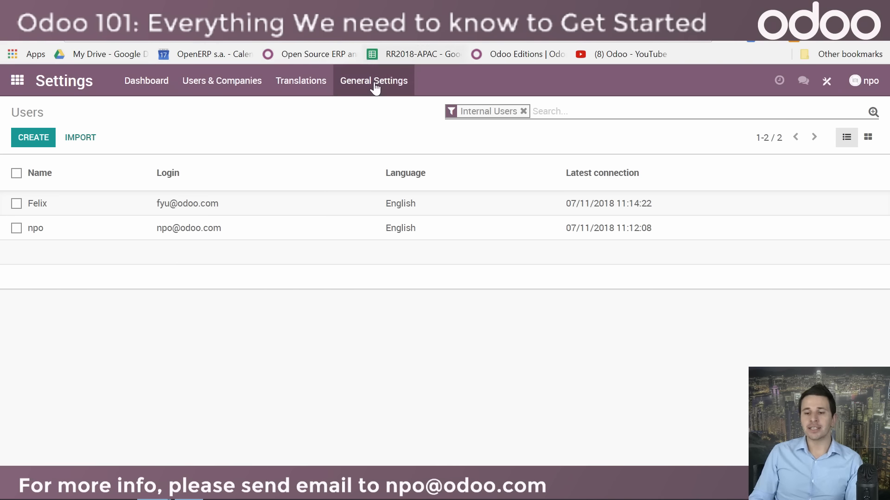
{"action": "left_click", "coordinate": [184, 212]}
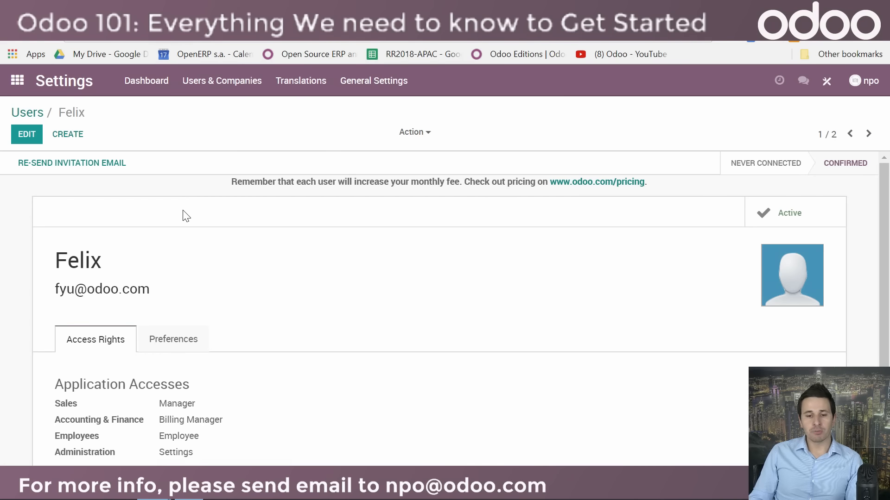
{"action": "left_click", "coordinate": [29, 142]}
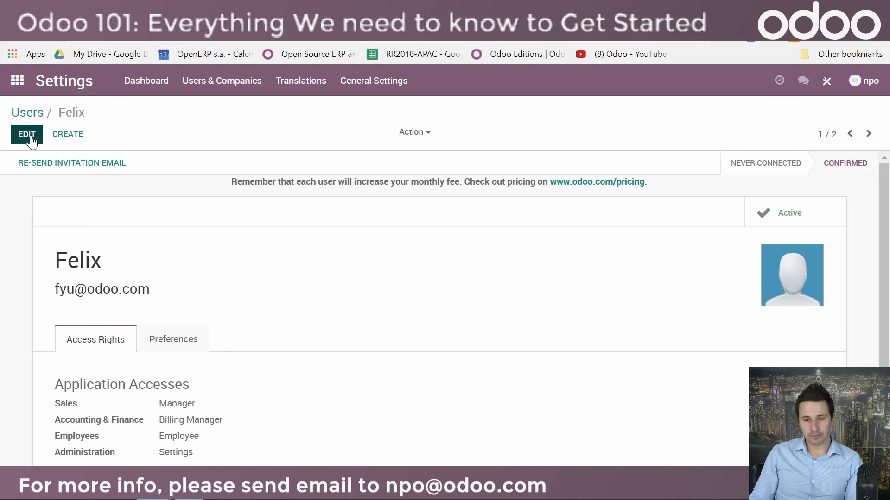
Step: Remove the colleague's Administration access by setting it to blank in the application accesses
{"action": "scroll", "coordinate": [270, 290], "scroll_direction": "down", "scroll_amount": 3}
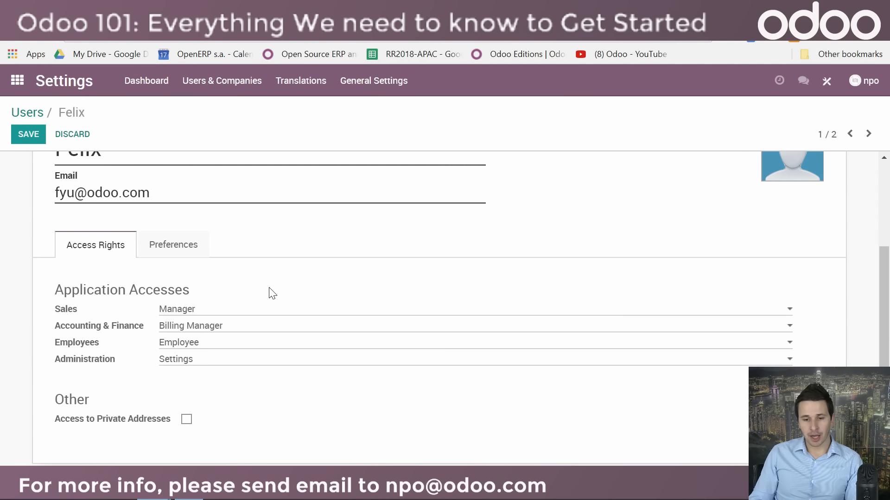
{"action": "scroll", "coordinate": [271, 291], "scroll_direction": "up", "scroll_amount": 2}
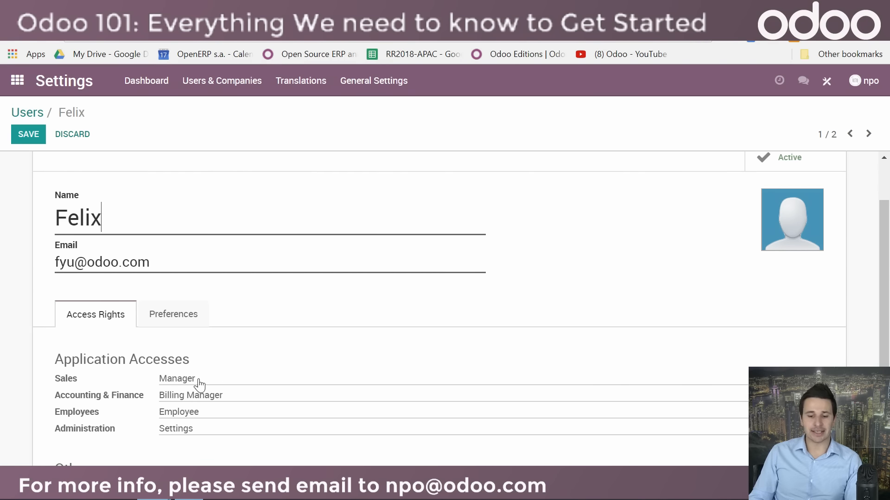
{"action": "scroll", "coordinate": [215, 306], "scroll_direction": "down", "scroll_amount": 2}
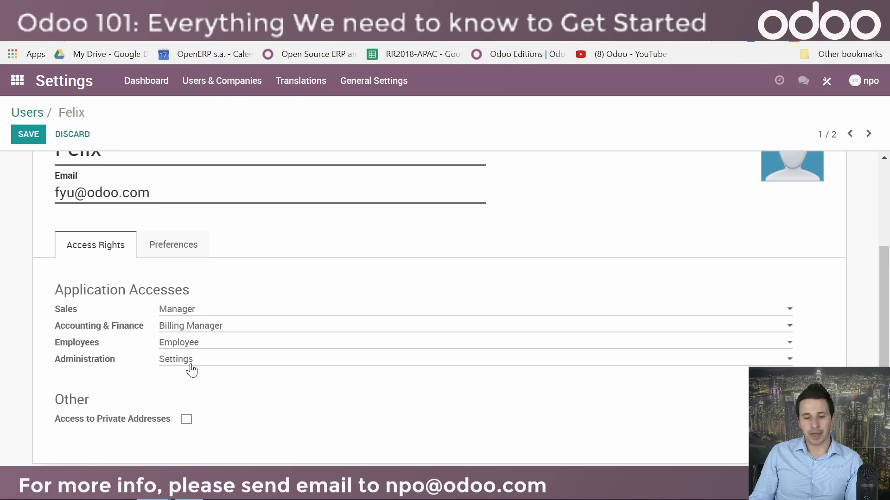
{"action": "left_click", "coordinate": [191, 366]}
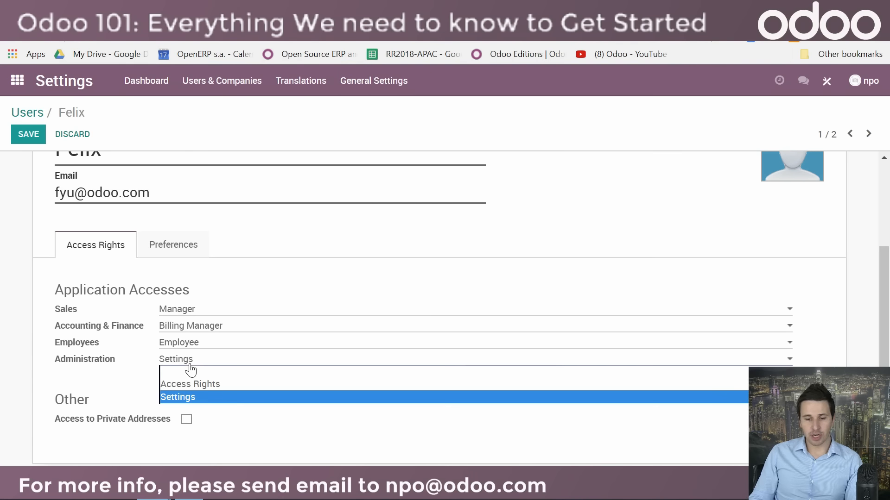
{"action": "left_click", "coordinate": [194, 372]}
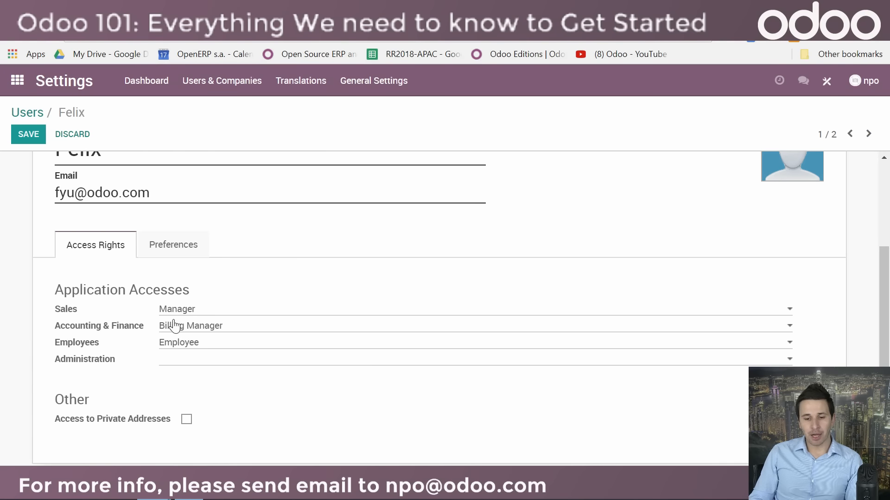
Step: Examine the access levels offered for Sales and for Accounting & Finance in the colleague's access rights
{"action": "left_click", "coordinate": [201, 314]}
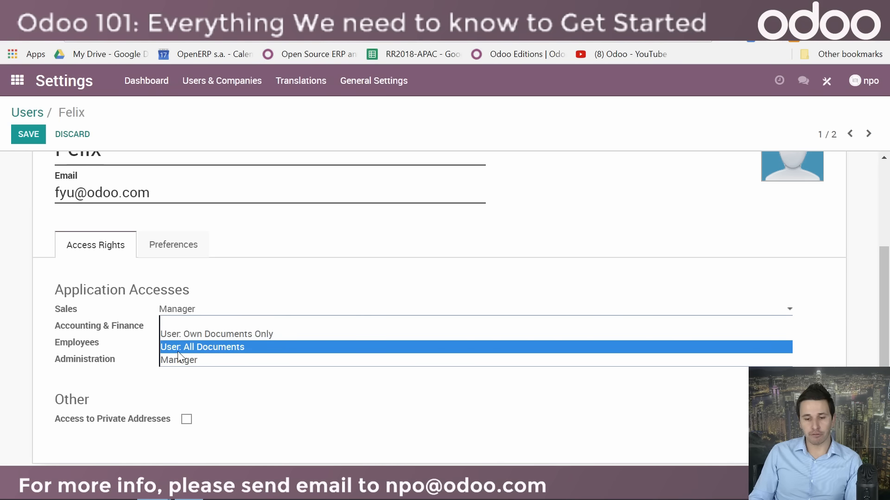
{"action": "left_click", "coordinate": [269, 301]}
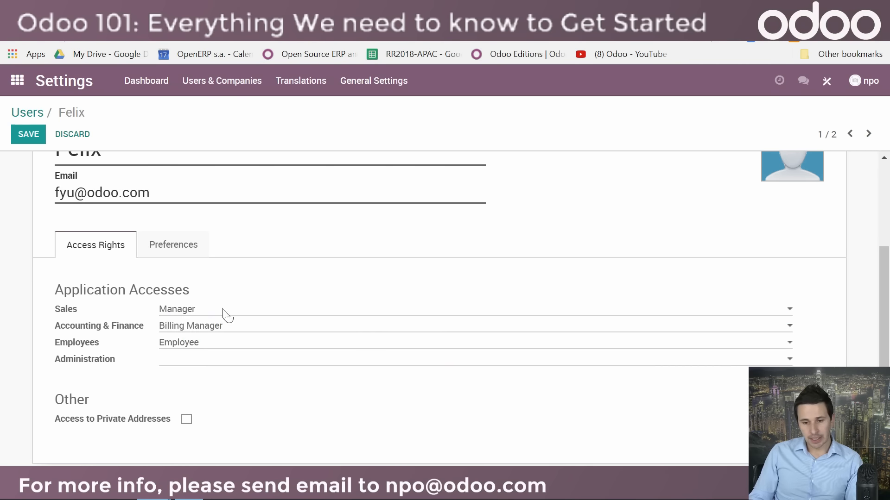
{"action": "left_click", "coordinate": [192, 330]}
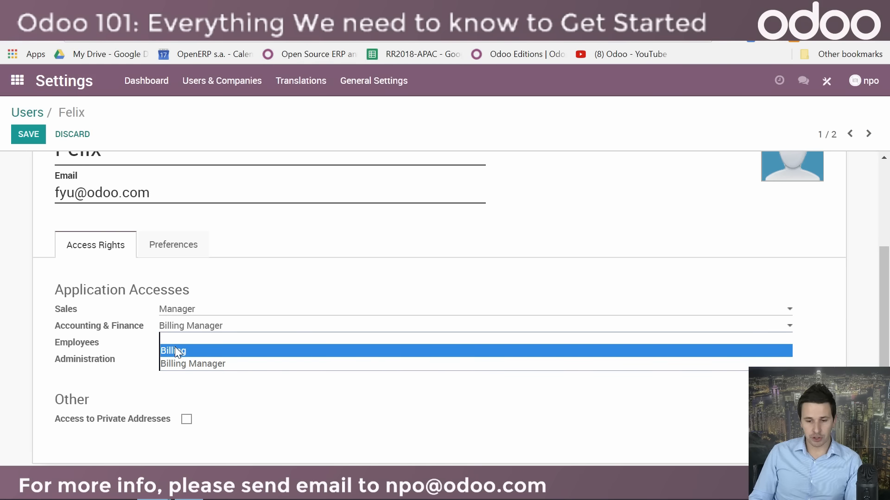
{"action": "left_click", "coordinate": [187, 362]}
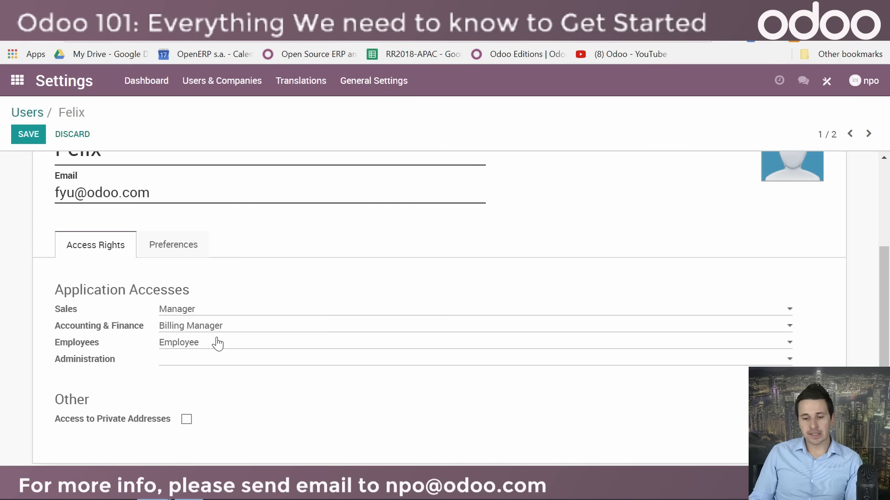
{"action": "left_click", "coordinate": [199, 315]}
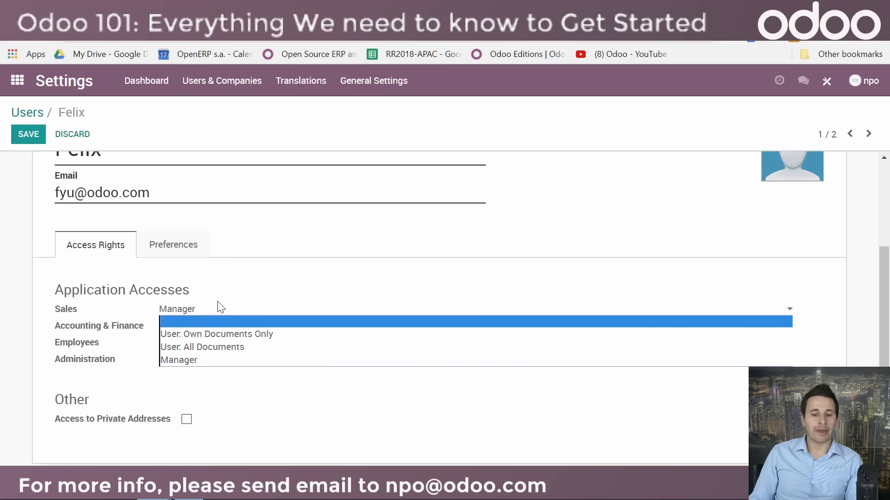
{"action": "left_click", "coordinate": [281, 290]}
{"action": "scroll", "coordinate": [284, 305], "scroll_direction": "up", "scroll_amount": 3}
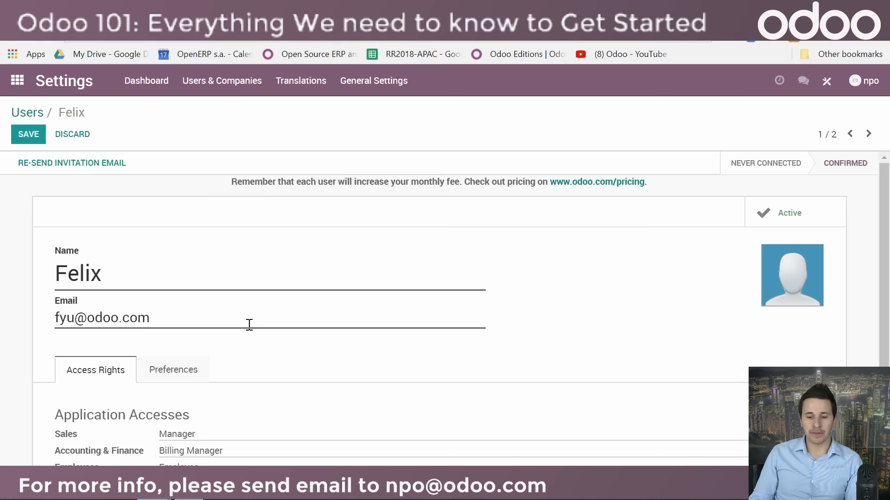
{"action": "scroll", "coordinate": [236, 375], "scroll_direction": "down", "scroll_amount": 3}
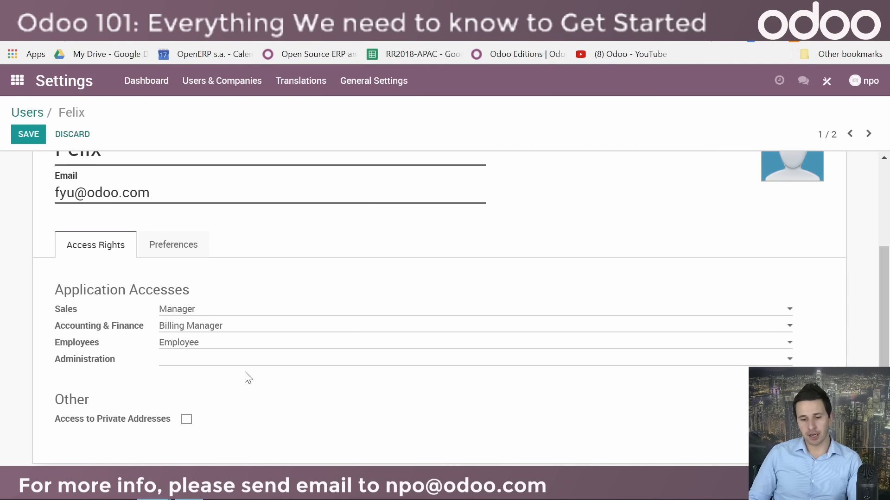
Step: Save the colleague's user record and open the Discuss app
{"action": "left_click", "coordinate": [28, 134]}
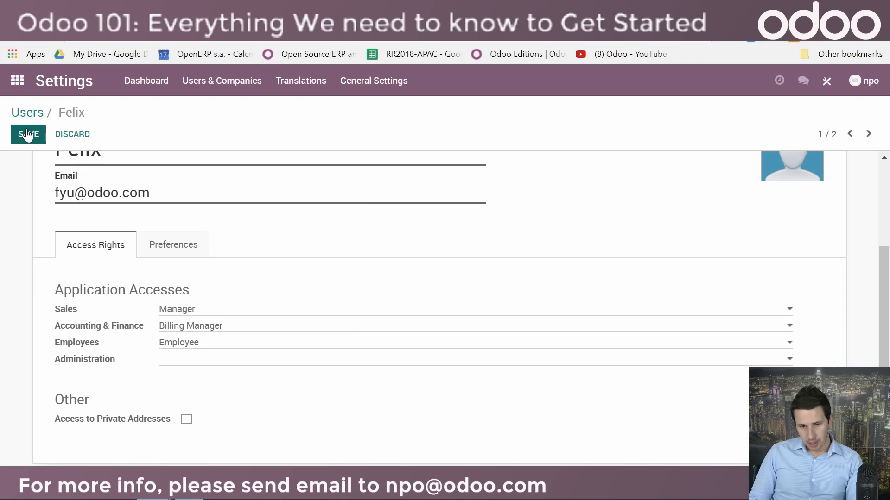
{"action": "left_click", "coordinate": [17, 81]}
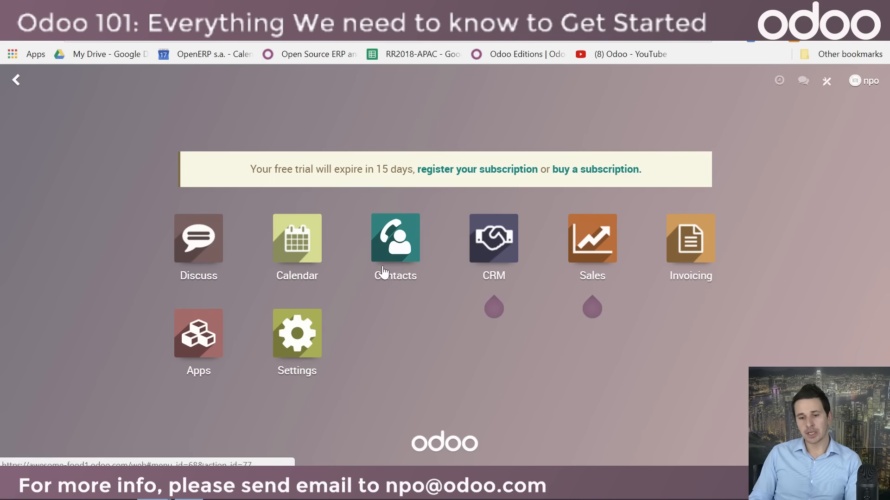
{"action": "left_click", "coordinate": [199, 248]}
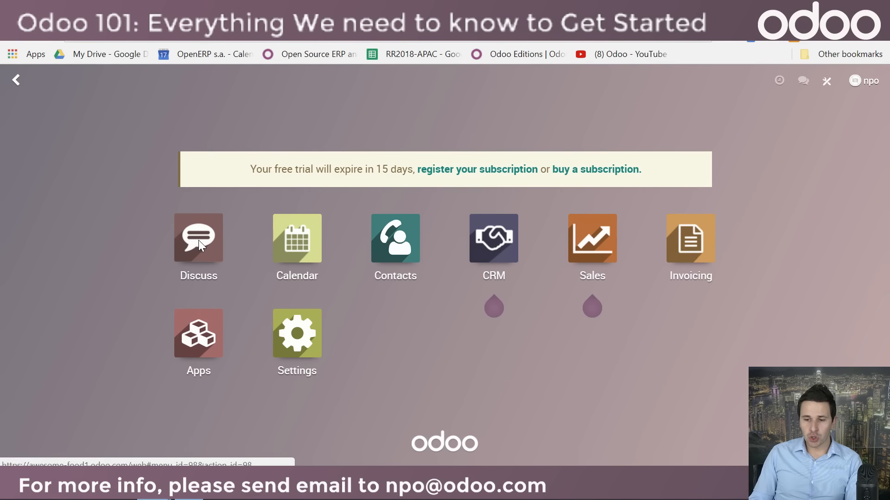
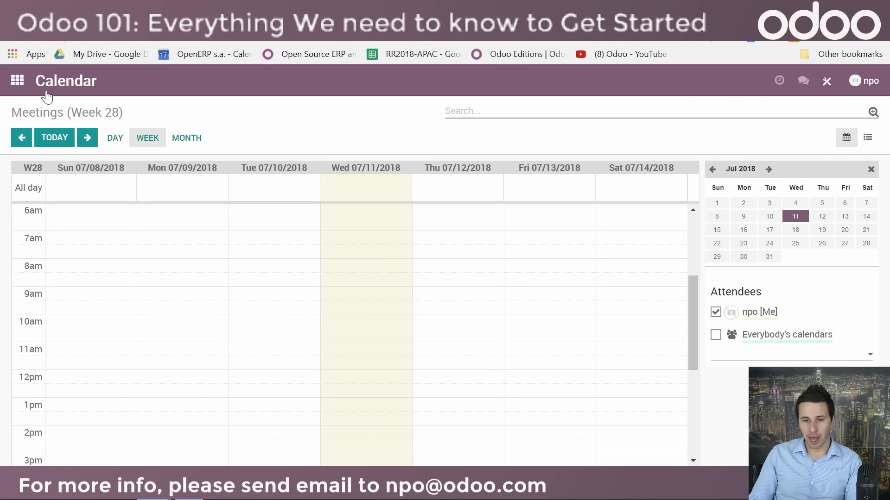
Step: Open the Contacts app and compare the list and kanban views of the contacts
{"action": "left_click", "coordinate": [17, 81]}
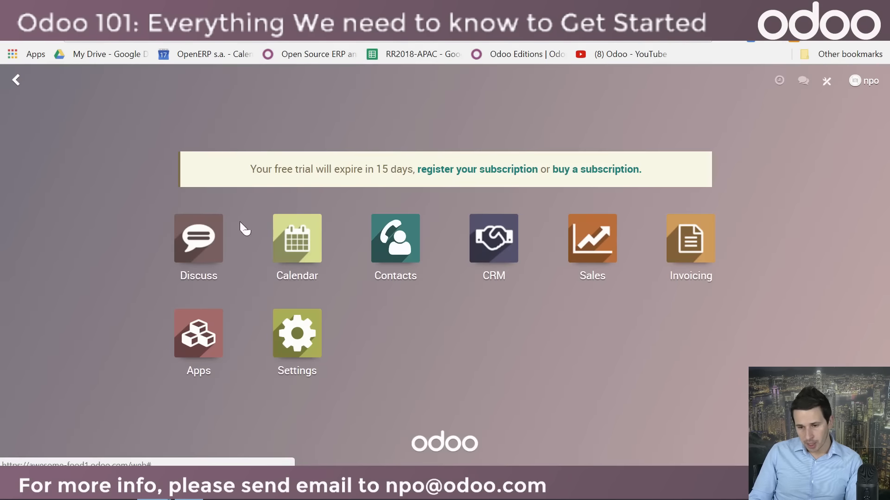
{"action": "left_click", "coordinate": [397, 271]}
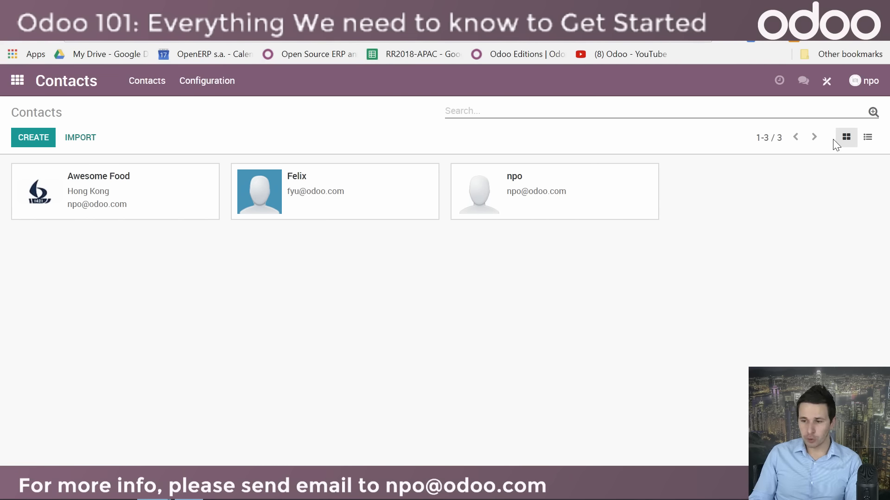
{"action": "left_click", "coordinate": [867, 137]}
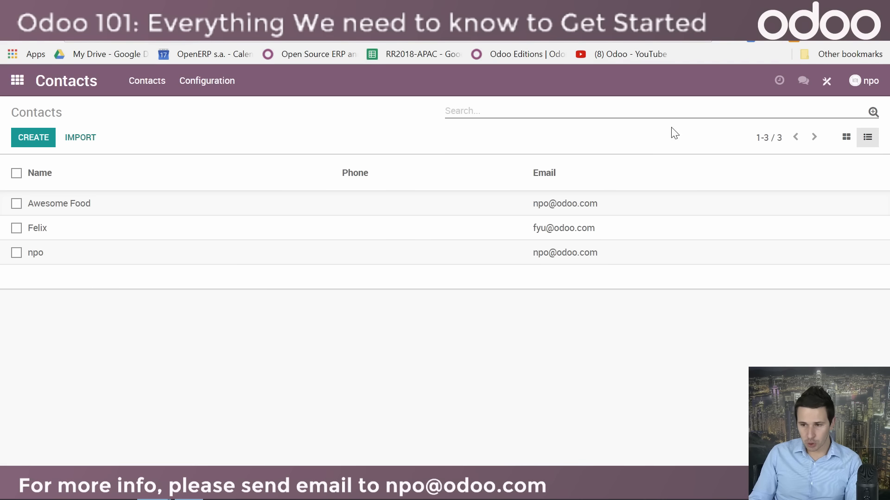
{"action": "left_click", "coordinate": [850, 138]}
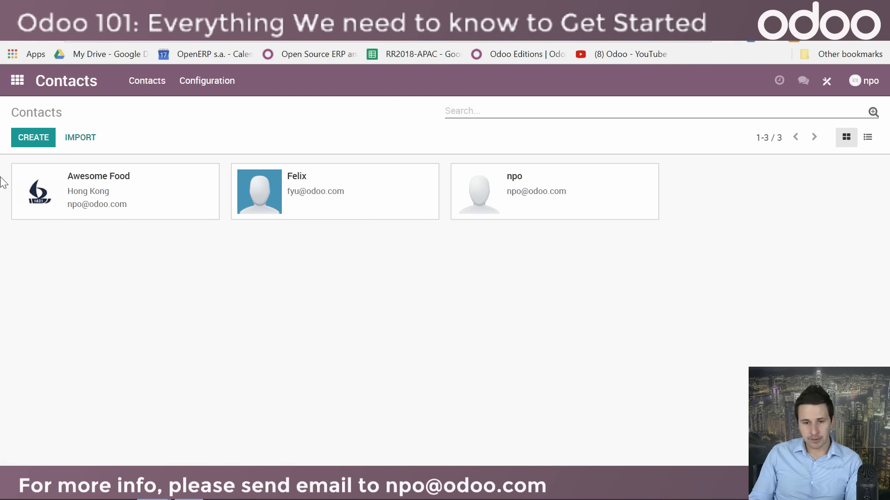
Step: Start a new contact of the Company type and enter Belgium Post as its name
{"action": "left_click", "coordinate": [42, 147]}
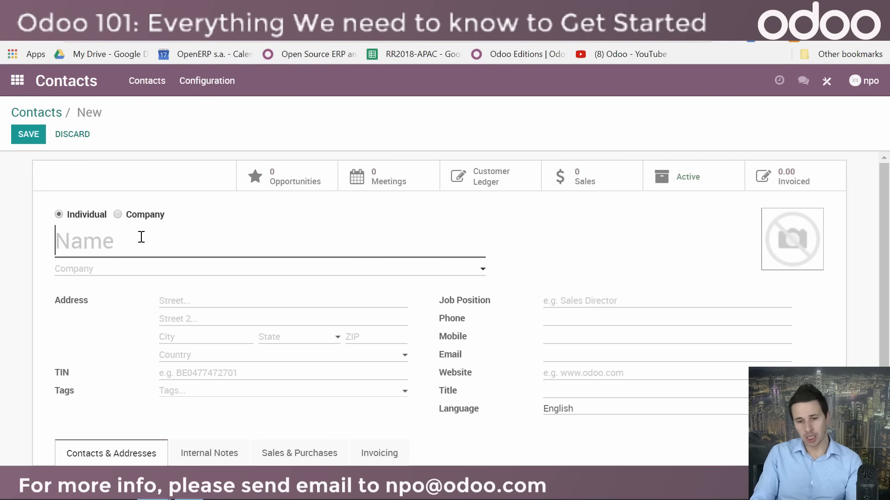
{"action": "left_click", "coordinate": [118, 214]}
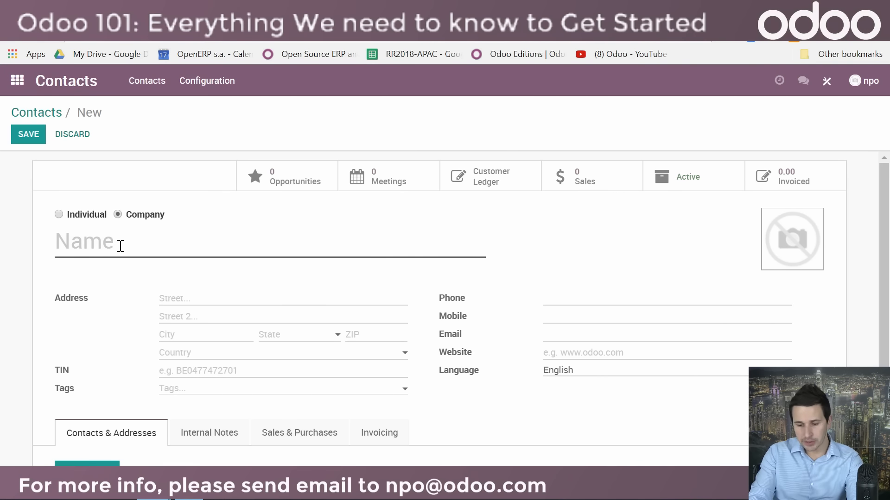
{"action": "type", "text": "Bel"}
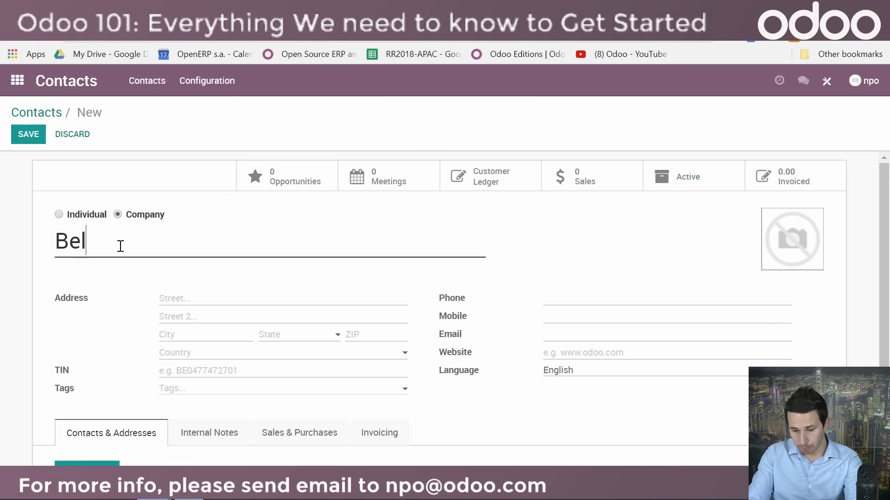
{"action": "type", "text": "gium Po"}
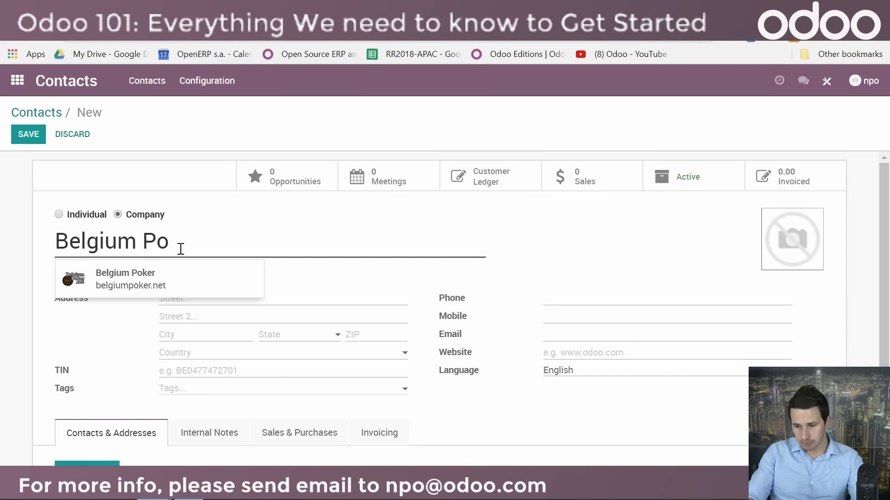
{"action": "type", "text": "st"}
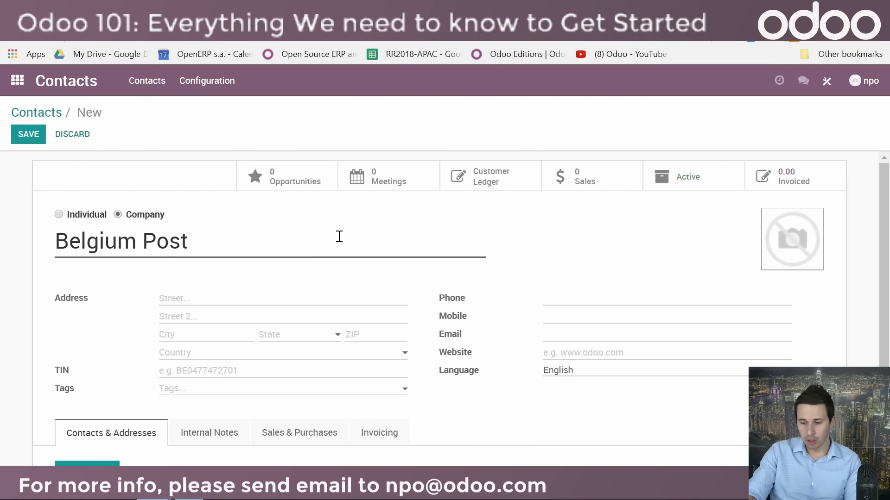
Step: Shorten the company name to Belgium, pick the suggested company Belgiumdigital to fill in its details, and save the contact
{"action": "key", "text": "BackSpace"}
{"action": "key", "text": "BackSpace"}
{"action": "key", "text": "BackSpace"}
{"action": "key", "text": "BackSpace"}
{"action": "key", "text": "BackSpace"}
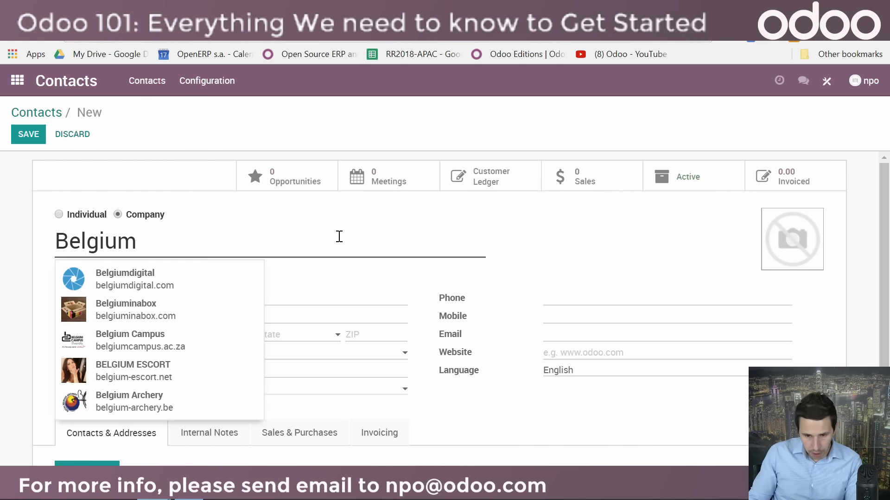
{"action": "left_click", "coordinate": [169, 284]}
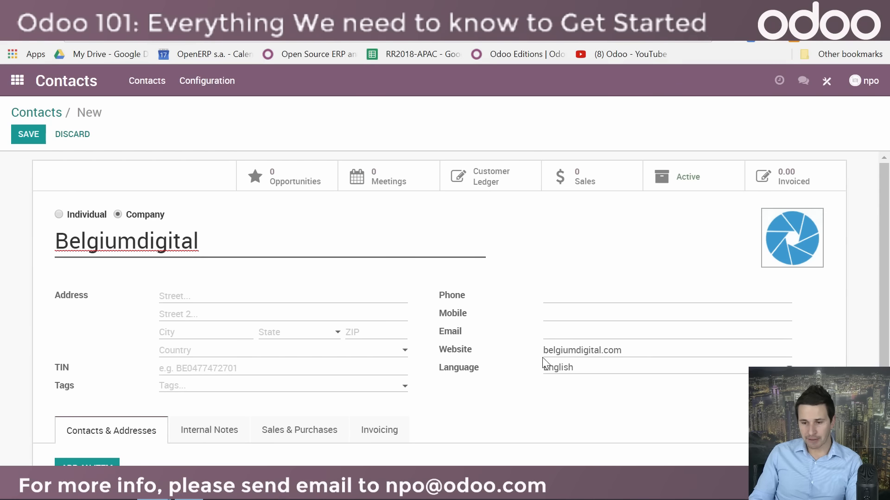
{"action": "scroll", "coordinate": [568, 373], "scroll_direction": "down", "scroll_amount": 2}
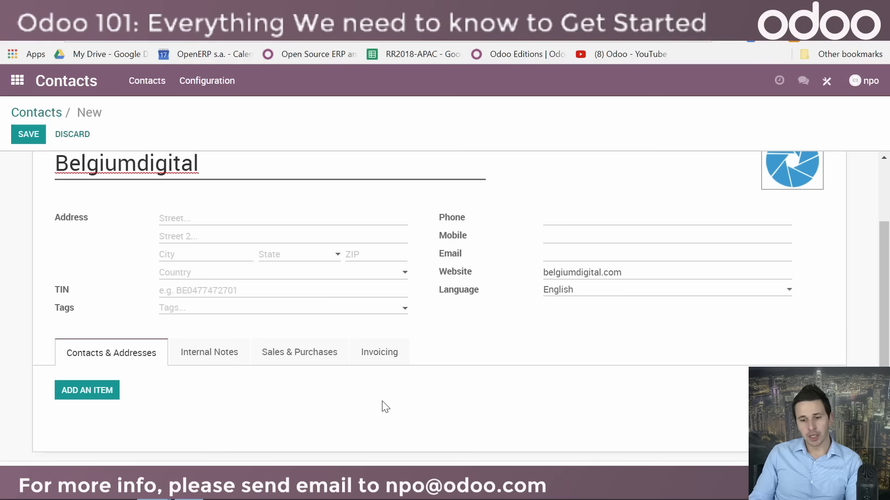
{"action": "scroll", "coordinate": [383, 407], "scroll_direction": "up", "scroll_amount": 2}
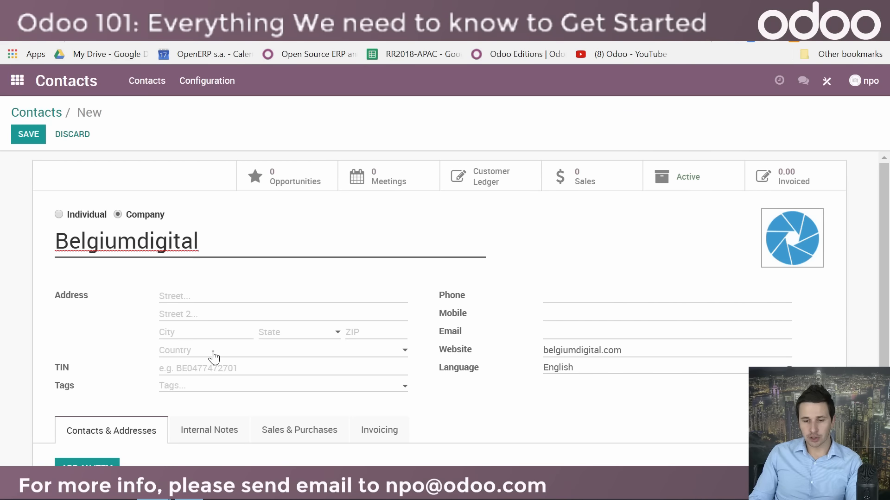
{"action": "scroll", "coordinate": [215, 375], "scroll_direction": "down", "scroll_amount": 2}
{"action": "scroll", "coordinate": [216, 376], "scroll_direction": "up", "scroll_amount": 2}
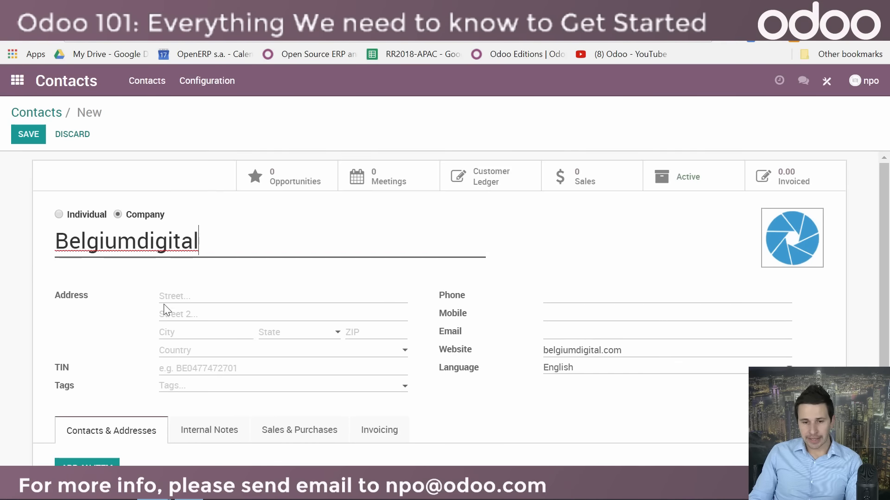
{"action": "left_click", "coordinate": [25, 141]}
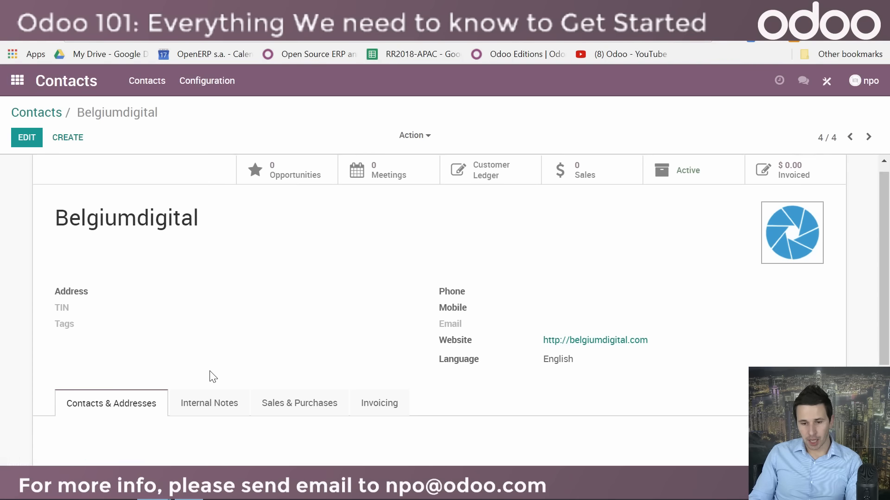
Step: Edit the Belgiumdigital record and view the form for adding a contact or address, closing it without adding anything
{"action": "scroll", "coordinate": [139, 352], "scroll_direction": "down", "scroll_amount": 3}
{"action": "left_click", "coordinate": [26, 137]}
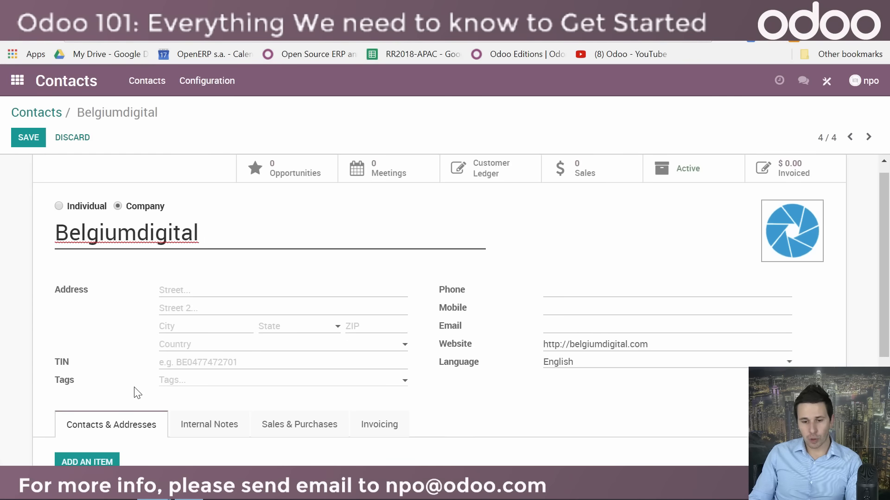
{"action": "scroll", "coordinate": [137, 393], "scroll_direction": "down", "scroll_amount": 4}
{"action": "left_click", "coordinate": [87, 285]}
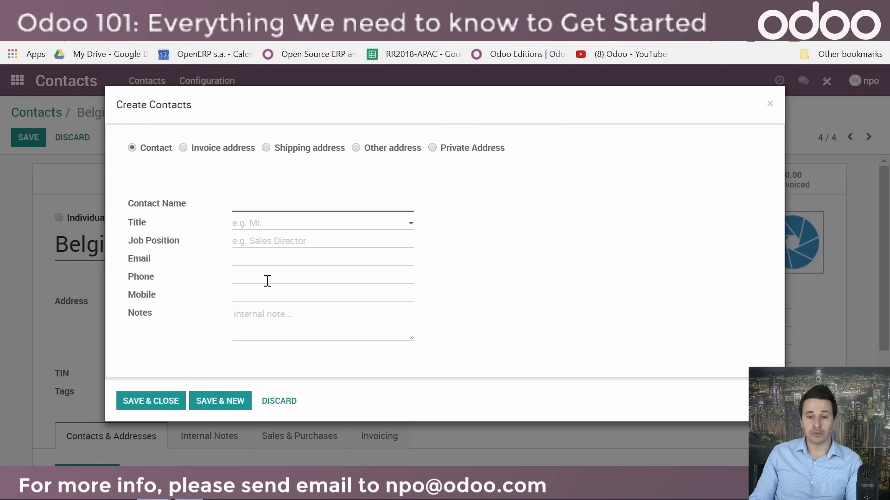
{"action": "left_click", "coordinate": [769, 105]}
Step: Review Belgiumdigital's internal notes, sales and purchases options, and invoicing options, and save the record
{"action": "scroll", "coordinate": [413, 324], "scroll_direction": "down", "scroll_amount": 2}
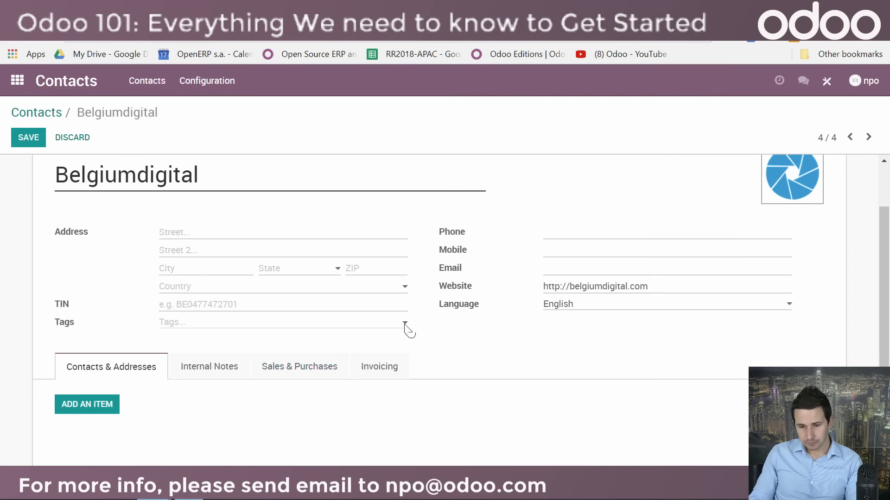
{"action": "left_click", "coordinate": [217, 369]}
{"action": "scroll", "coordinate": [218, 370], "scroll_direction": "down", "scroll_amount": 3}
{"action": "left_click", "coordinate": [303, 245]}
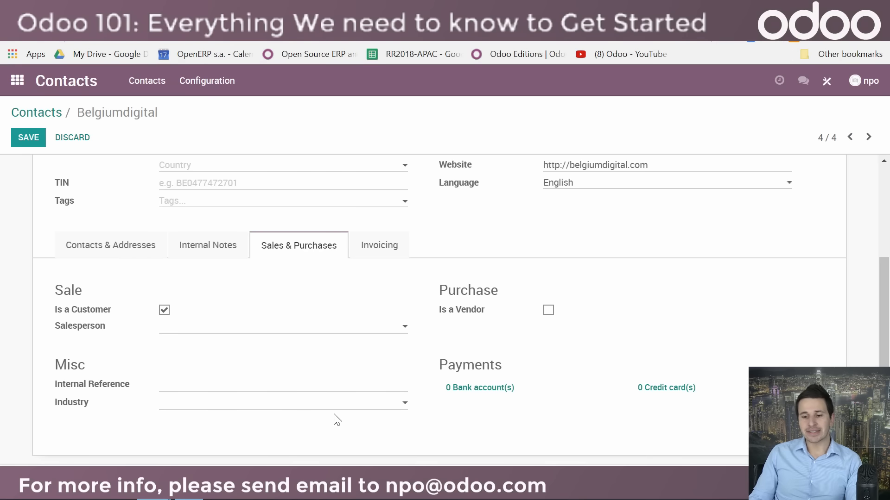
{"action": "left_click", "coordinate": [392, 246]}
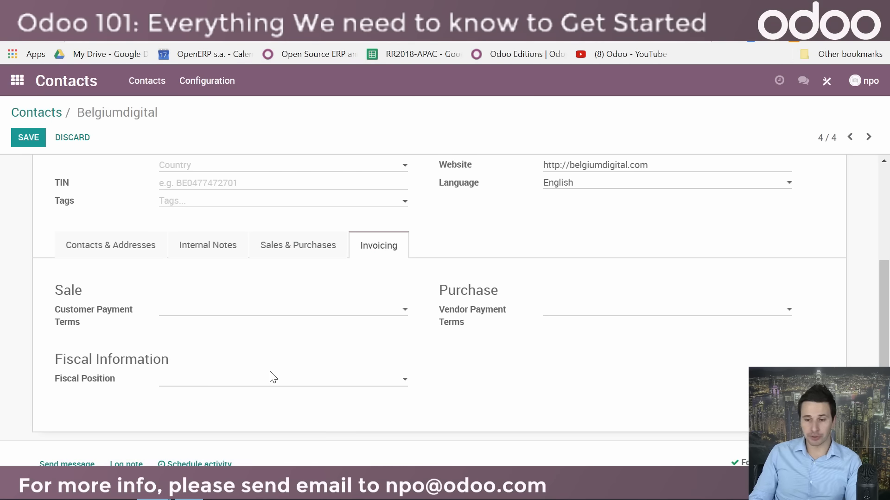
{"action": "scroll", "coordinate": [249, 390], "scroll_direction": "up", "scroll_amount": 4}
{"action": "left_click", "coordinate": [29, 138]}
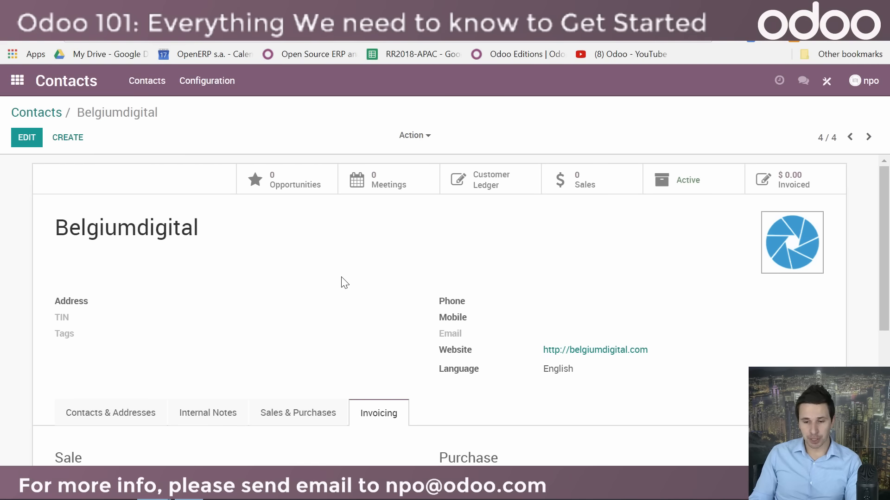
Step: Return to the contacts overview, switch to the CRM app and open its implementation planner
{"action": "left_click", "coordinate": [43, 114]}
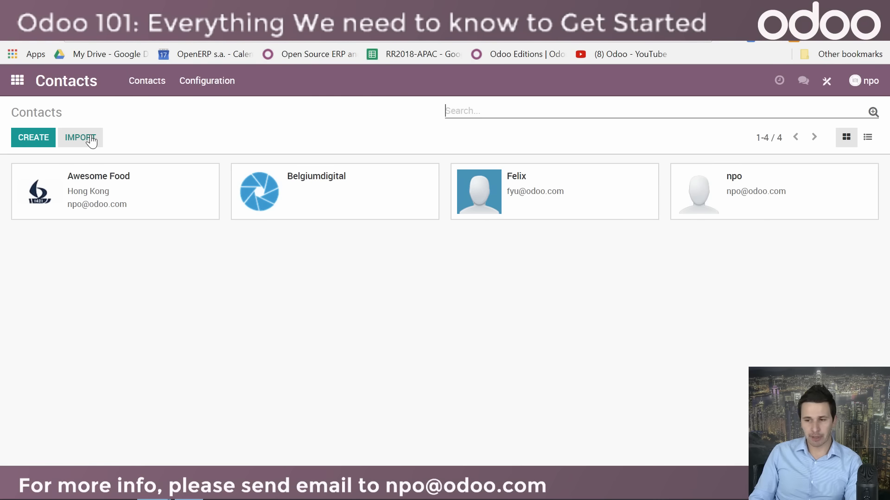
{"action": "left_click", "coordinate": [19, 80]}
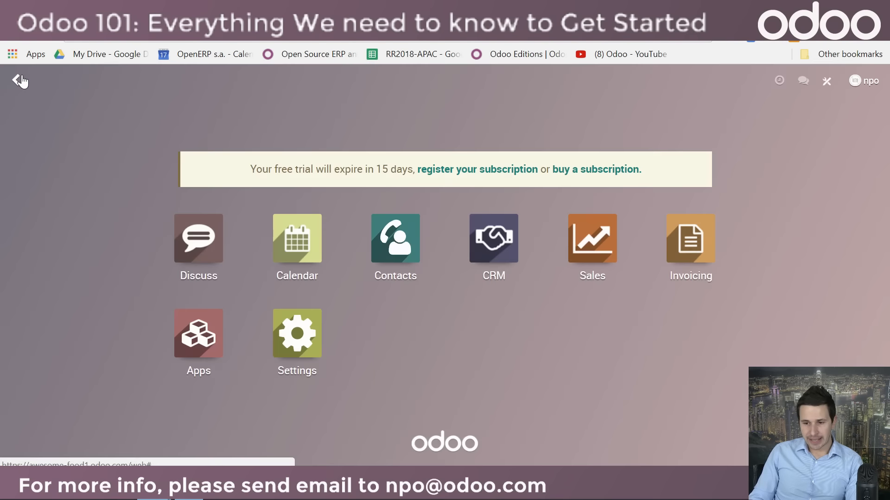
{"action": "left_click", "coordinate": [508, 255]}
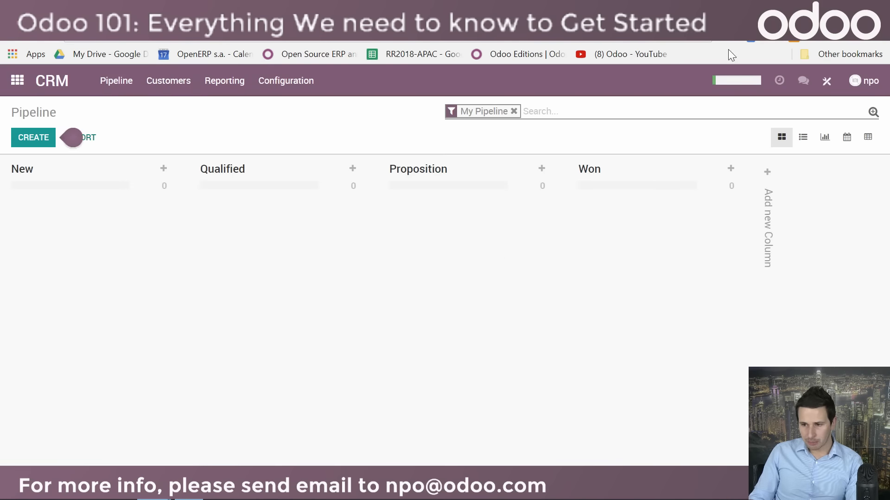
{"action": "left_click", "coordinate": [736, 82]}
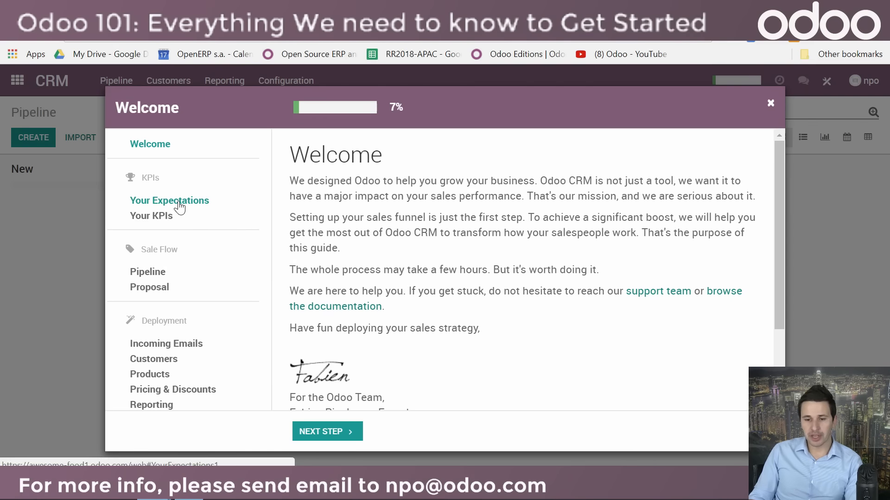
Step: Browse the Pipeline and Incoming Emails pages of the CRM planner
{"action": "left_click", "coordinate": [151, 276]}
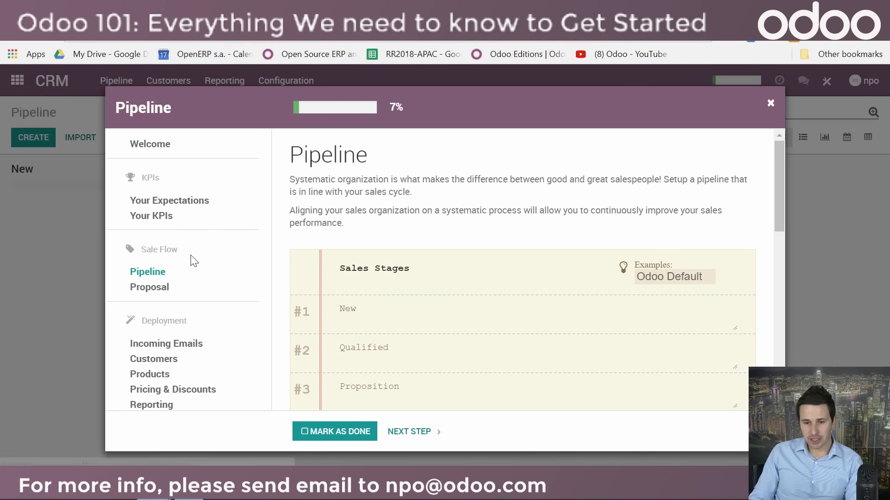
{"action": "scroll", "coordinate": [151, 297], "scroll_direction": "down", "scroll_amount": 3}
{"action": "left_click", "coordinate": [175, 207]}
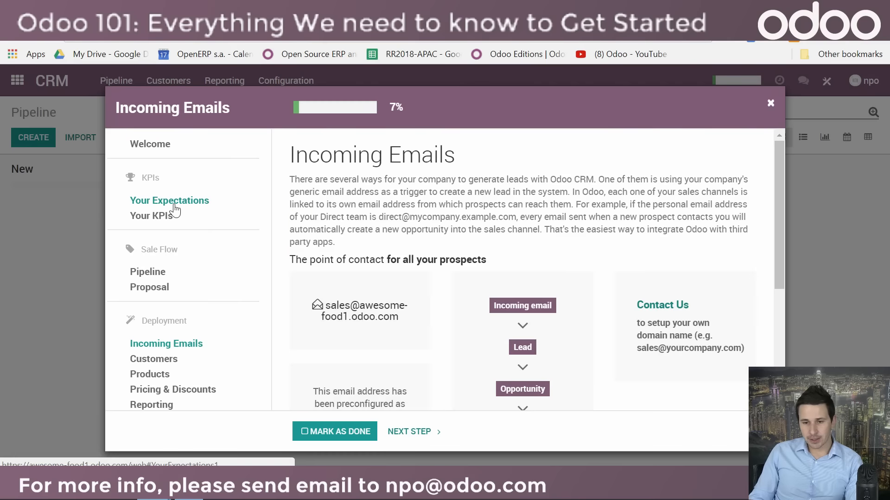
{"action": "scroll", "coordinate": [115, 333], "scroll_direction": "down", "scroll_amount": 3}
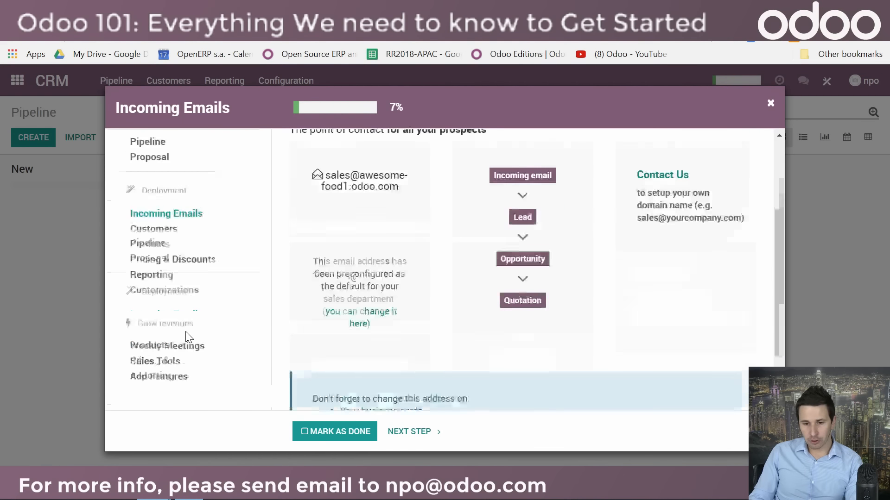
Step: Download the Excel template for importing customers from the planner's Customers page and open it in Excel
{"action": "left_click", "coordinate": [158, 221]}
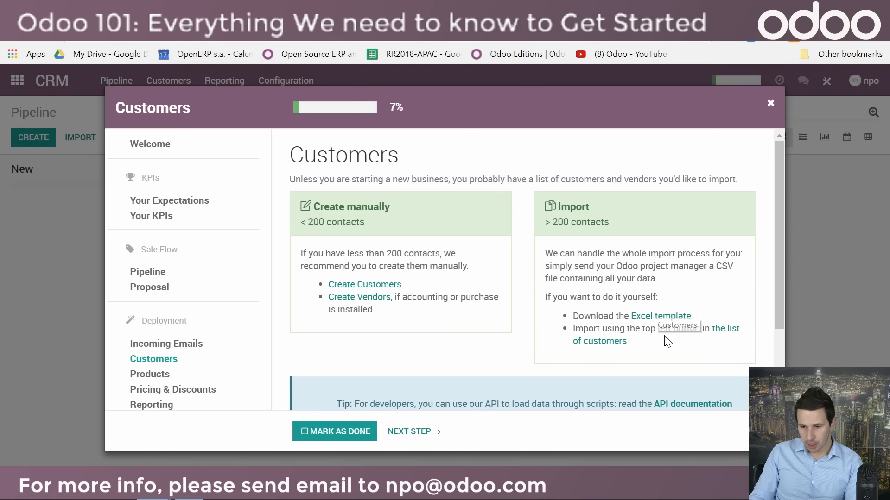
{"action": "left_click", "coordinate": [660, 318]}
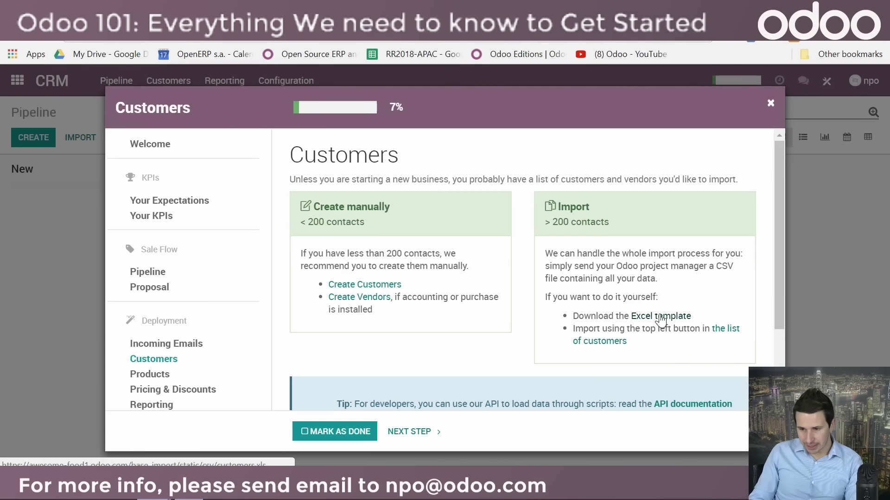
{"action": "left_click", "coordinate": [77, 461]}
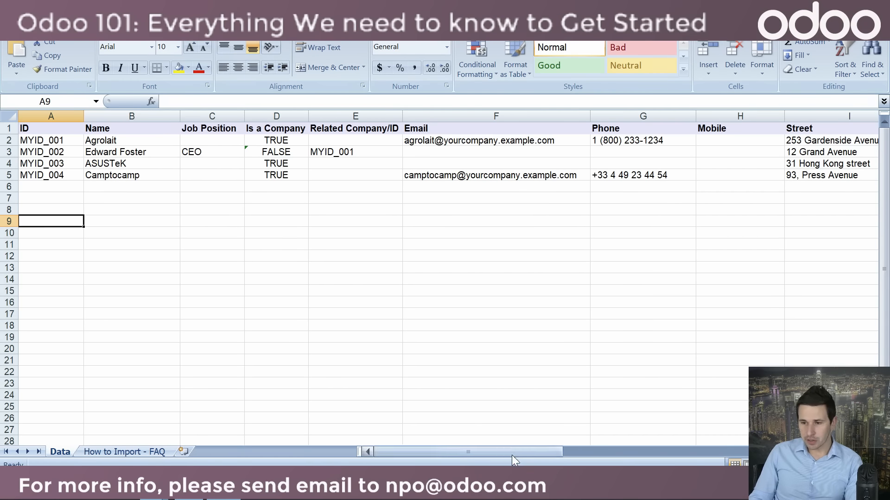
Step: Examine the columns of the customer import template across the Data sheet and close the spreadsheet
{"action": "left_click_drag", "start_coordinate": [511, 455], "coordinate": [695, 455]}
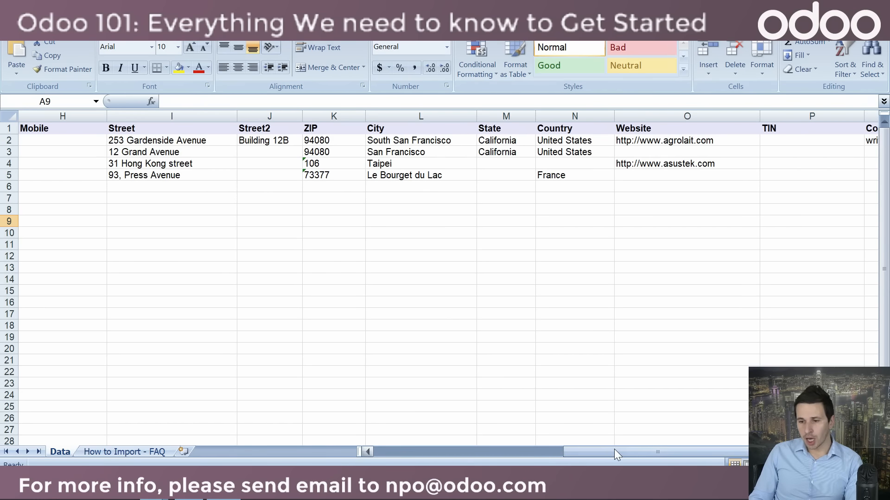
{"action": "left_click_drag", "start_coordinate": [614, 450], "coordinate": [588, 451]}
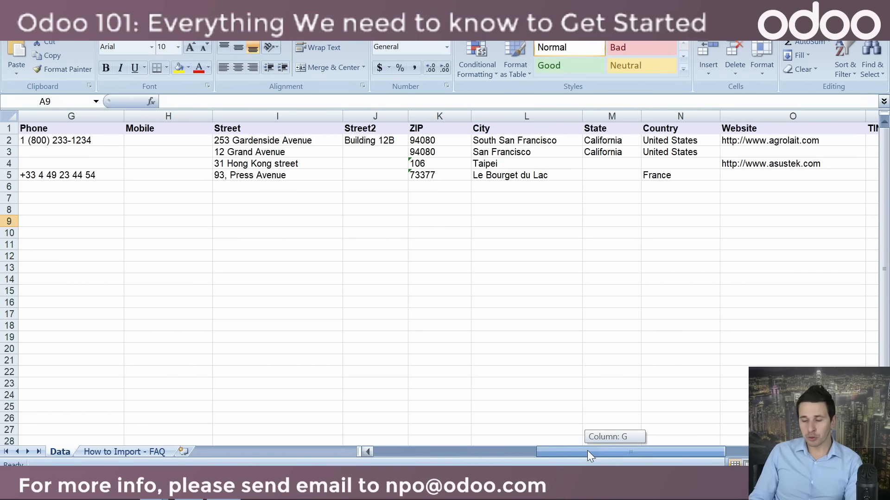
{"action": "left_click_drag", "start_coordinate": [588, 452], "coordinate": [425, 453]}
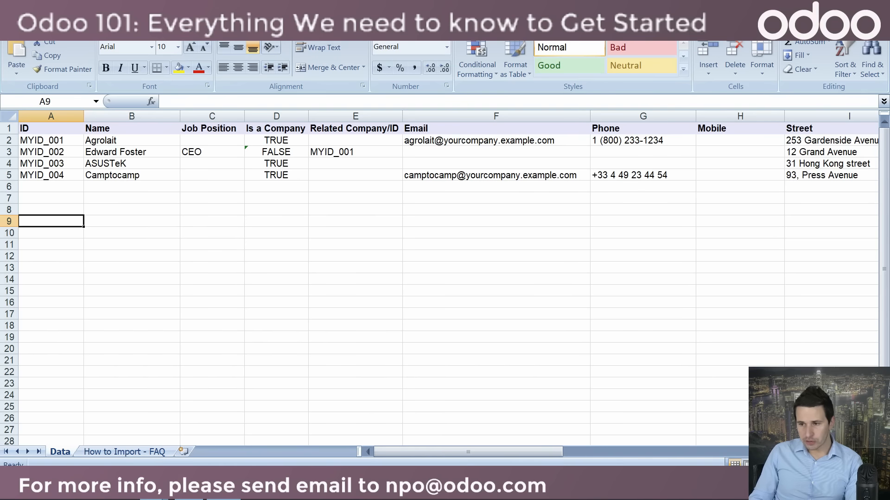
{"action": "key", "text": "alt+F4"}
{"action": "left_click", "coordinate": [446, 280]}
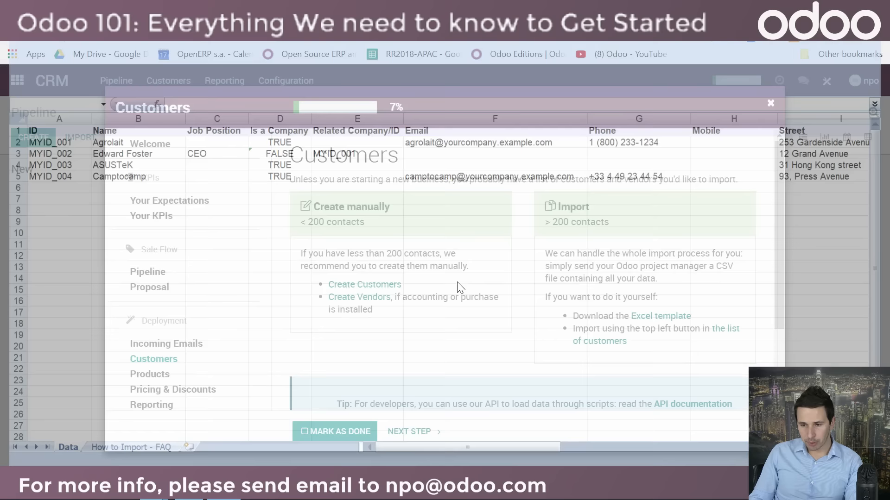
Step: Close the CRM planner, switch to the Contacts app and start a file import
{"action": "left_click", "coordinate": [770, 104]}
{"action": "left_click", "coordinate": [18, 81]}
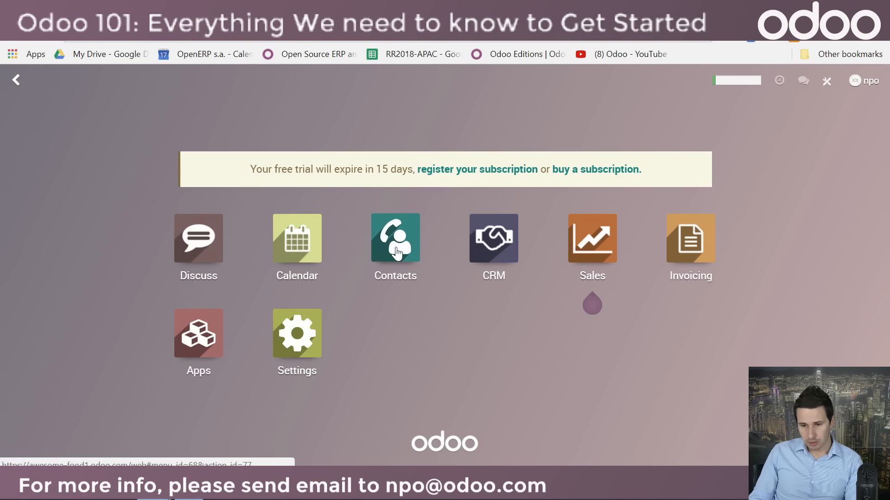
{"action": "left_click", "coordinate": [397, 252]}
{"action": "left_click", "coordinate": [88, 138]}
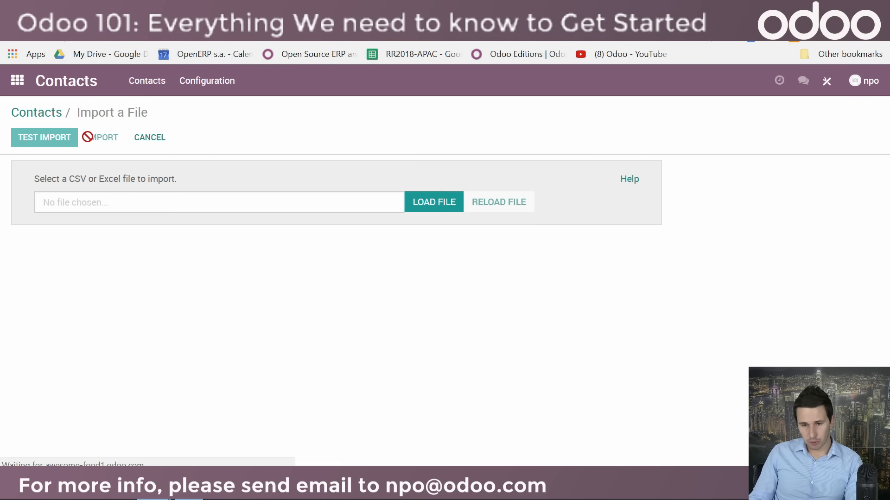
Step: Load the contacts 2 spreadsheet from the Import templates folder in Documents into the contact import
{"action": "left_click", "coordinate": [437, 201]}
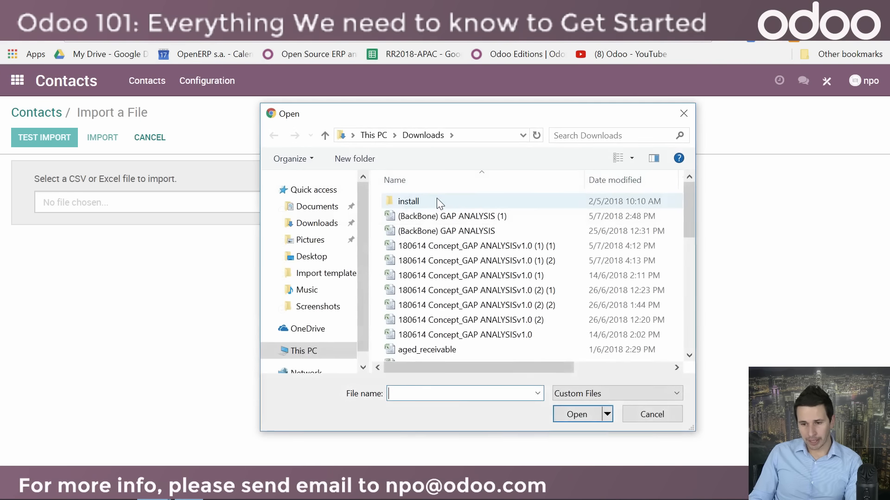
{"action": "left_click", "coordinate": [318, 208]}
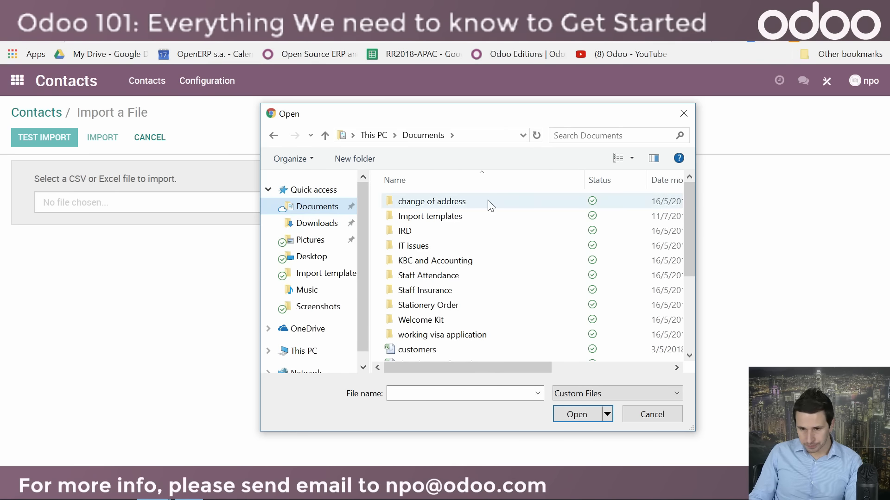
{"action": "double_click", "coordinate": [450, 219]}
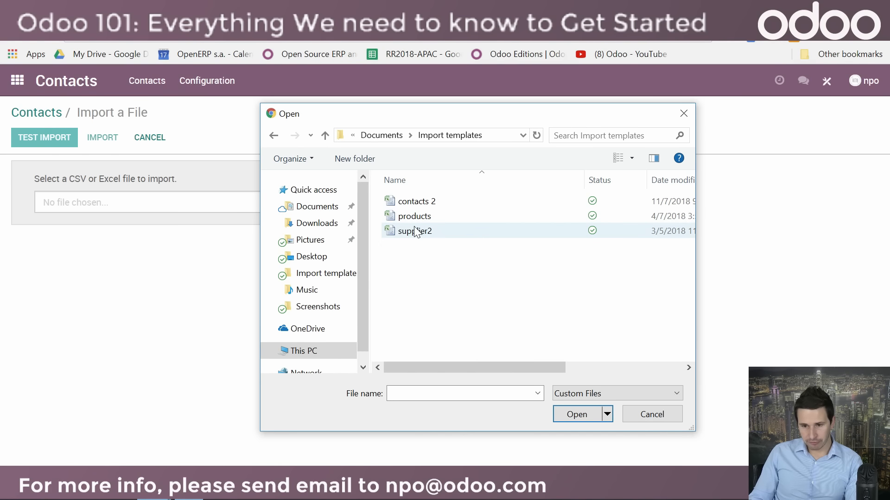
{"action": "double_click", "coordinate": [417, 204]}
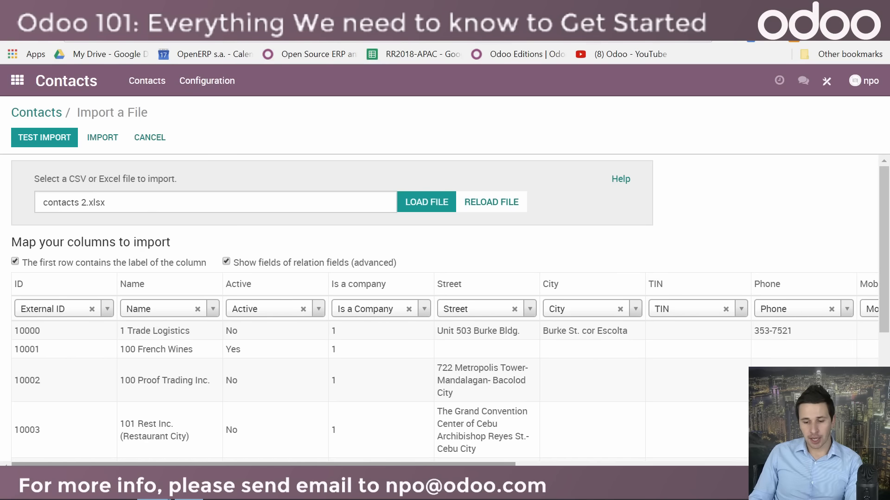
Step: Examine the column mapping of the contact import from External ID through Is a Vendor
{"action": "mouse_move", "coordinate": [171, 467]}
{"action": "left_mouse_down"}
{"action": "mouse_move", "coordinate": [207, 466]}
{"action": "mouse_move", "coordinate": [172, 465]}
{"action": "left_mouse_up"}
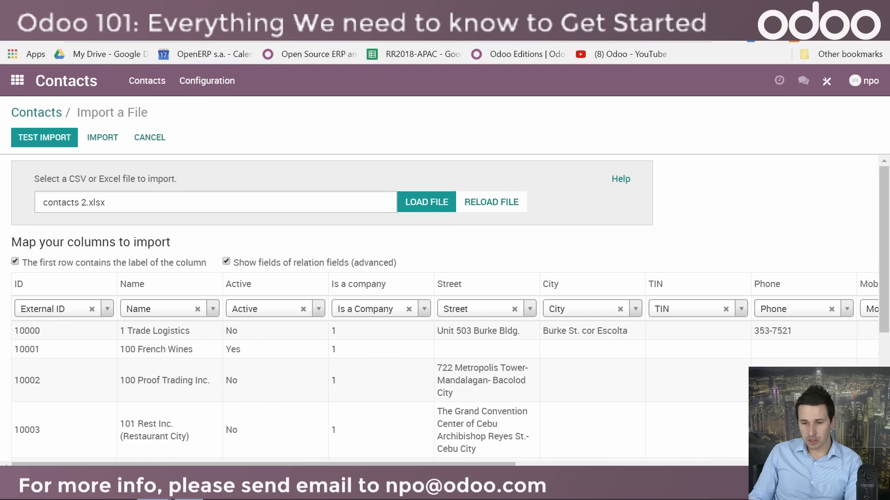
{"action": "scroll", "coordinate": [445, 313], "scroll_direction": "right", "scroll_amount": 8}
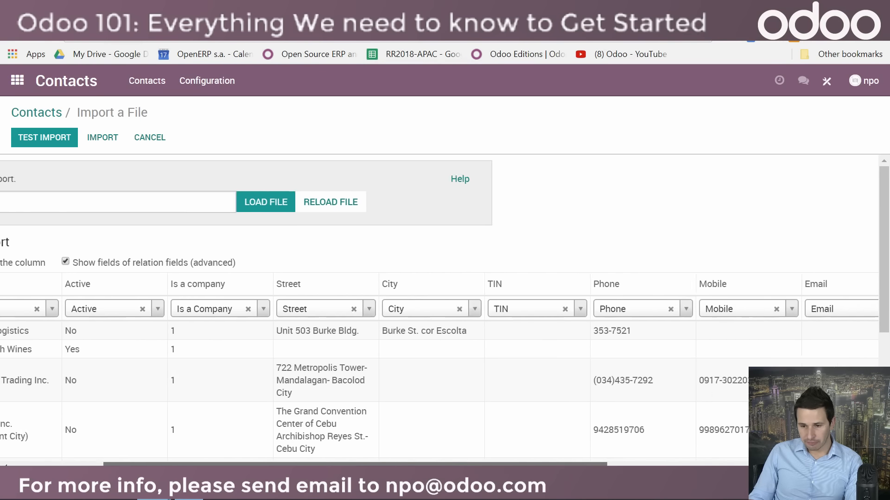
{"action": "scroll", "coordinate": [445, 314], "scroll_direction": "right", "scroll_amount": 6}
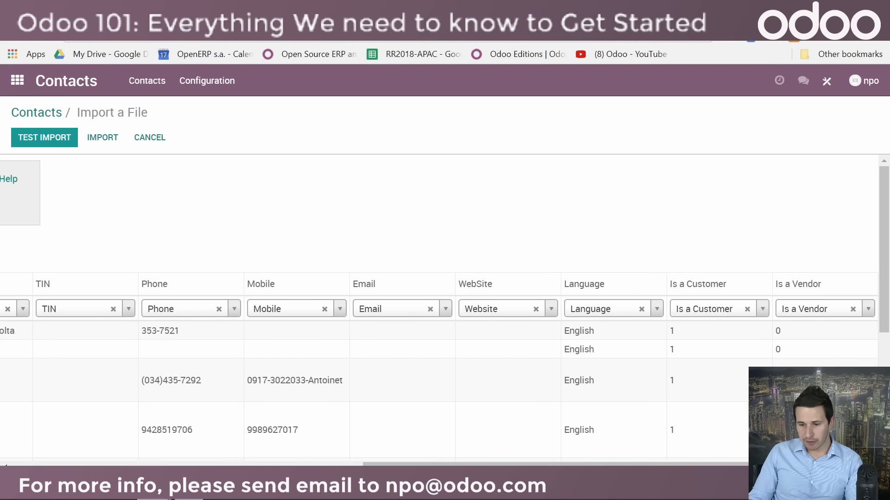
{"action": "left_click_drag", "start_coordinate": [662, 462], "coordinate": [202, 462]}
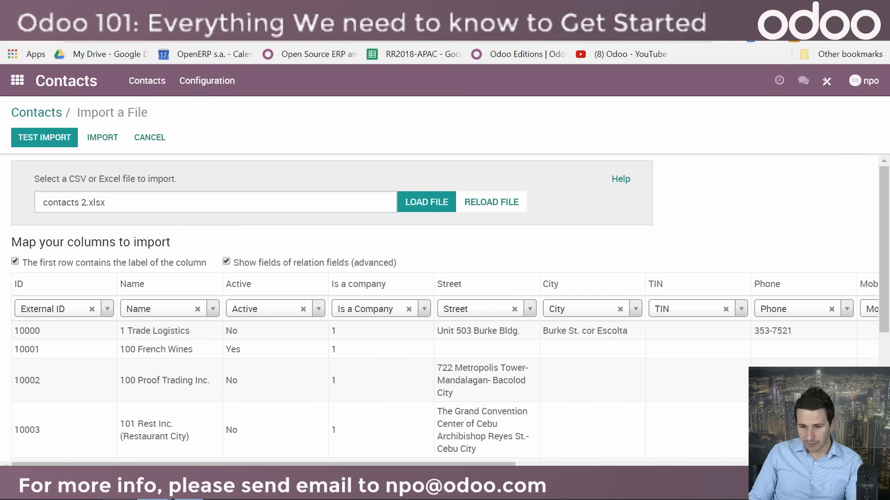
Step: Open the contacts 2 workbook in Excel from the Import templates folder in Documents
{"action": "left_click", "coordinate": [119, 490]}
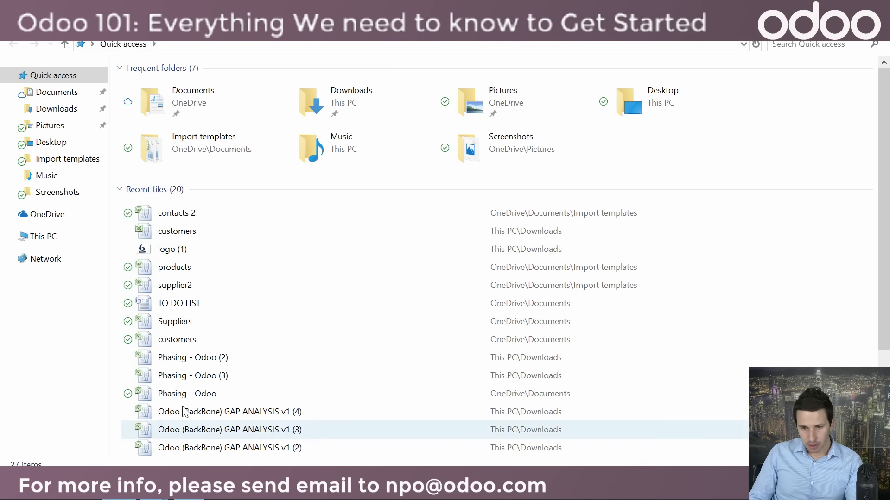
{"action": "left_click", "coordinate": [51, 92]}
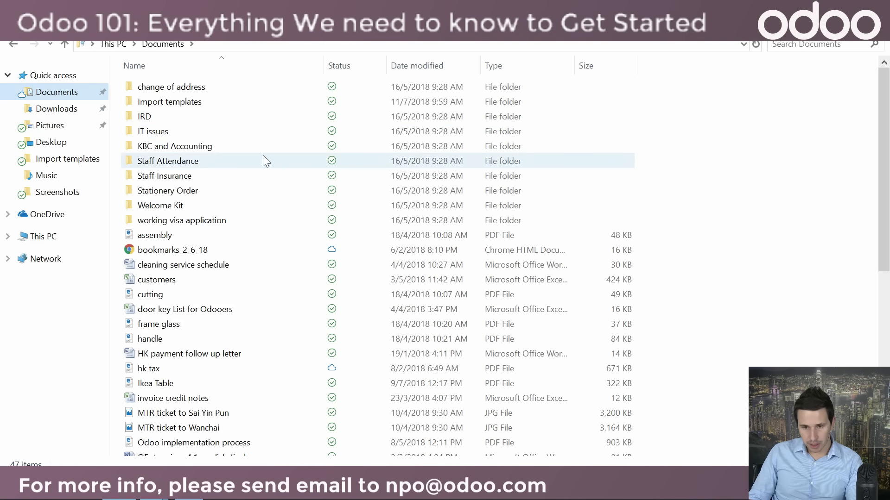
{"action": "double_click", "coordinate": [169, 102]}
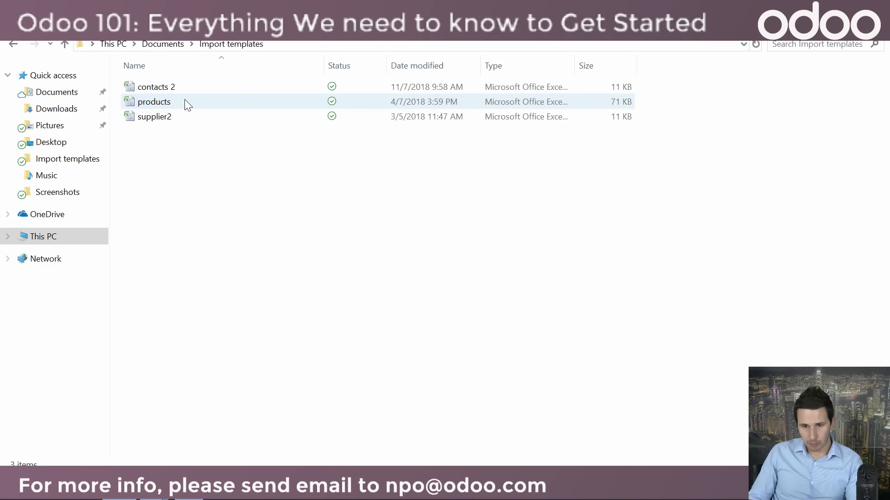
{"action": "double_click", "coordinate": [168, 88]}
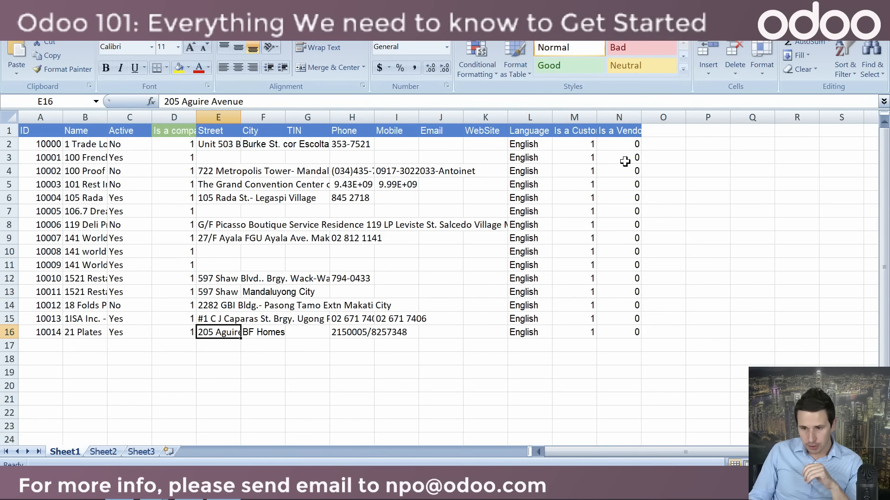
Step: Introduce a misspelling in the Language cell L2 by changing it to "Eglish", then save and close the workbook
{"action": "left_click", "coordinate": [525, 145]}
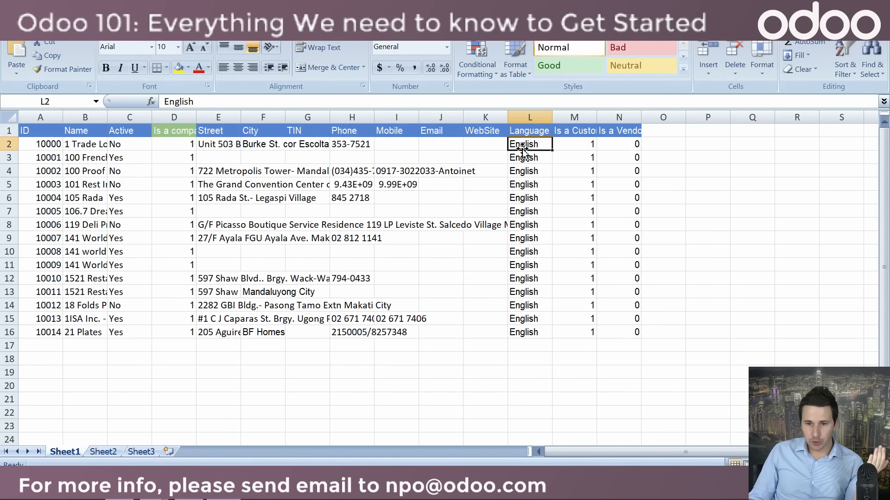
{"action": "left_click", "coordinate": [173, 101]}
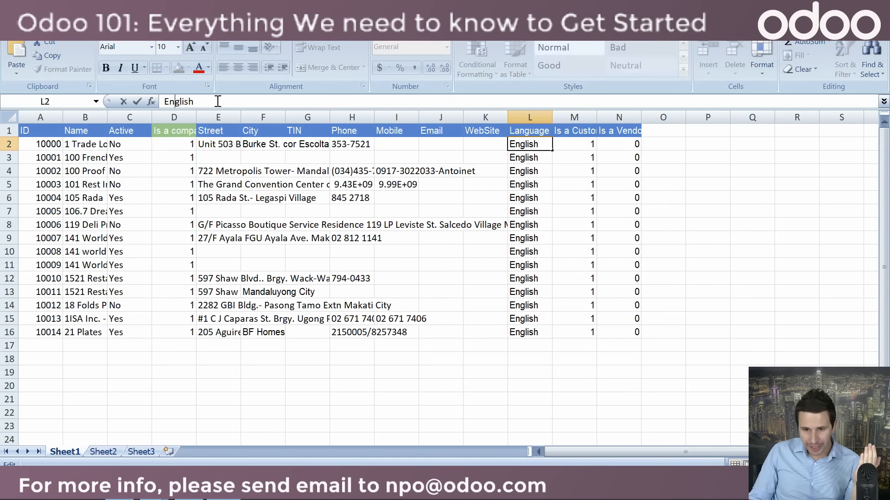
{"action": "key", "text": "BackSpace"}
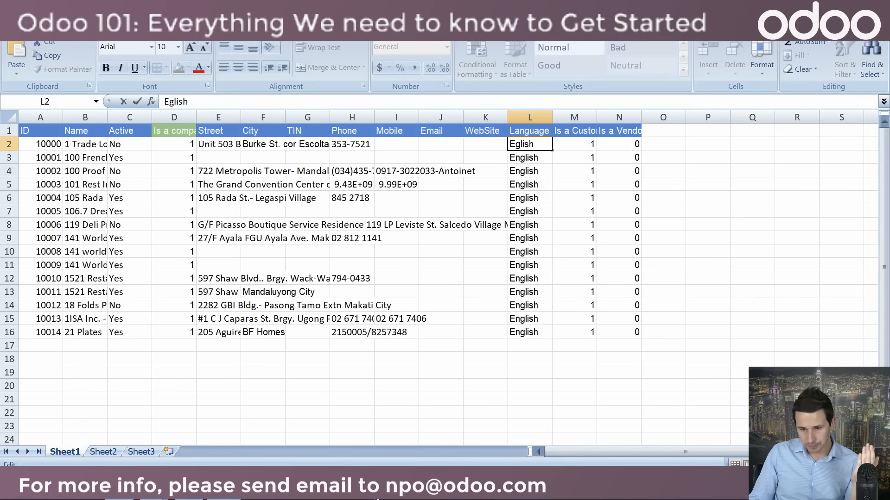
{"action": "left_click", "coordinate": [365, 389]}
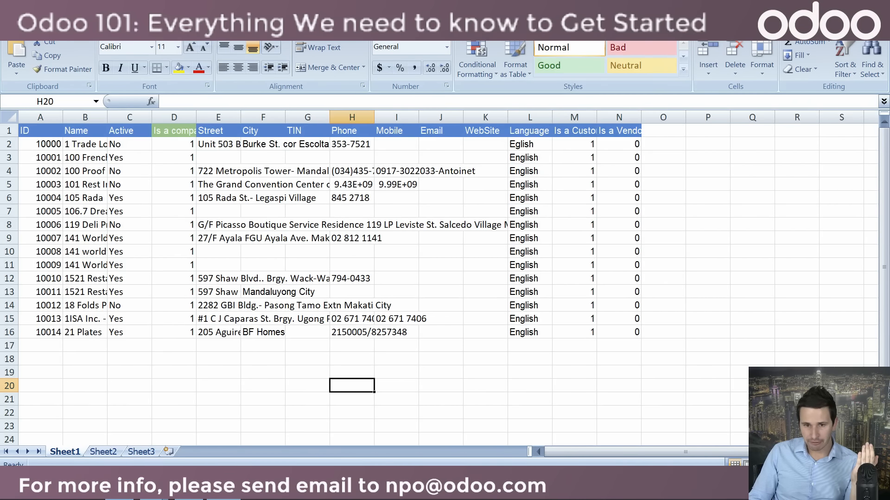
{"action": "left_click", "coordinate": [878, 7]}
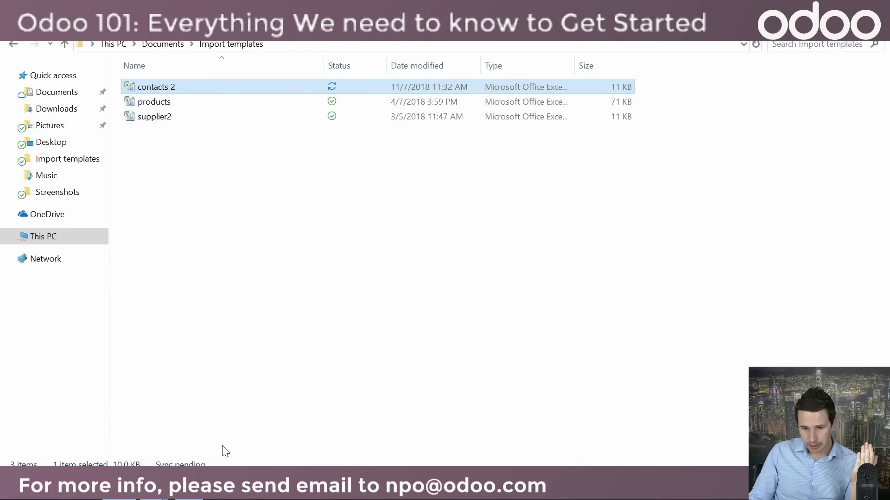
Step: Return to Odoo in the browser, cancel the current import and start a new one with the modified contacts 2 file
{"action": "left_click", "coordinate": [119, 491]}
{"action": "left_click", "coordinate": [272, 435]}
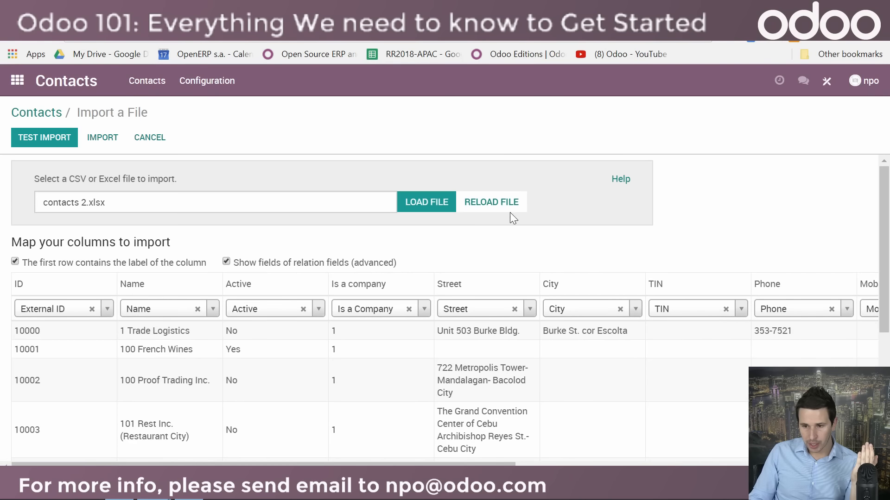
{"action": "left_click", "coordinate": [157, 138]}
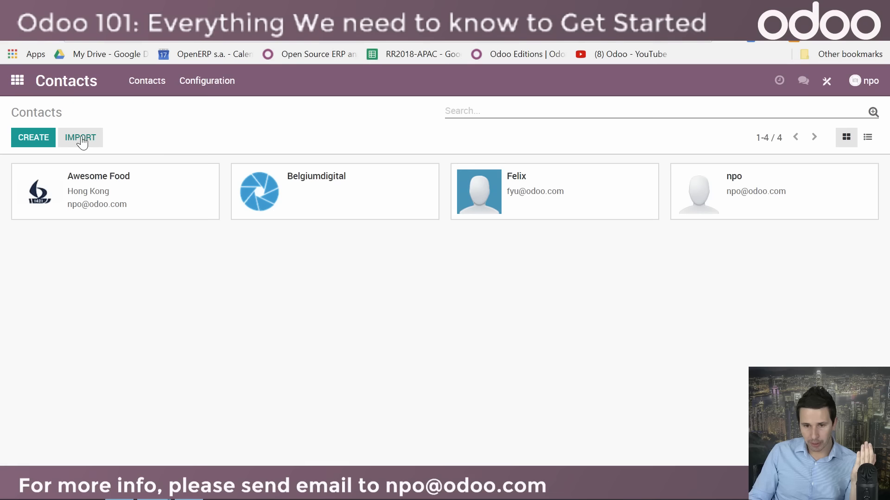
{"action": "left_click", "coordinate": [80, 138]}
{"action": "left_click", "coordinate": [433, 212]}
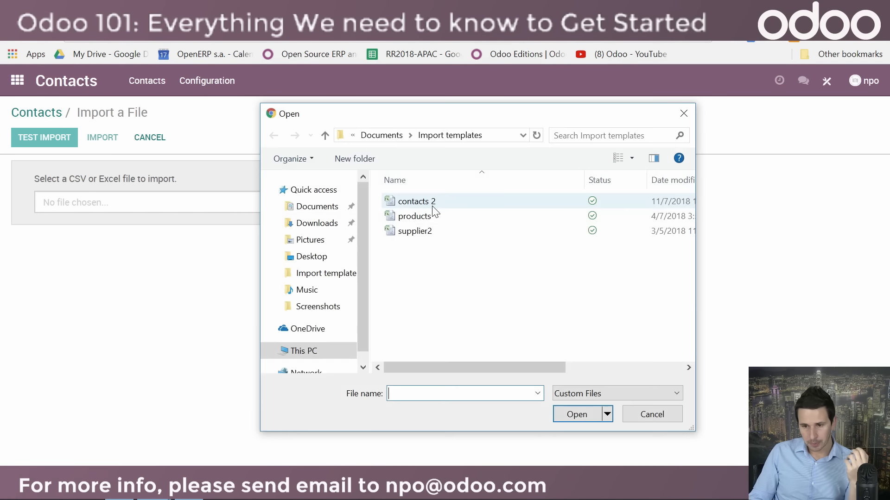
{"action": "double_click", "coordinate": [414, 201]}
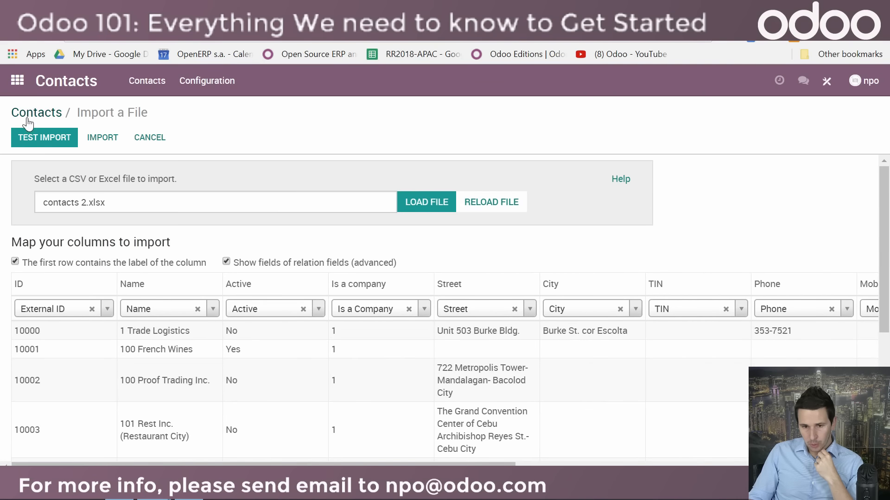
Step: Test the contact import, then review the column mapping and the fields available for the City column
{"action": "left_click", "coordinate": [42, 145]}
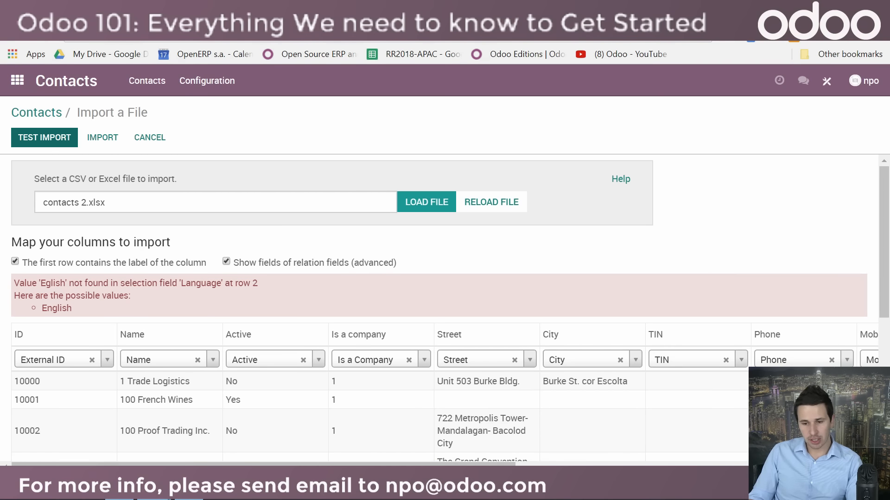
{"action": "left_click_drag", "start_coordinate": [297, 465], "coordinate": [115, 455]}
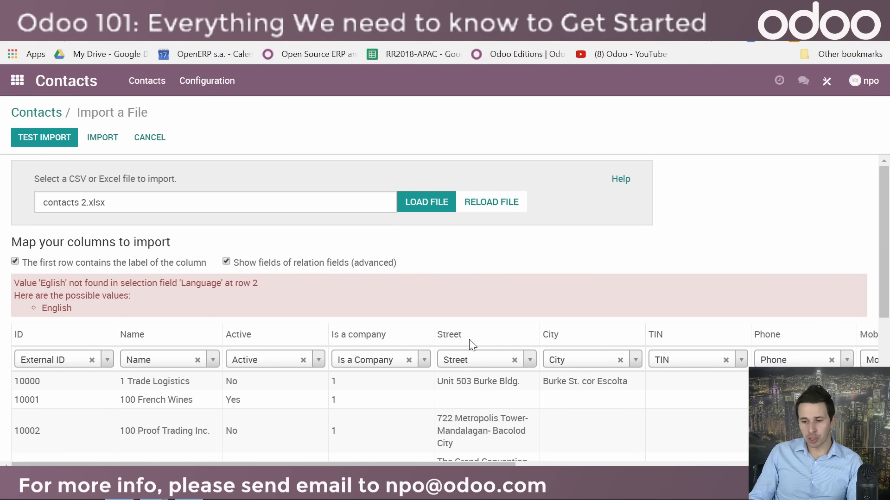
{"action": "left_click_drag", "start_coordinate": [445, 466], "coordinate": [500, 454]}
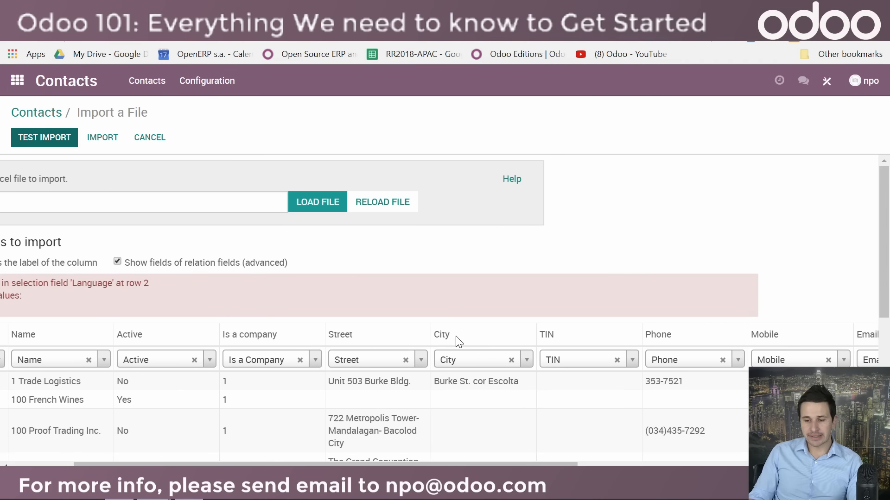
{"action": "left_click", "coordinate": [473, 366]}
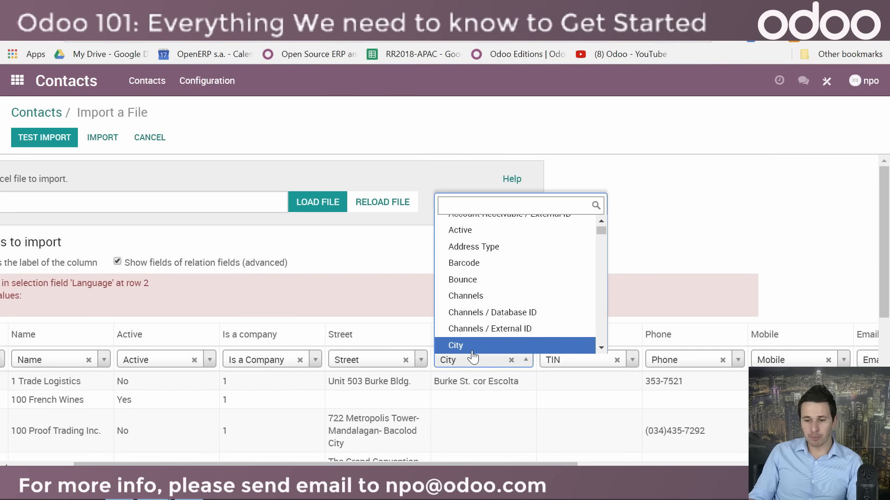
{"action": "left_click", "coordinate": [737, 233]}
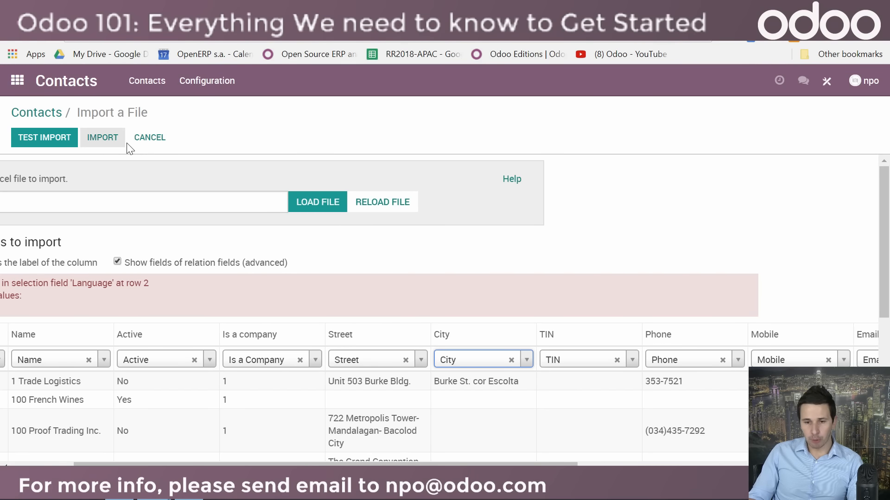
Step: Try to run the import, then cancel it and reopen the Contacts app from the home screen
{"action": "left_click", "coordinate": [101, 143]}
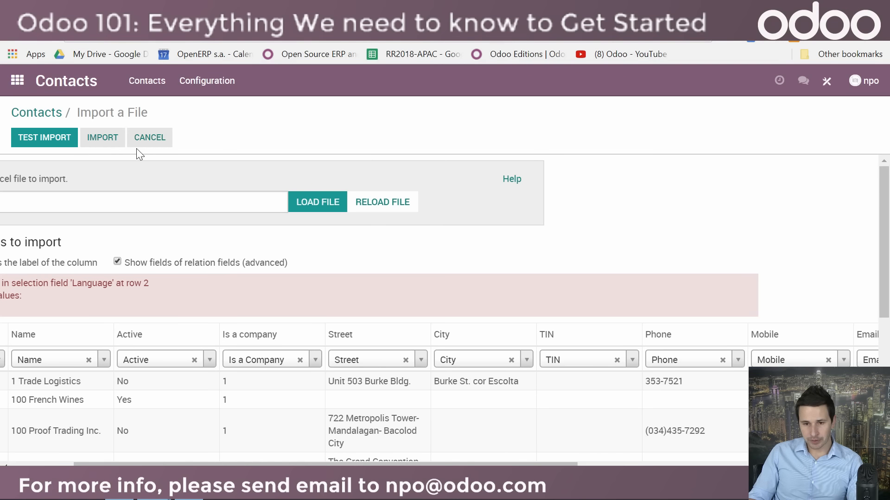
{"action": "left_click", "coordinate": [151, 140]}
{"action": "left_click", "coordinate": [17, 81]}
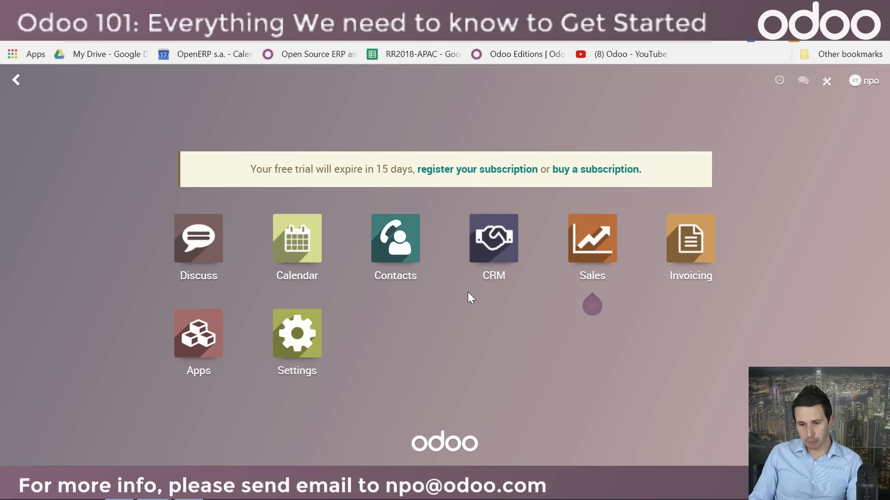
{"action": "left_click", "coordinate": [406, 273]}
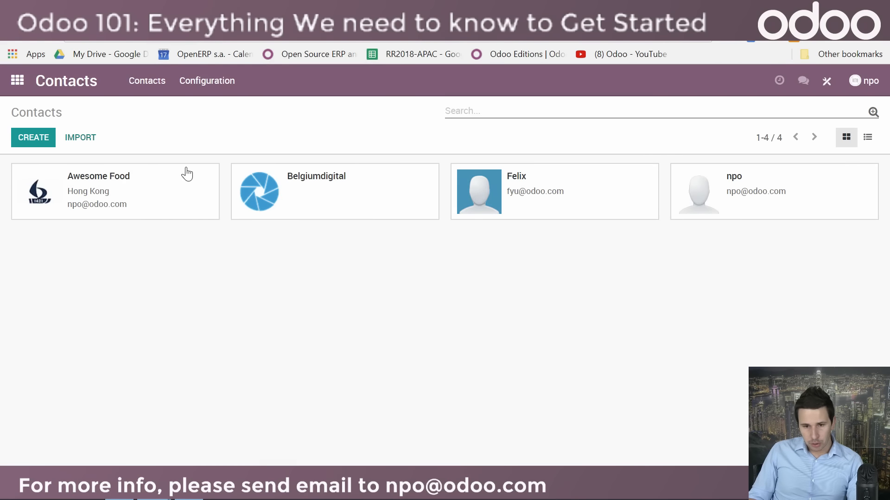
Step: Show the contacts as a list, select all of them and open the data export wizard
{"action": "left_click", "coordinate": [868, 138]}
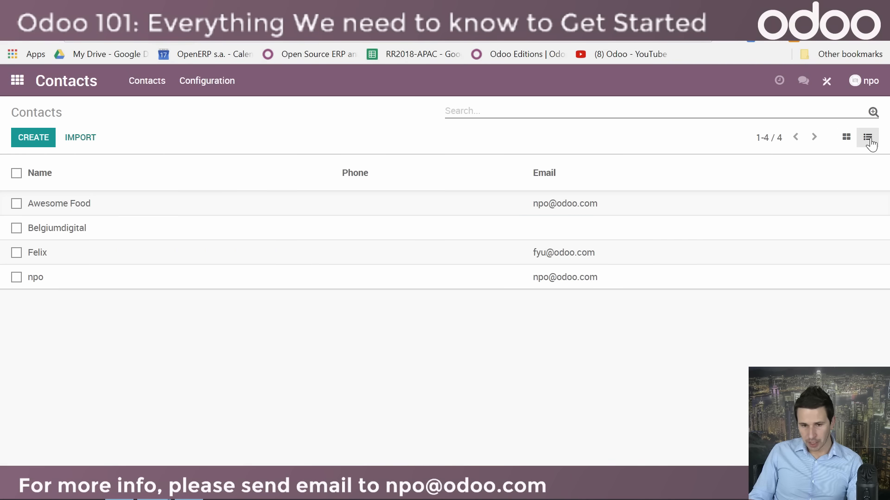
{"action": "left_click", "coordinate": [17, 174]}
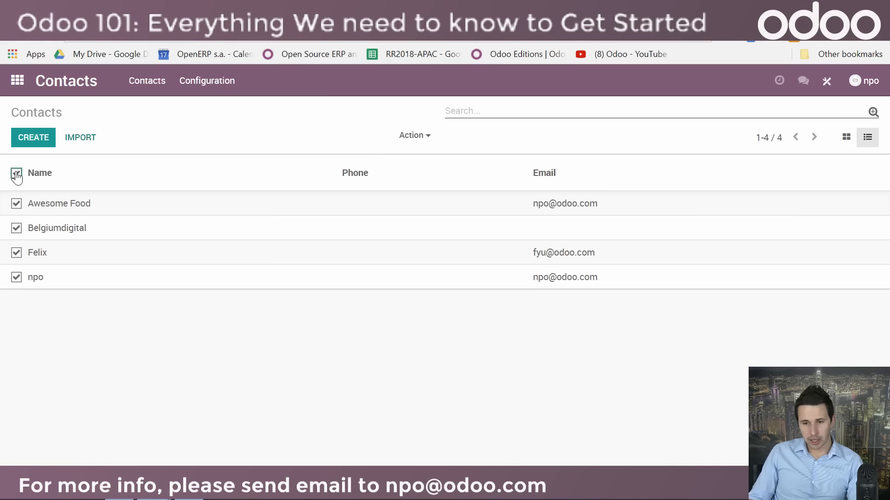
{"action": "left_click", "coordinate": [416, 139]}
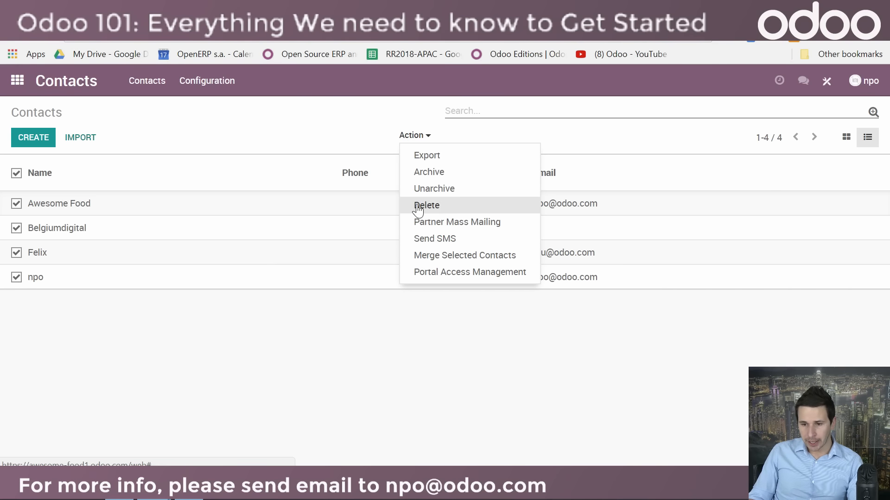
{"action": "left_click", "coordinate": [434, 156]}
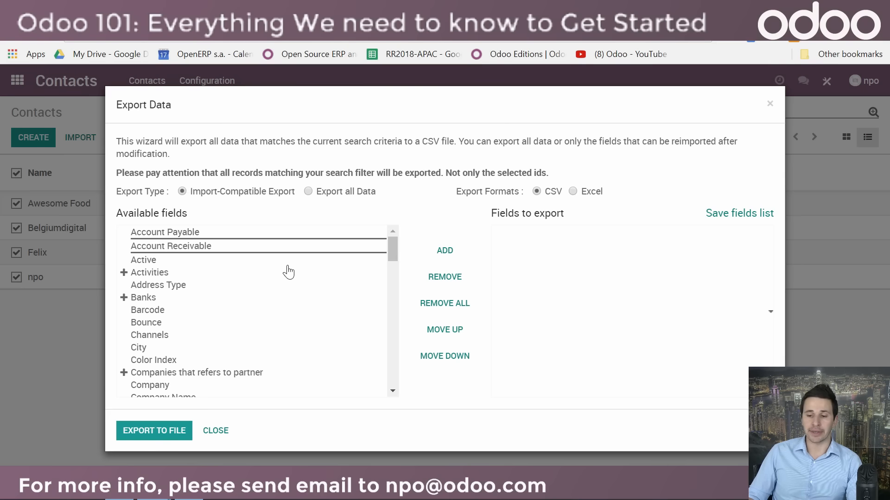
Step: Close the data export wizard and go back to the home screen with all apps
{"action": "left_click", "coordinate": [771, 105]}
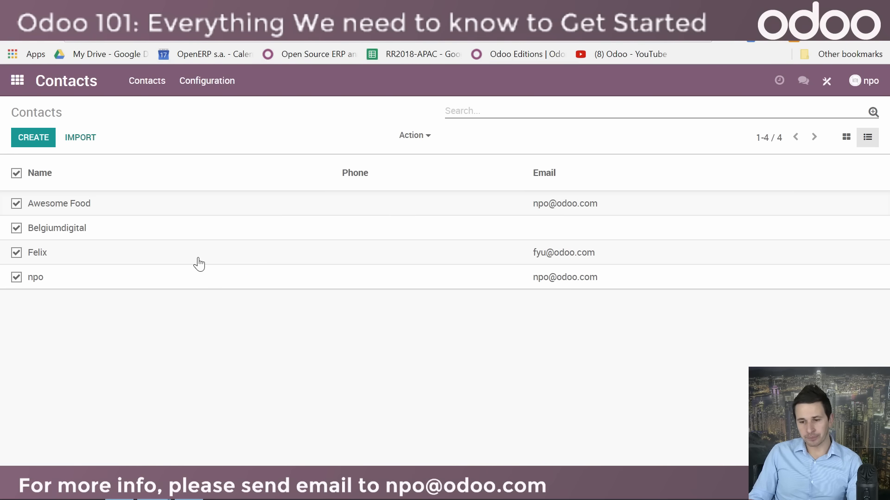
{"action": "left_click", "coordinate": [19, 83]}
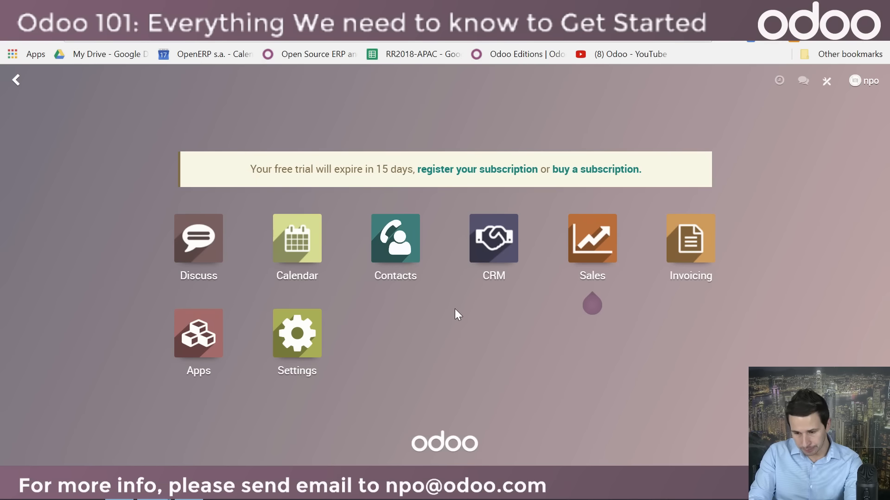
{"action": "type", "text": "price"}
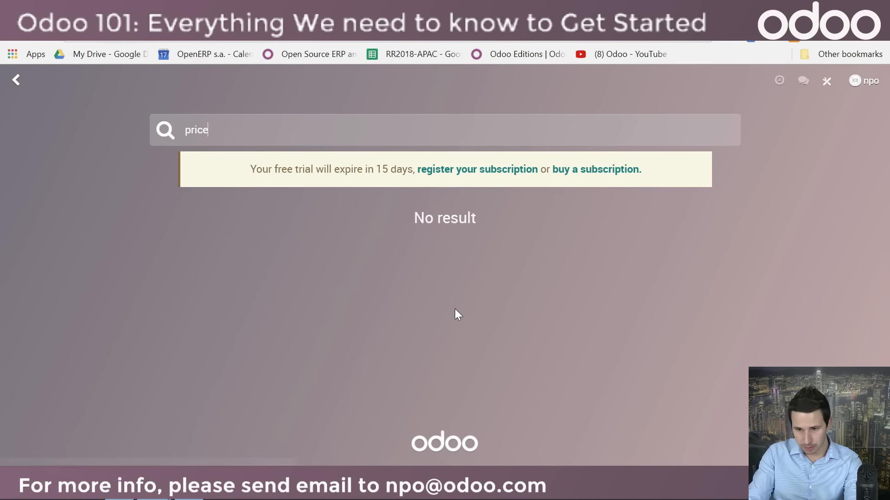
{"action": "key", "text": "BackSpace"}
{"action": "key", "text": "BackSpace"}
{"action": "key", "text": "BackSpace"}
{"action": "key", "text": "BackSpace"}
{"action": "key", "text": "BackSpace"}
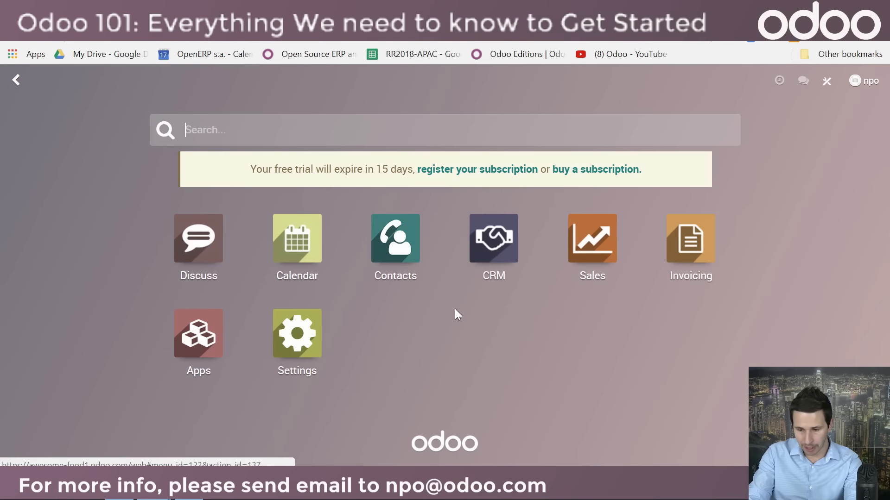
Step: Search the home screen for "pipeline" and open the CRM pipeline
{"action": "type", "text": "pipeline"}
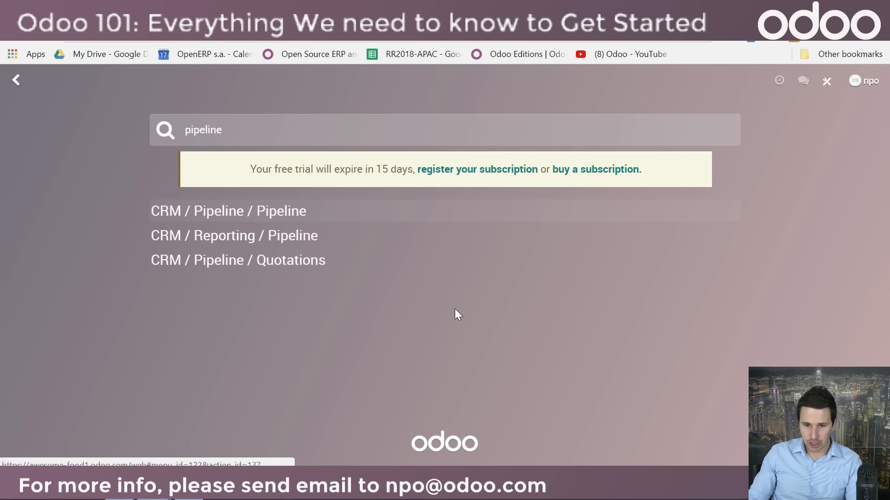
{"action": "left_click", "coordinate": [250, 217]}
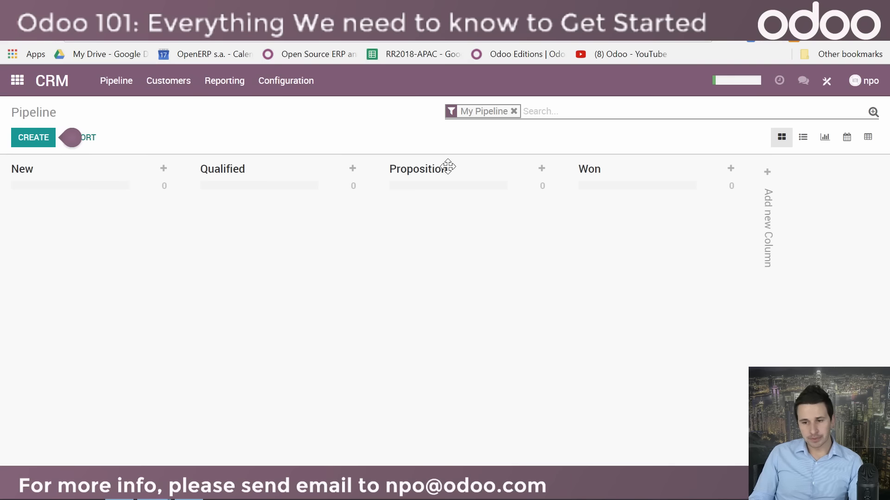
Step: Expand the pipeline's search options, remove the My Pipeline filter and review the available filters
{"action": "left_click", "coordinate": [874, 112]}
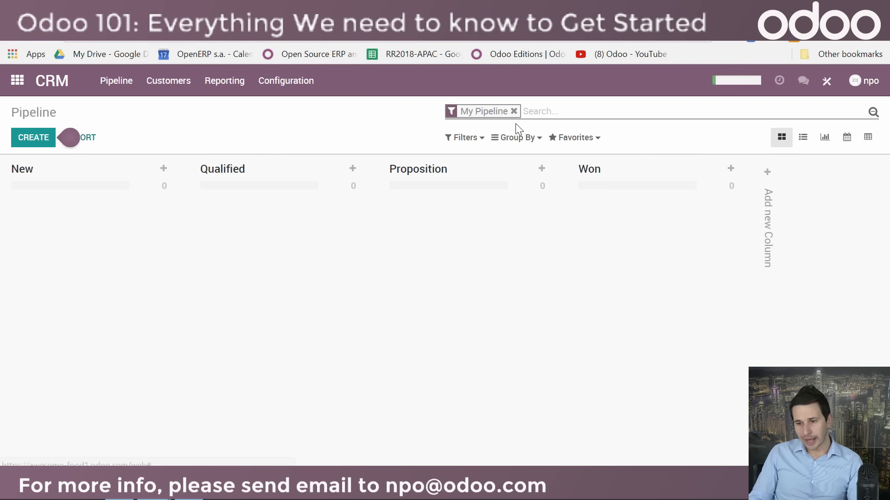
{"action": "left_click", "coordinate": [514, 112]}
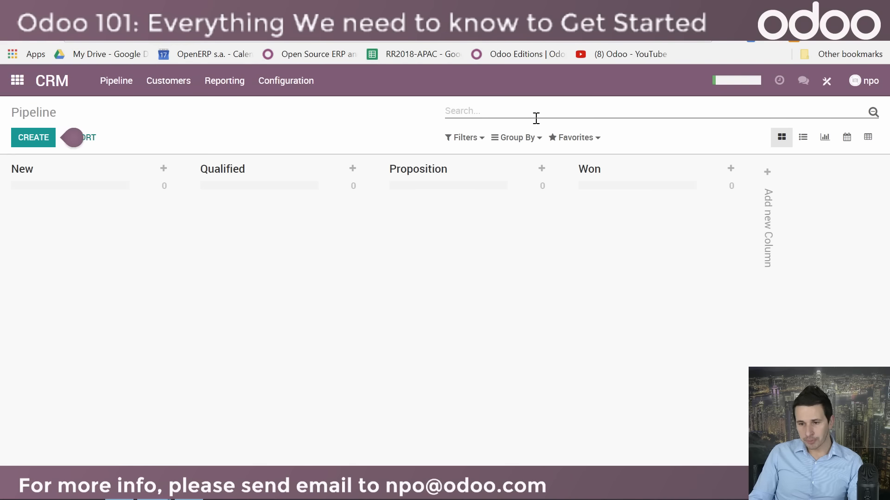
{"action": "left_click", "coordinate": [466, 139]}
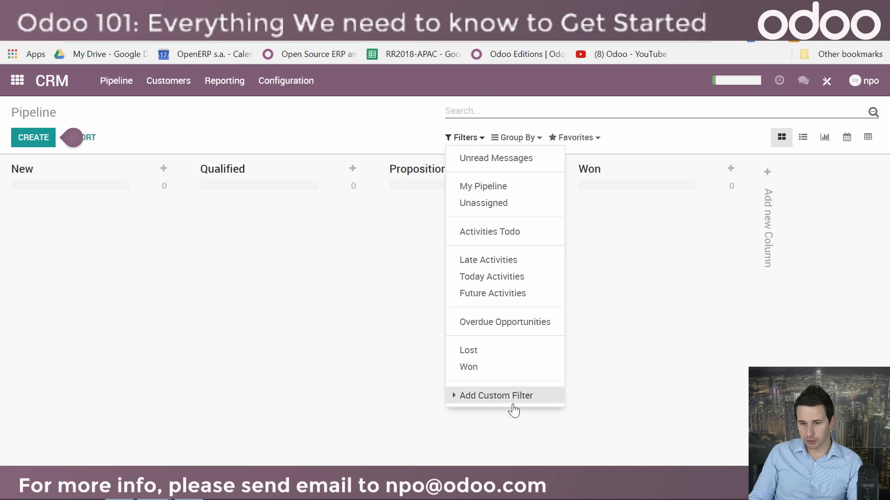
{"action": "left_click", "coordinate": [328, 149]}
Step: Create an opportunity titled "New opportunity" for a new customer named Google
{"action": "left_click", "coordinate": [37, 146]}
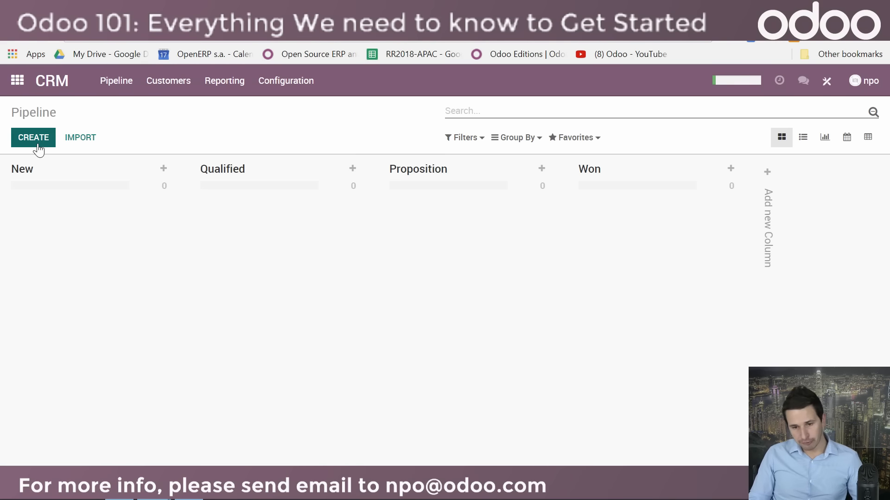
{"action": "type", "text": "New opportunity"}
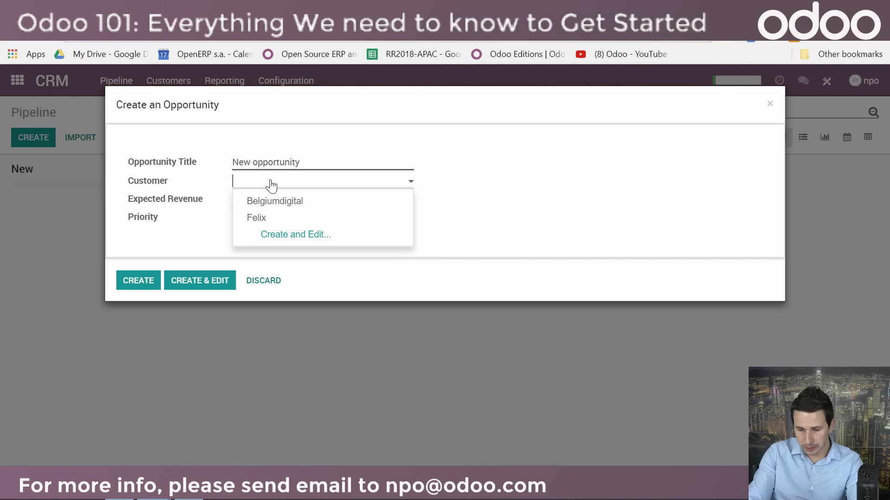
{"action": "type", "text": "Google"}
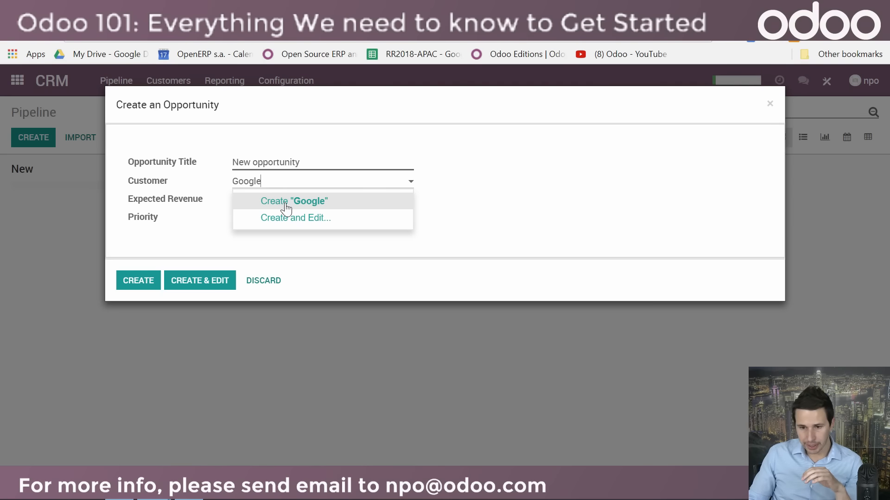
{"action": "left_click", "coordinate": [285, 205]}
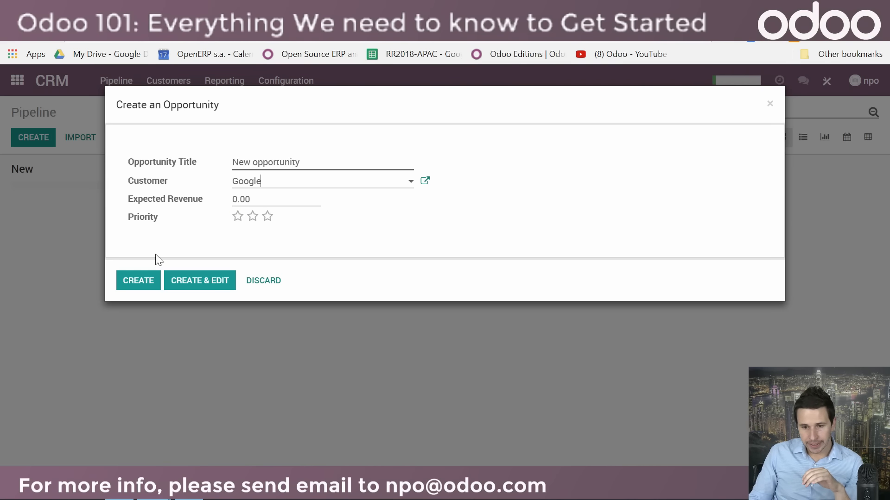
{"action": "left_click", "coordinate": [134, 279]}
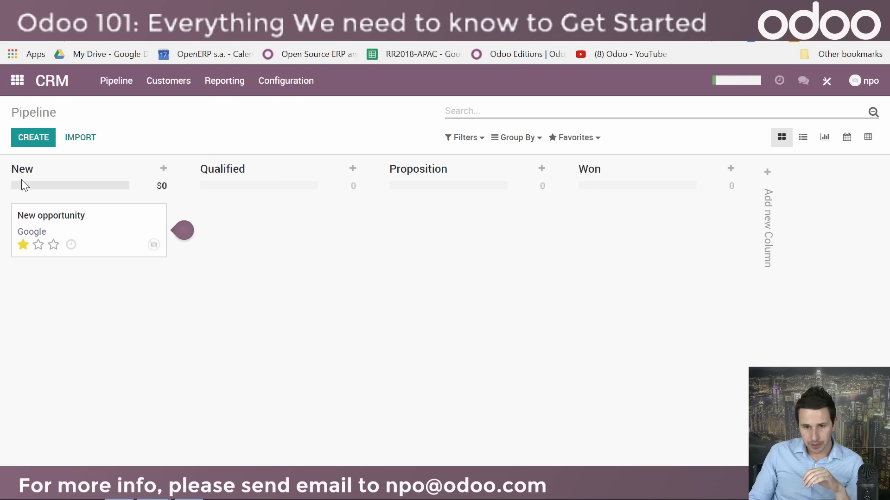
Step: Create an opportunity titled "new sale" for customer Belgiumdigital and move it to the Qualified stage
{"action": "left_click", "coordinate": [40, 141]}
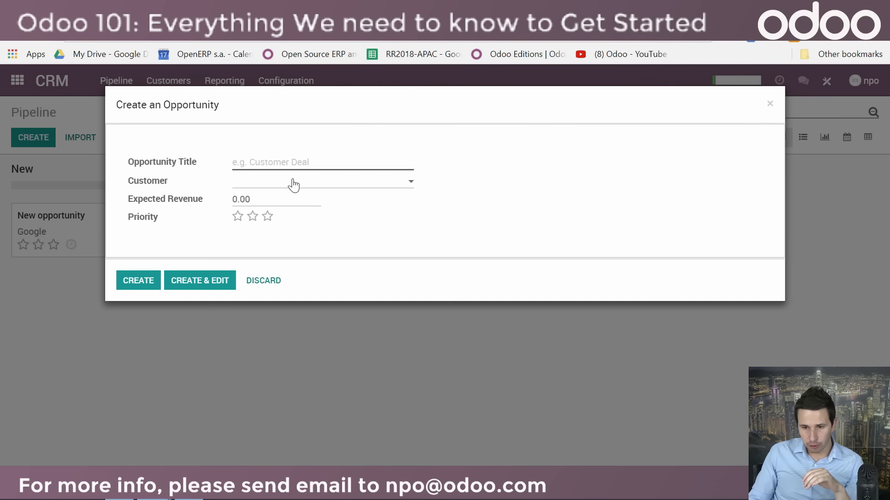
{"action": "left_click", "coordinate": [286, 161]}
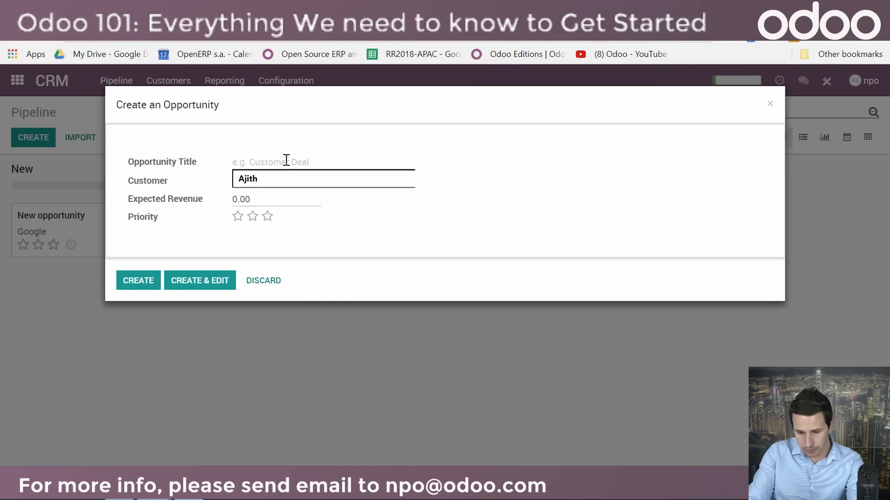
{"action": "type", "text": "new sale"}
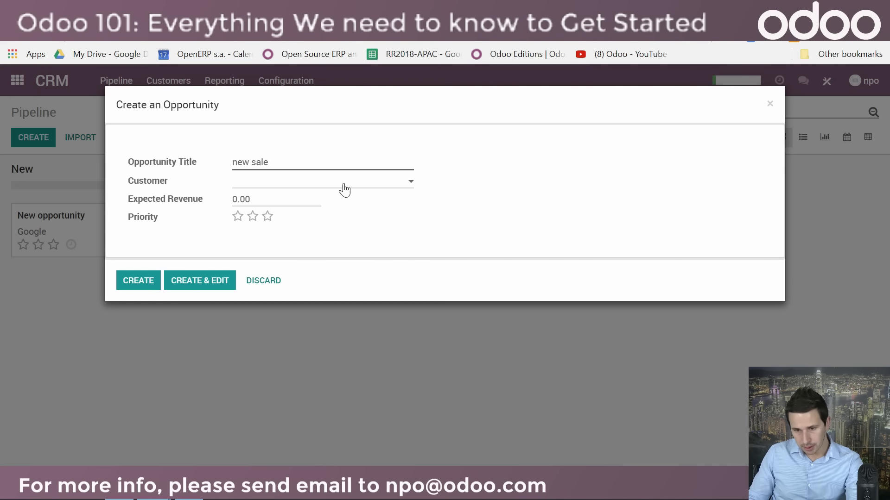
{"action": "left_click", "coordinate": [343, 184]}
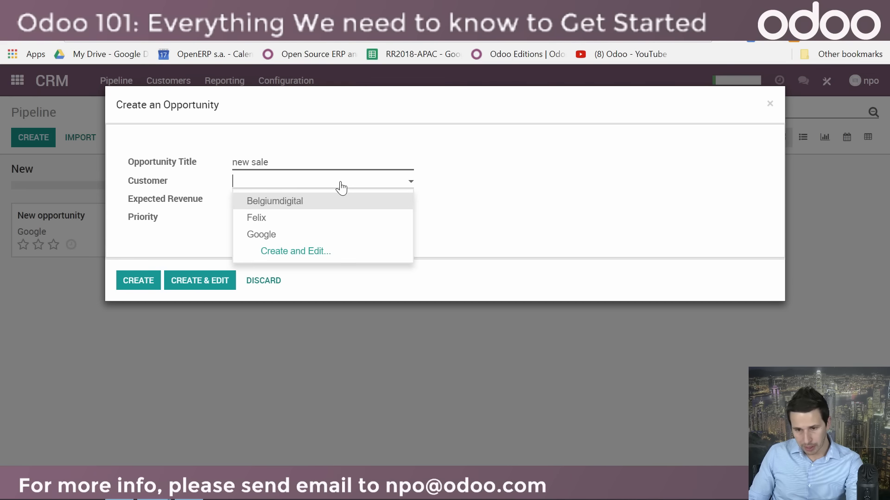
{"action": "left_click", "coordinate": [295, 203]}
{"action": "left_click", "coordinate": [138, 283]}
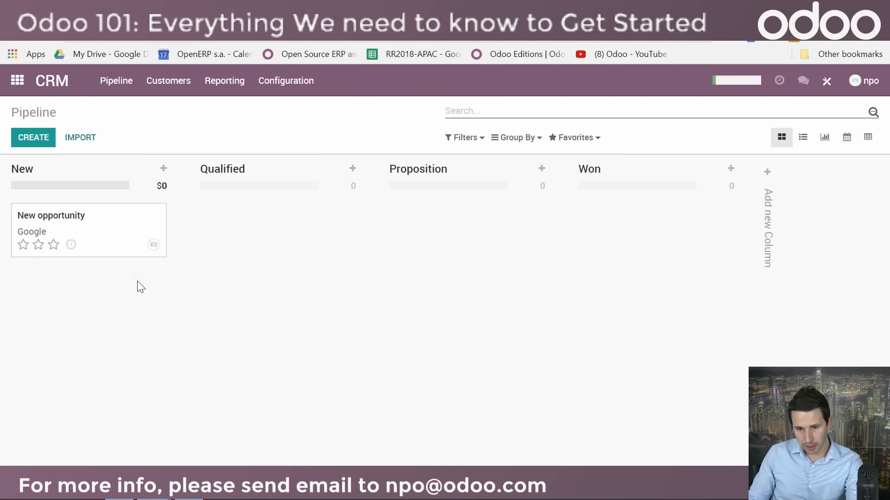
{"action": "left_click_drag", "start_coordinate": [73, 233], "coordinate": [236, 223]}
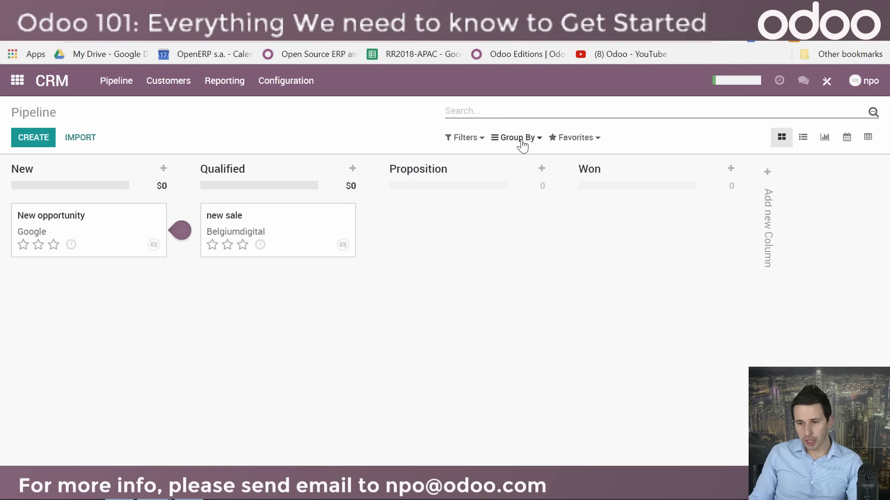
Step: Search the pipeline for customers matching "belgium", then clear the search
{"action": "left_click", "coordinate": [485, 113]}
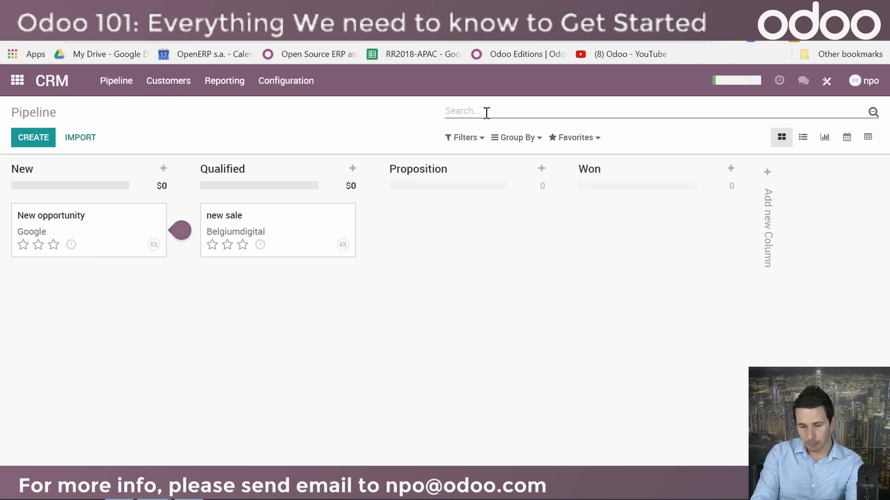
{"action": "type", "text": "belgium"}
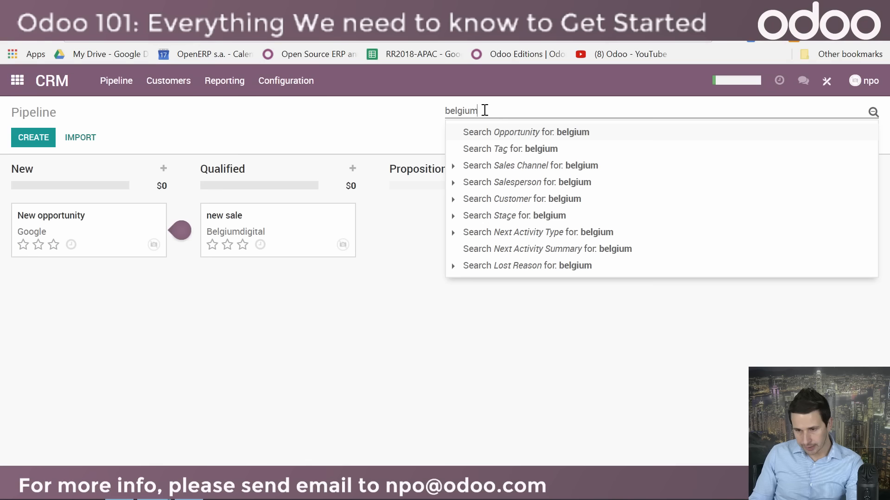
{"action": "left_click", "coordinate": [559, 203]}
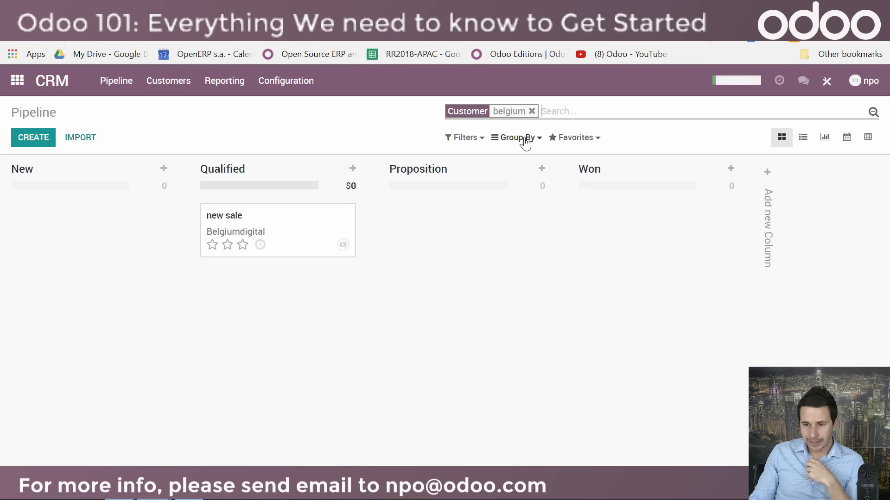
{"action": "left_click", "coordinate": [531, 112]}
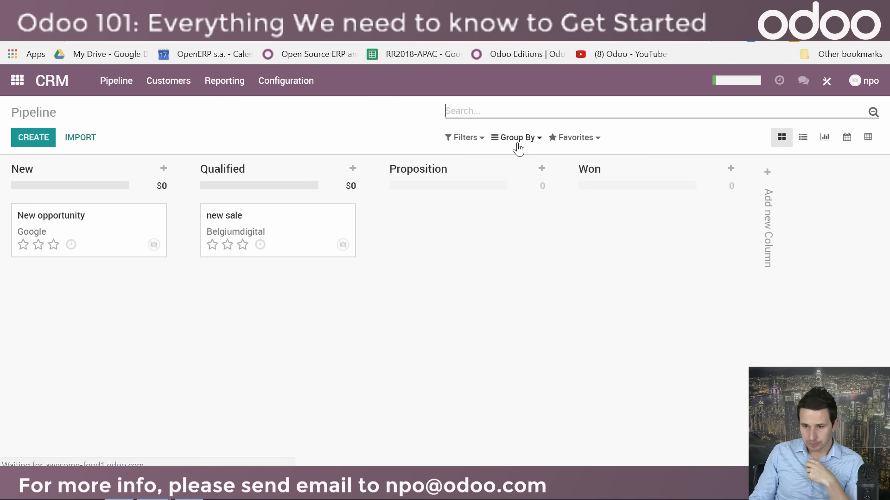
Step: Review the pipeline's grouping choices and the options for saving the current search as a favorite
{"action": "left_click", "coordinate": [518, 140]}
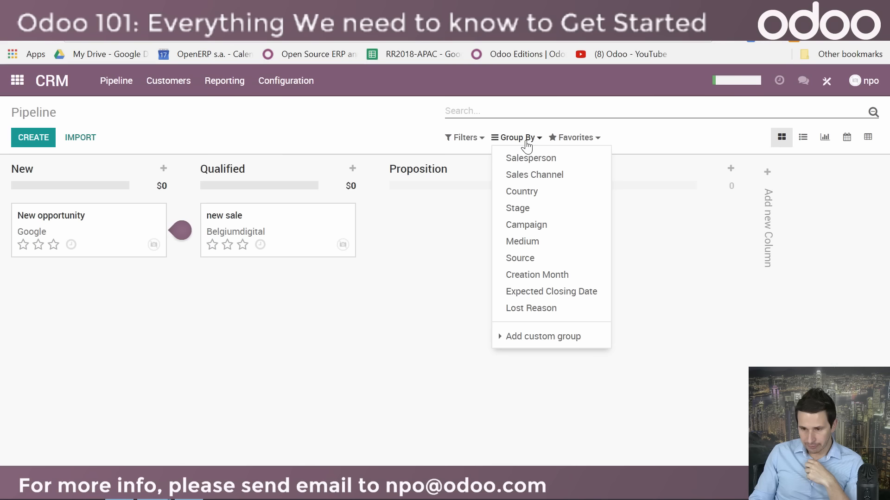
{"action": "left_click", "coordinate": [549, 342]}
{"action": "left_click", "coordinate": [354, 122]}
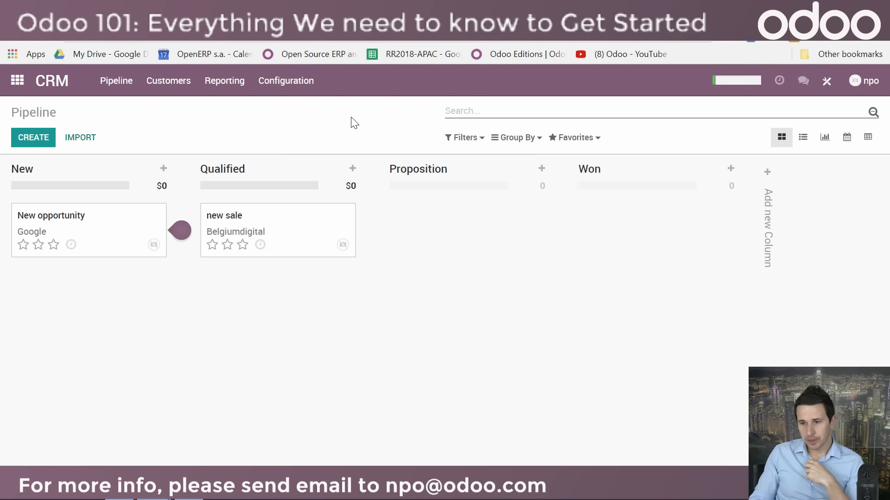
{"action": "left_click", "coordinate": [579, 139]}
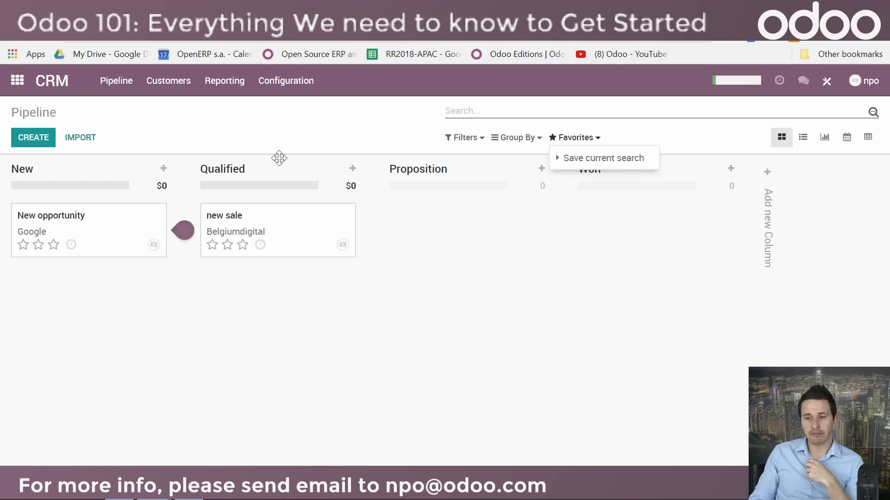
{"action": "left_click", "coordinate": [593, 163]}
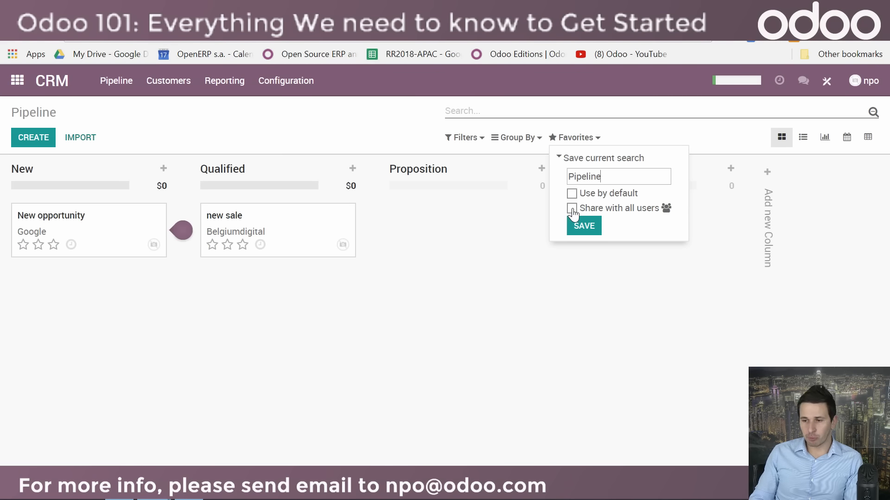
{"action": "left_click", "coordinate": [703, 128]}
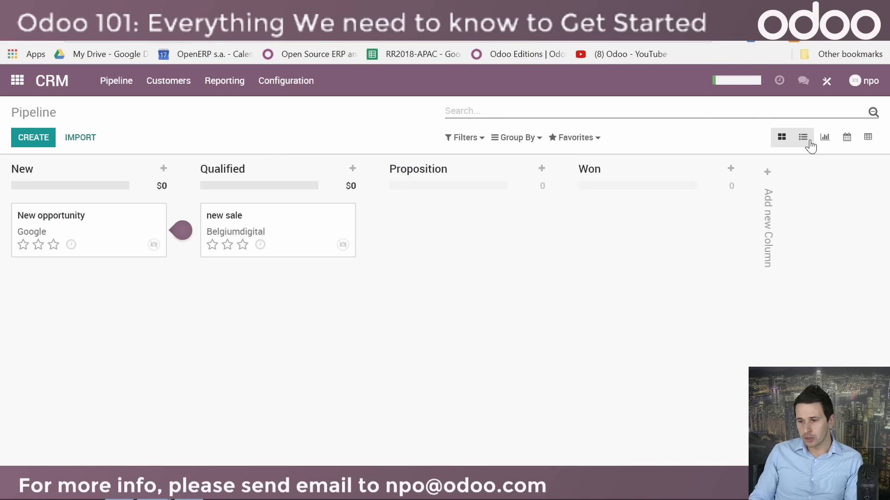
Step: View the pipeline as a list, graph, calendar and pivot table, then return to the kanban board
{"action": "left_click", "coordinate": [804, 140]}
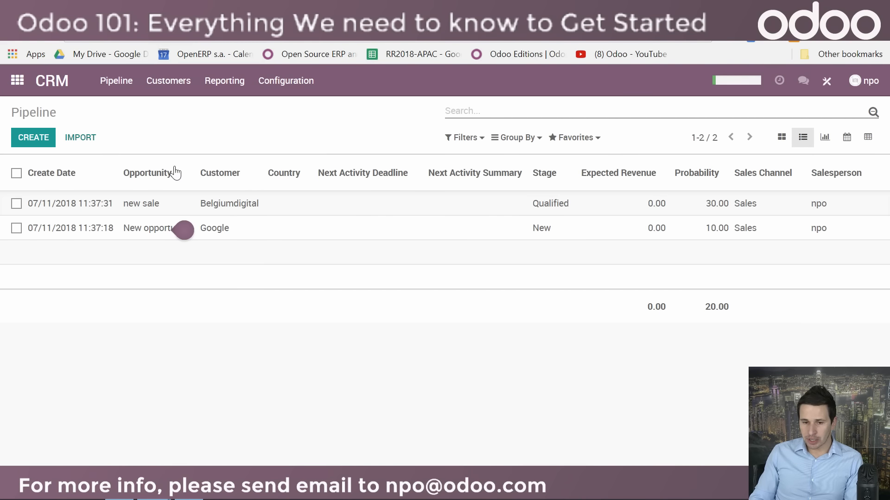
{"action": "left_click", "coordinate": [17, 205]}
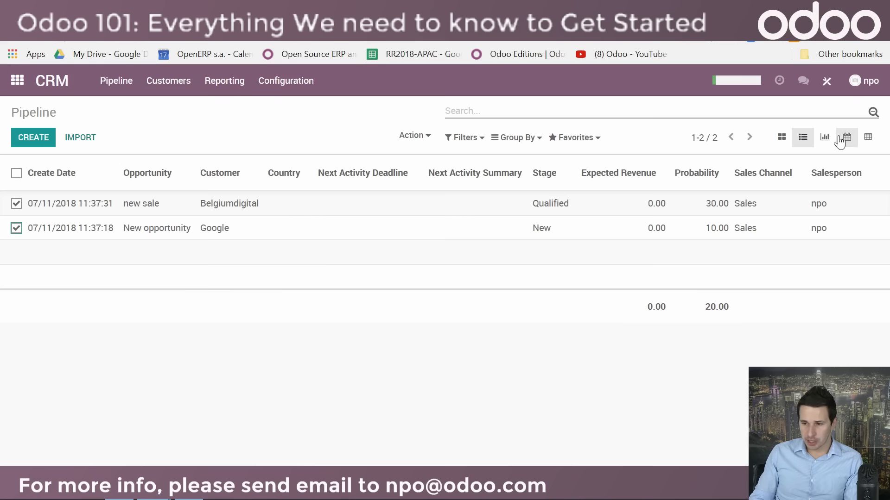
{"action": "left_click", "coordinate": [824, 139]}
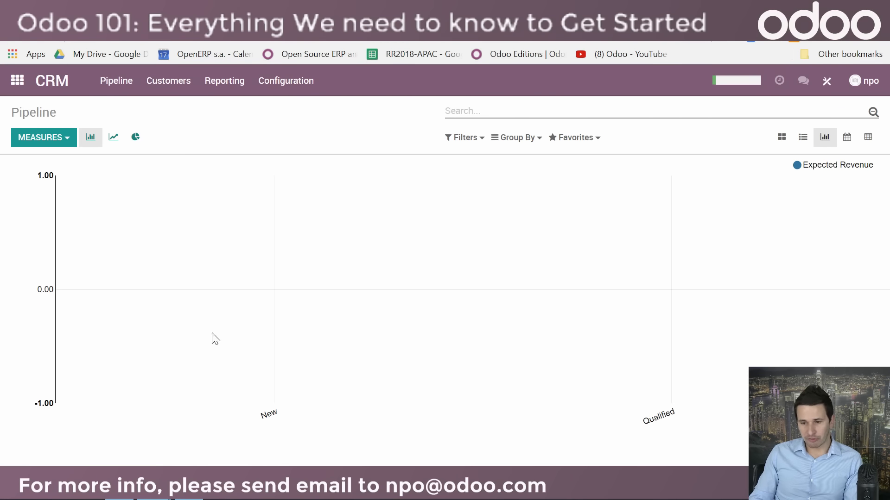
{"action": "left_click", "coordinate": [846, 137]}
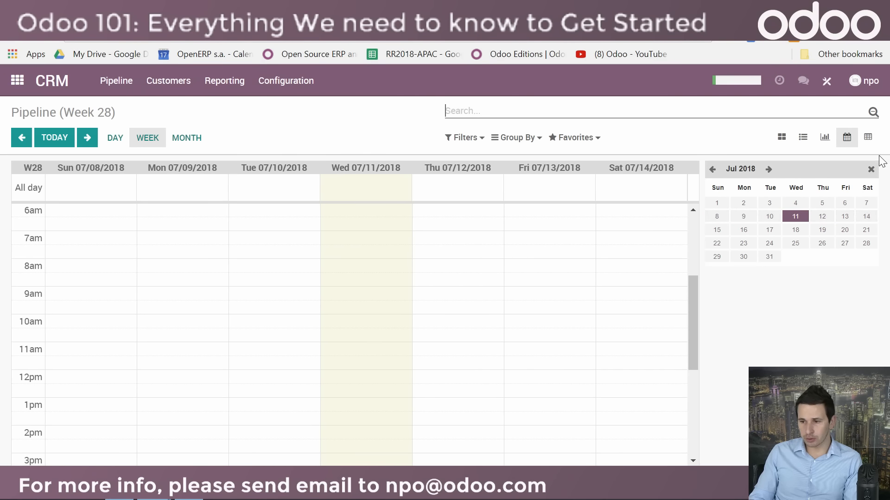
{"action": "left_click", "coordinate": [868, 137]}
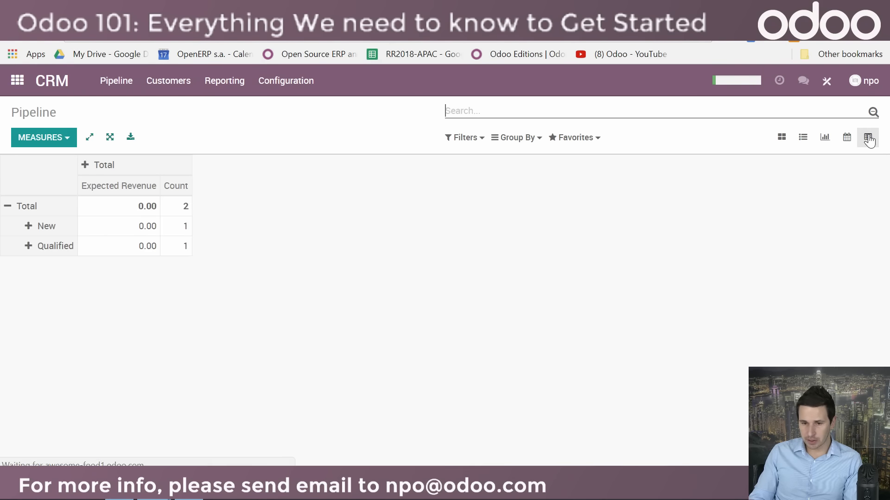
{"action": "left_click", "coordinate": [788, 137]}
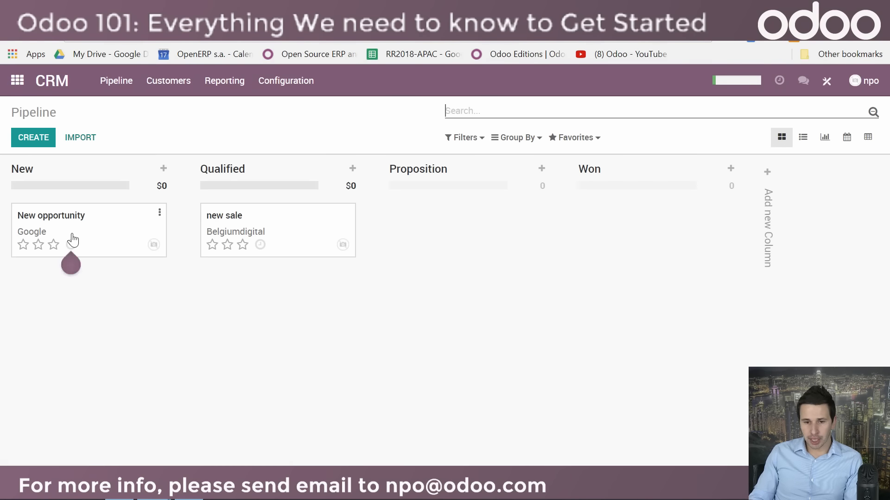
Step: Open the Google opportunity in the New stage and log the note "send this" with the supplier2 file attached
{"action": "left_click", "coordinate": [73, 241]}
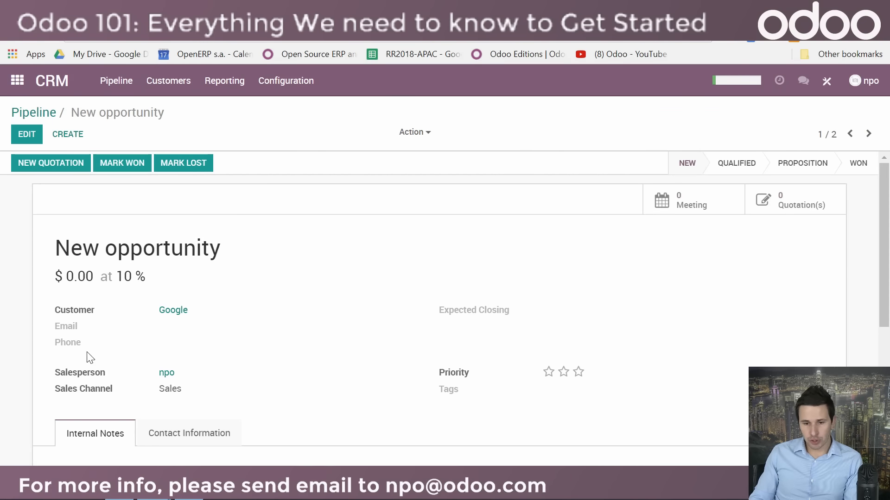
{"action": "scroll", "coordinate": [104, 330], "scroll_direction": "down", "scroll_amount": 2}
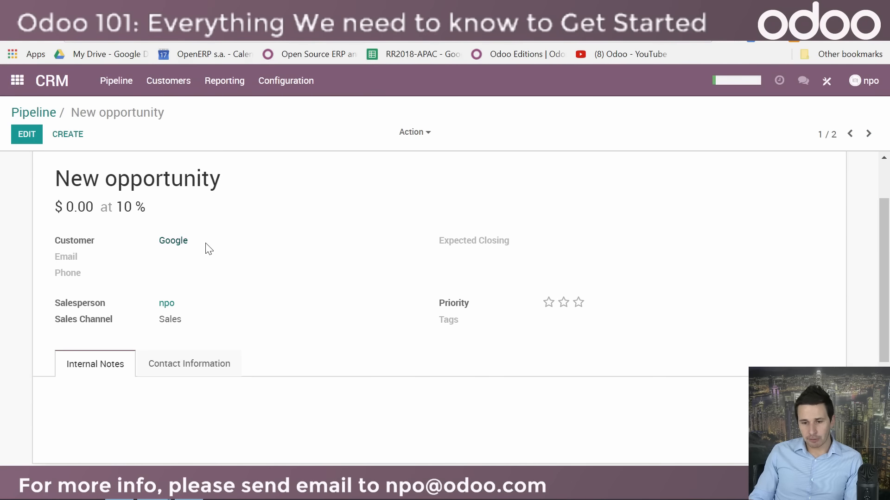
{"action": "scroll", "coordinate": [320, 332], "scroll_direction": "down", "scroll_amount": 4}
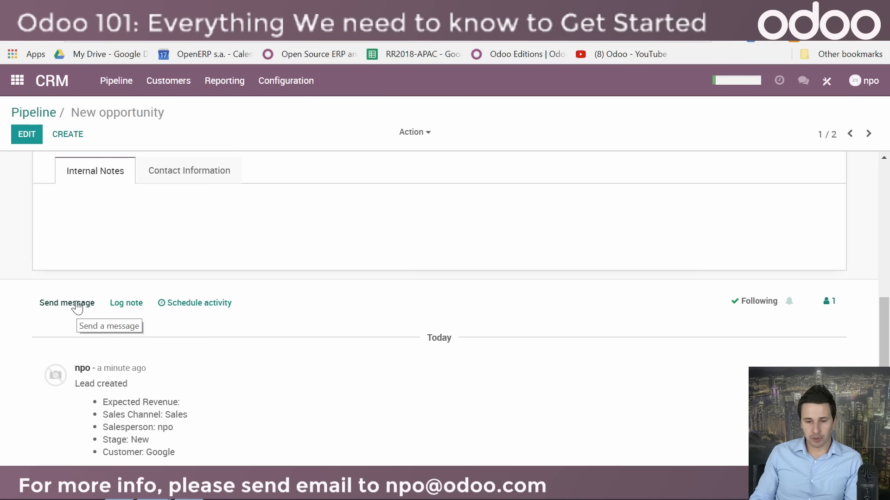
{"action": "left_click", "coordinate": [129, 305]}
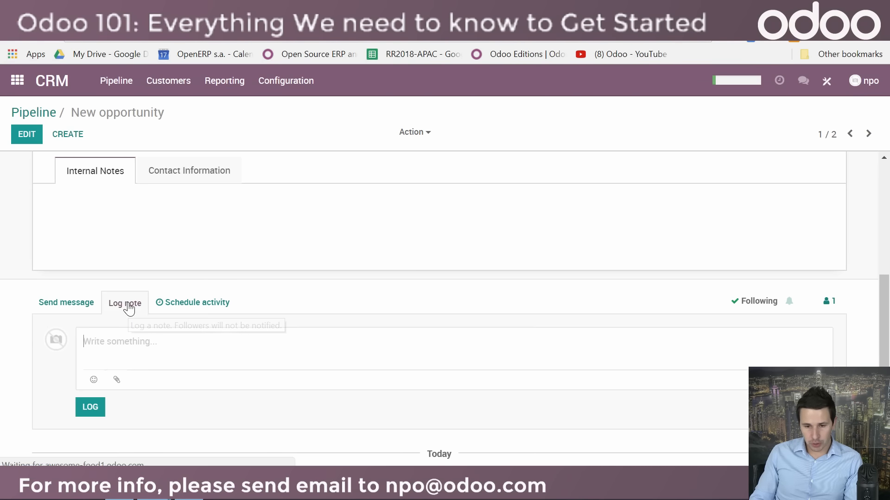
{"action": "left_click", "coordinate": [117, 380]}
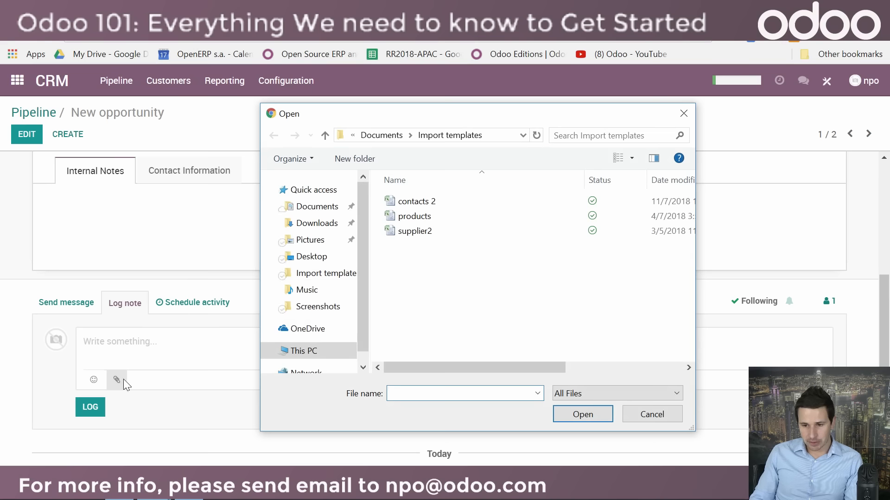
{"action": "double_click", "coordinate": [407, 231]}
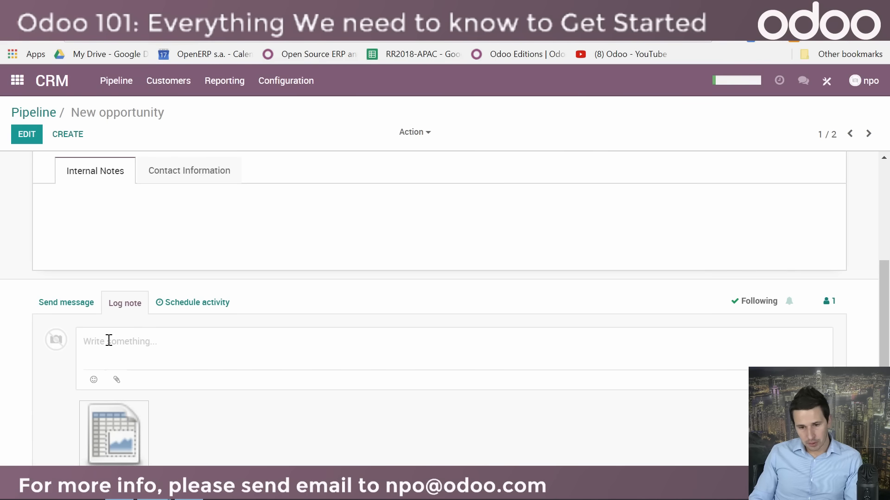
{"action": "type", "text": "send this"}
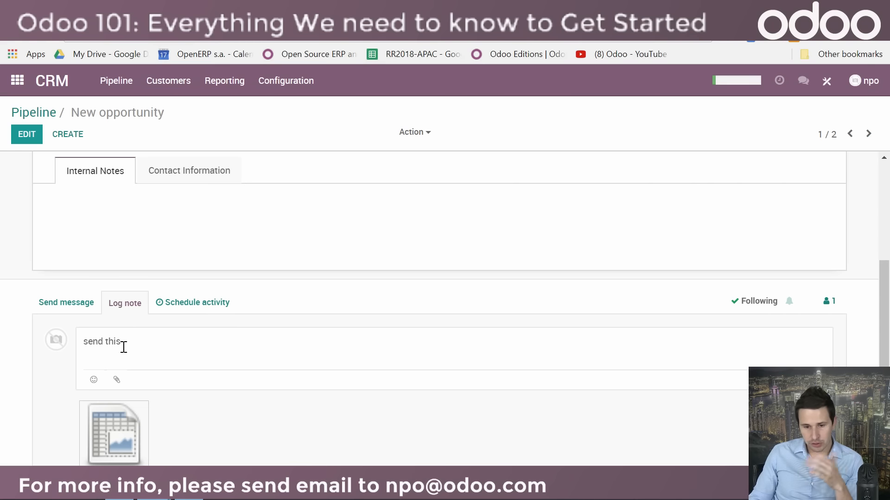
{"action": "scroll", "coordinate": [208, 407], "scroll_direction": "down", "scroll_amount": 4}
{"action": "left_click", "coordinate": [93, 304]}
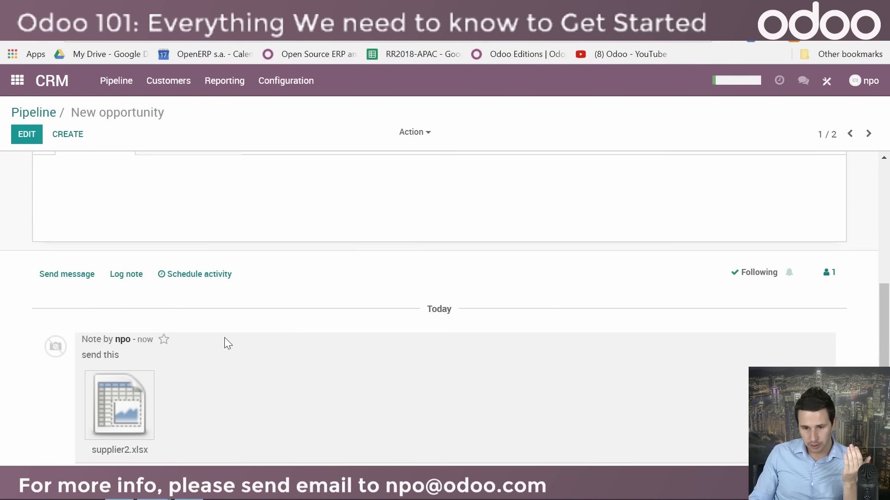
Step: Schedule a Call activity on the Google opportunity
{"action": "scroll", "coordinate": [227, 340], "scroll_direction": "up", "scroll_amount": 3}
{"action": "scroll", "coordinate": [260, 371], "scroll_direction": "down", "scroll_amount": 3}
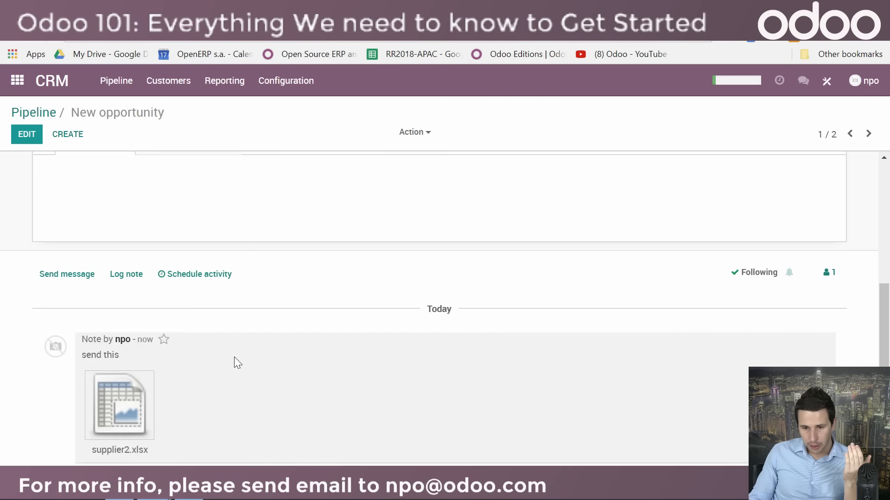
{"action": "left_click", "coordinate": [237, 269]}
{"action": "left_click", "coordinate": [274, 166]}
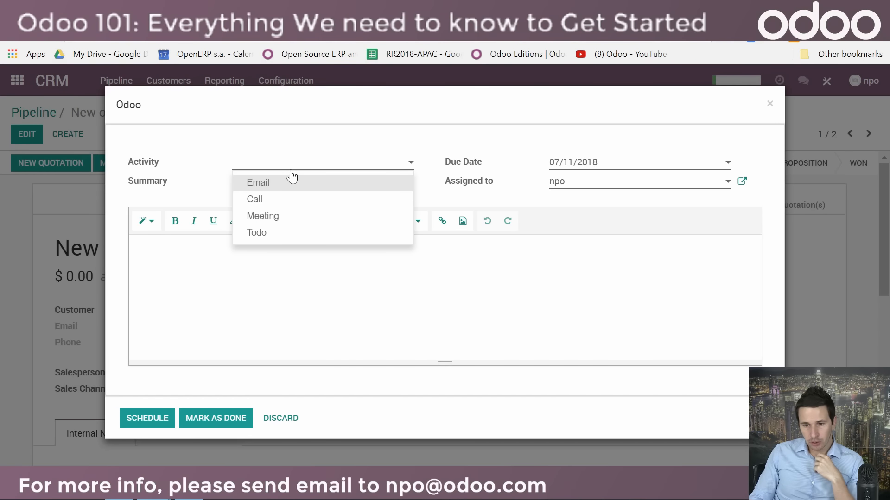
{"action": "left_click", "coordinate": [276, 200]}
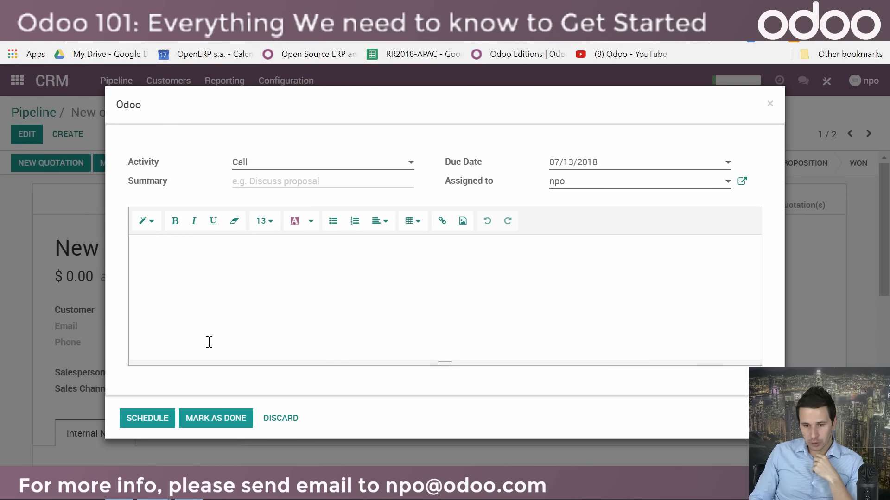
{"action": "left_click", "coordinate": [148, 419]}
{"action": "scroll", "coordinate": [208, 372], "scroll_direction": "down", "scroll_amount": 6}
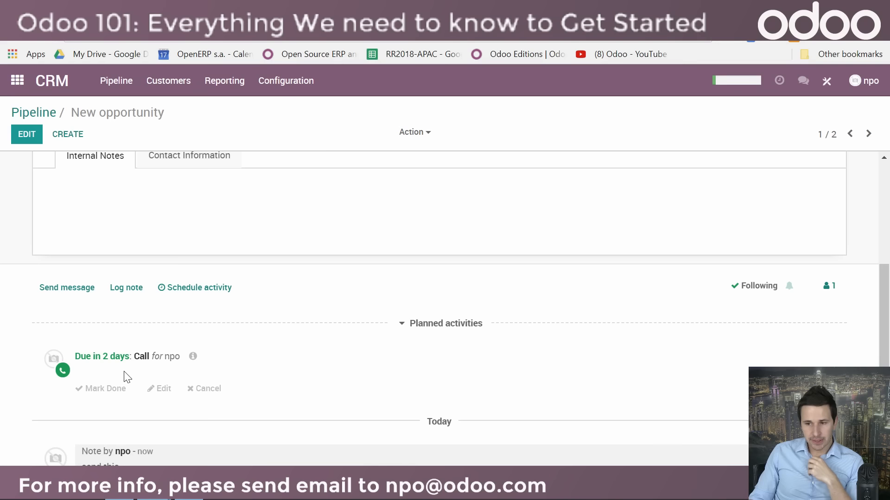
Step: List the future lead/opportunity activities, then open the Google opportunity and examine its details, planned activities and followers
{"action": "scroll", "coordinate": [106, 418], "scroll_direction": "up", "scroll_amount": 6}
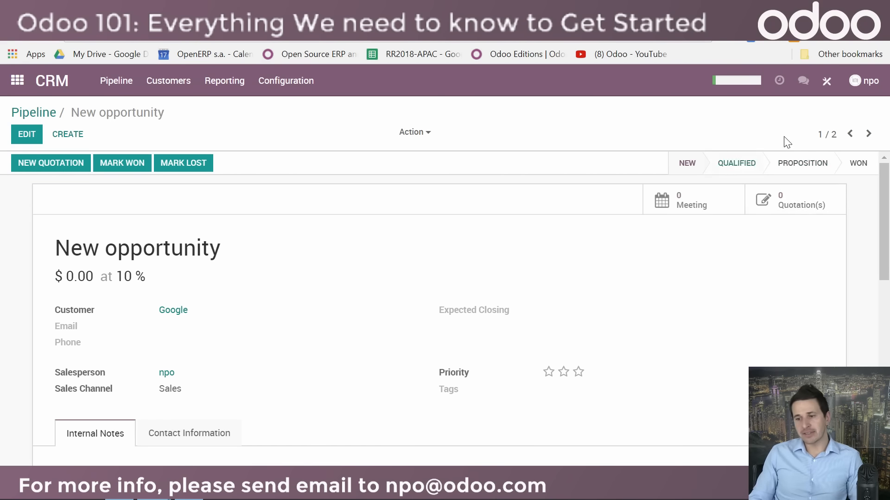
{"action": "left_click", "coordinate": [780, 84]}
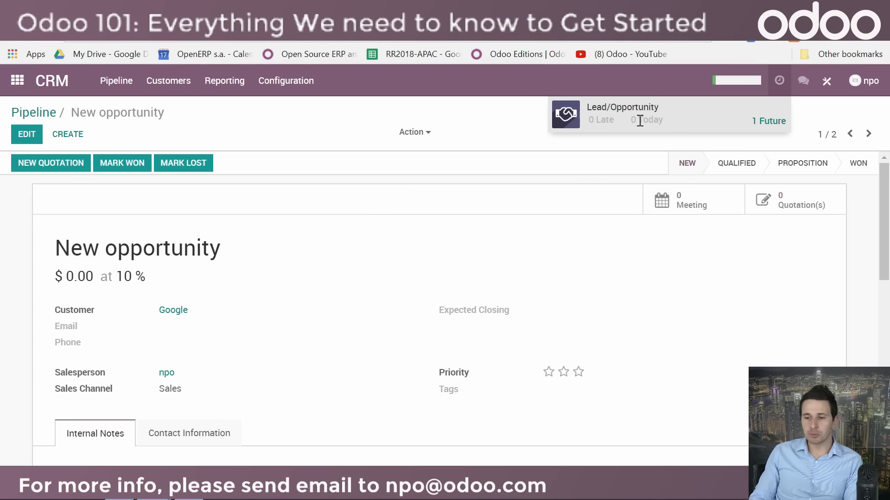
{"action": "left_click", "coordinate": [772, 123]}
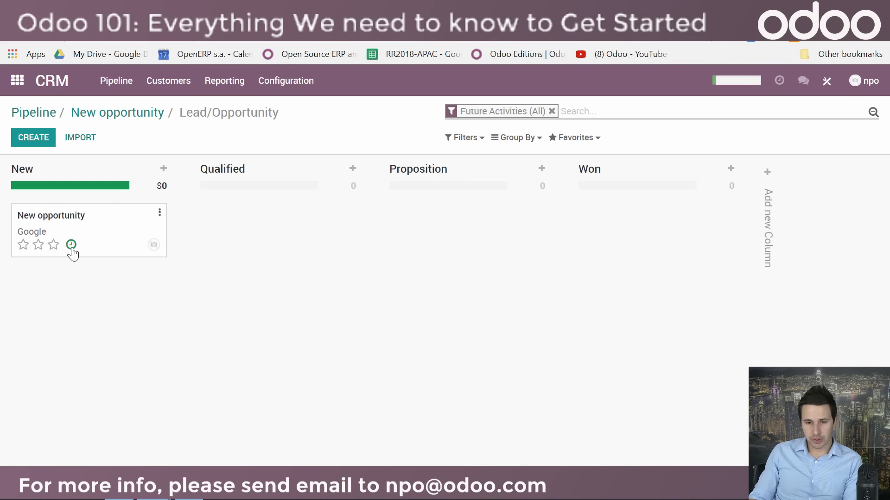
{"action": "left_click", "coordinate": [111, 222]}
{"action": "scroll", "coordinate": [365, 297], "scroll_direction": "down", "scroll_amount": 5}
{"action": "scroll", "coordinate": [364, 297], "scroll_direction": "up", "scroll_amount": 4}
{"action": "scroll", "coordinate": [364, 301], "scroll_direction": "up", "scroll_amount": 2}
{"action": "scroll", "coordinate": [363, 298], "scroll_direction": "down", "scroll_amount": 5}
{"action": "scroll", "coordinate": [570, 403], "scroll_direction": "up", "scroll_amount": 3}
{"action": "scroll", "coordinate": [569, 404], "scroll_direction": "up", "scroll_amount": 3}
{"action": "scroll", "coordinate": [566, 403], "scroll_direction": "down", "scroll_amount": 7}
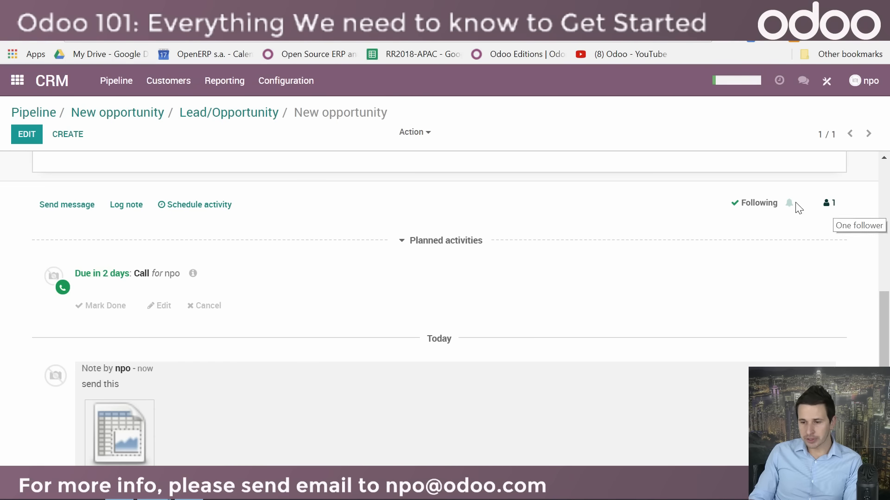
{"action": "scroll", "coordinate": [446, 326], "scroll_direction": "up", "scroll_amount": 7}
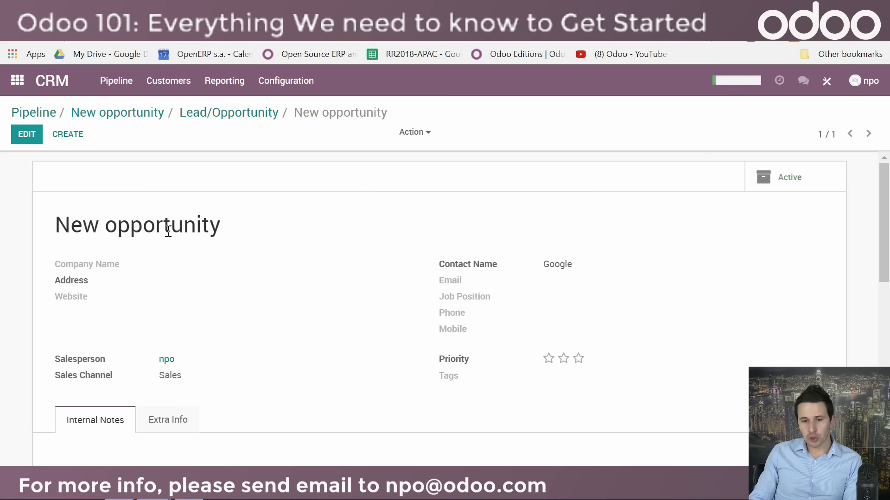
{"action": "scroll", "coordinate": [303, 278], "scroll_direction": "down", "scroll_amount": 5}
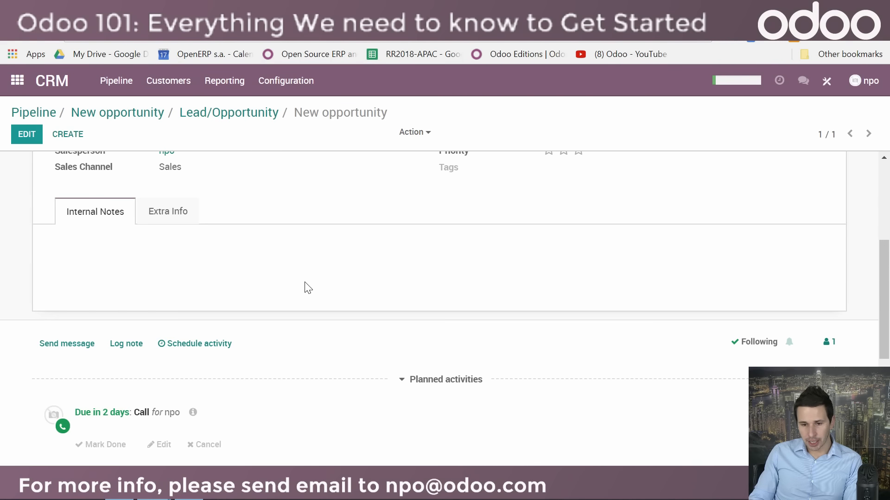
{"action": "scroll", "coordinate": [307, 287], "scroll_direction": "up", "scroll_amount": 5}
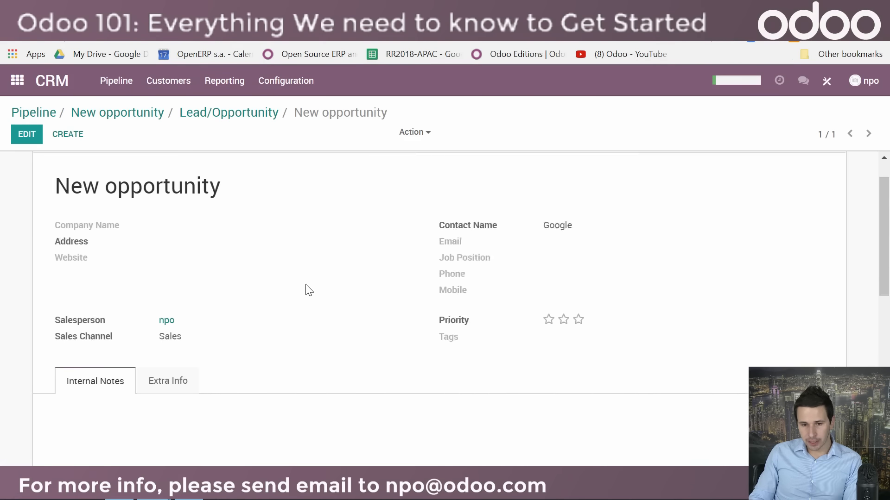
Step: Return to the CRM pipeline, reopen the Google opportunity and start a new quotation from it
{"action": "left_click", "coordinate": [16, 81]}
{"action": "left_click", "coordinate": [492, 239]}
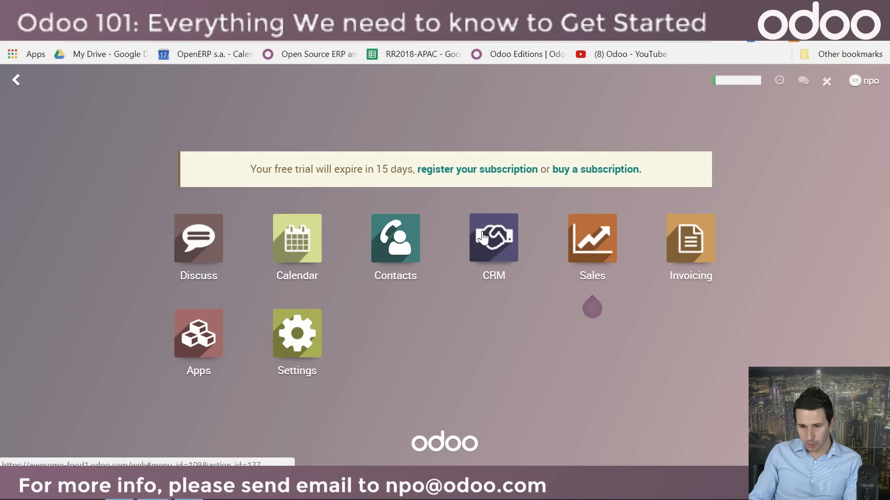
{"action": "left_click", "coordinate": [70, 234]}
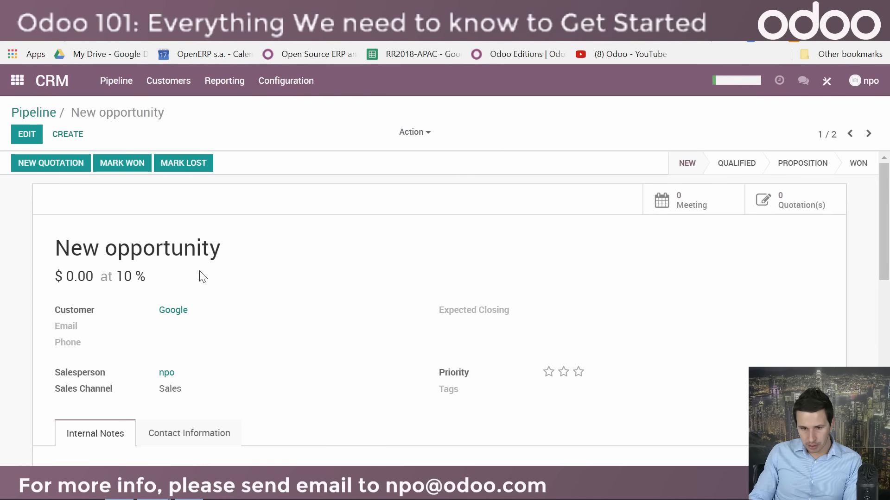
{"action": "scroll", "coordinate": [369, 413], "scroll_direction": "down", "scroll_amount": 3}
{"action": "scroll", "coordinate": [370, 415], "scroll_direction": "up", "scroll_amount": 3}
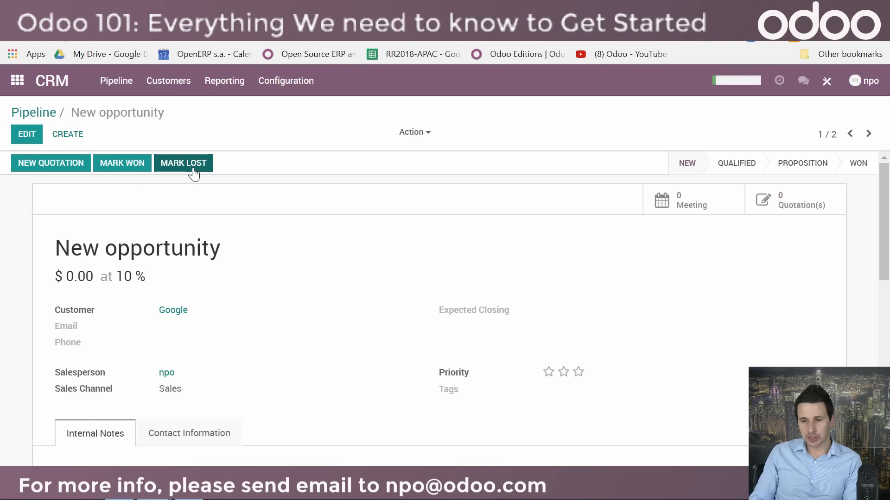
{"action": "left_click", "coordinate": [55, 163]}
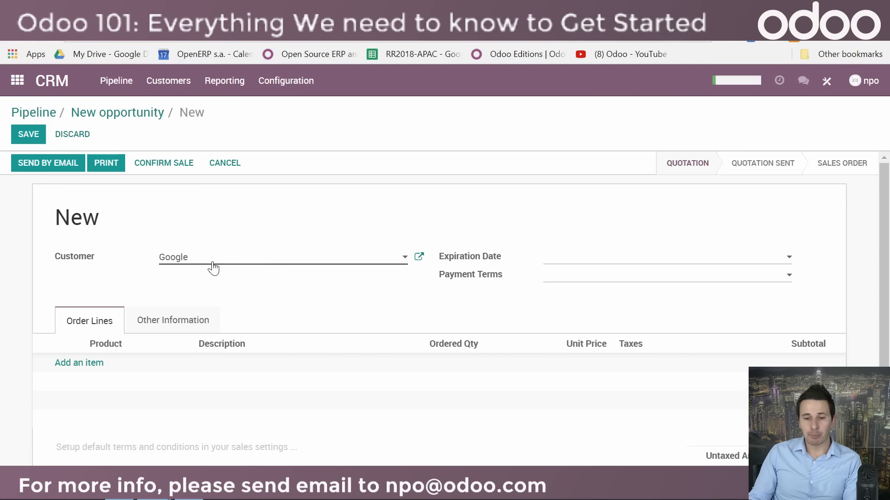
Step: Add an order line to the quotation with a newly created product named "Dev service"
{"action": "scroll", "coordinate": [256, 297], "scroll_direction": "down", "scroll_amount": 2}
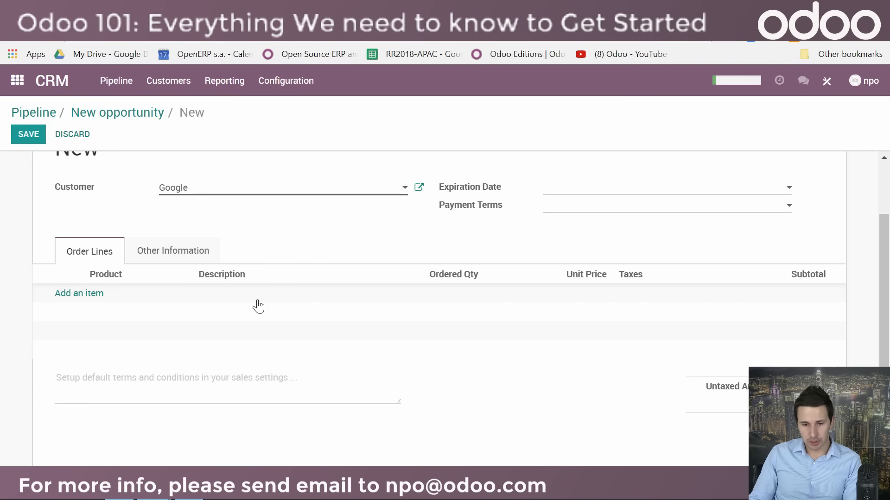
{"action": "left_click", "coordinate": [70, 294]}
{"action": "left_click", "coordinate": [87, 297]}
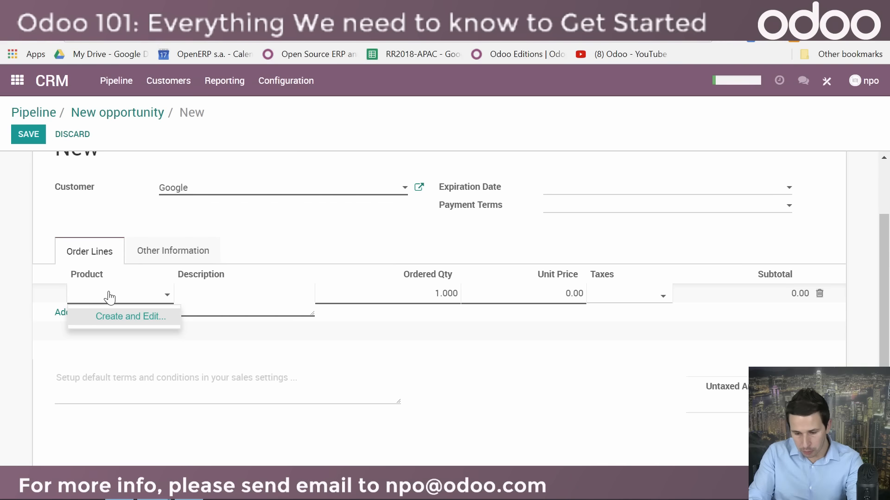
{"action": "type", "text": "D"}
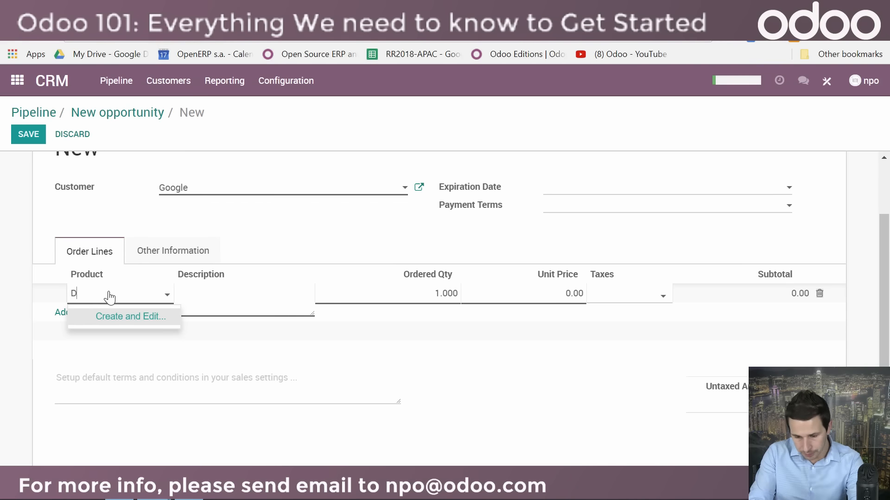
{"action": "type", "text": "ev service"}
{"action": "left_click", "coordinate": [139, 319]}
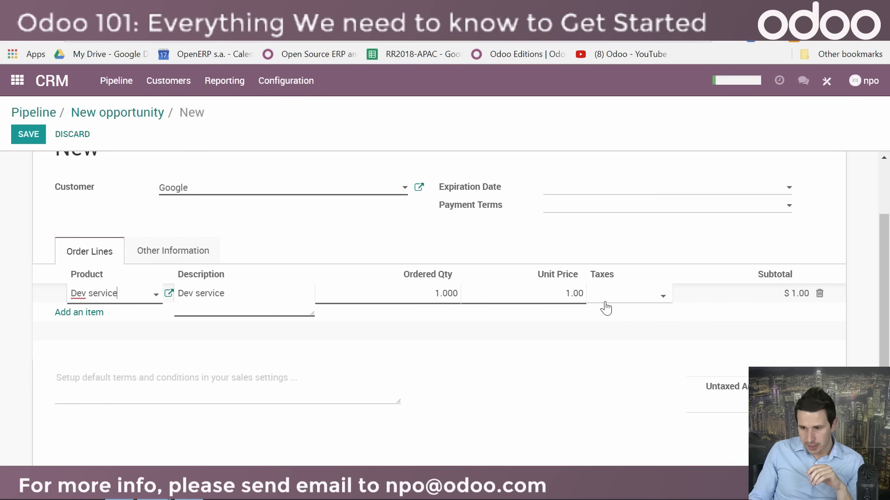
Step: Set the unit price of the Dev service line to 500 and save the quotation
{"action": "left_click_drag", "start_coordinate": [562, 293], "coordinate": [584, 302]}
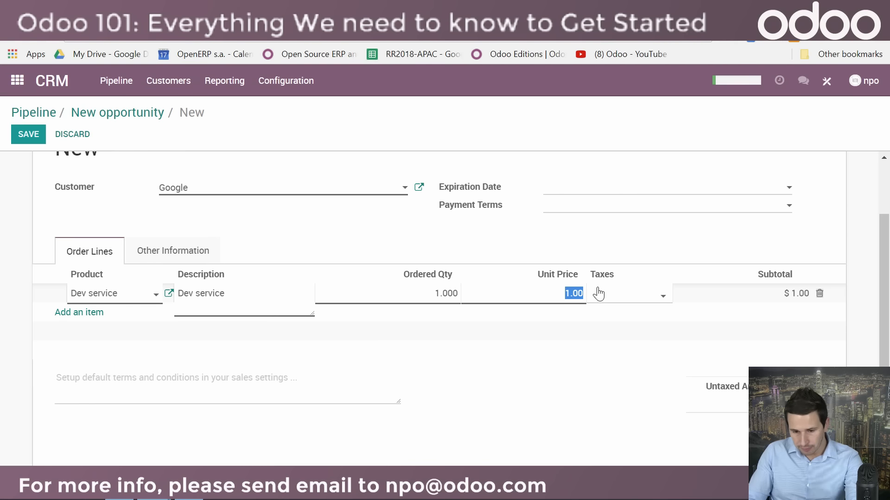
{"action": "type", "text": "50"}
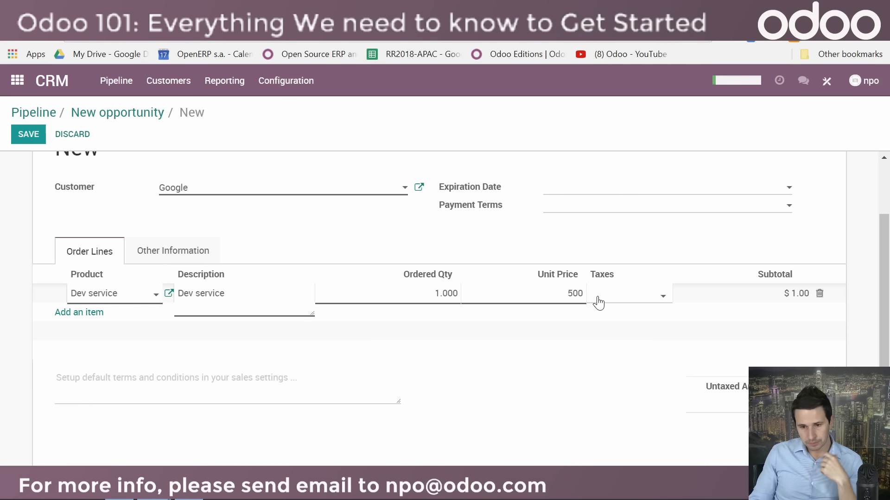
{"action": "left_click", "coordinate": [354, 238]}
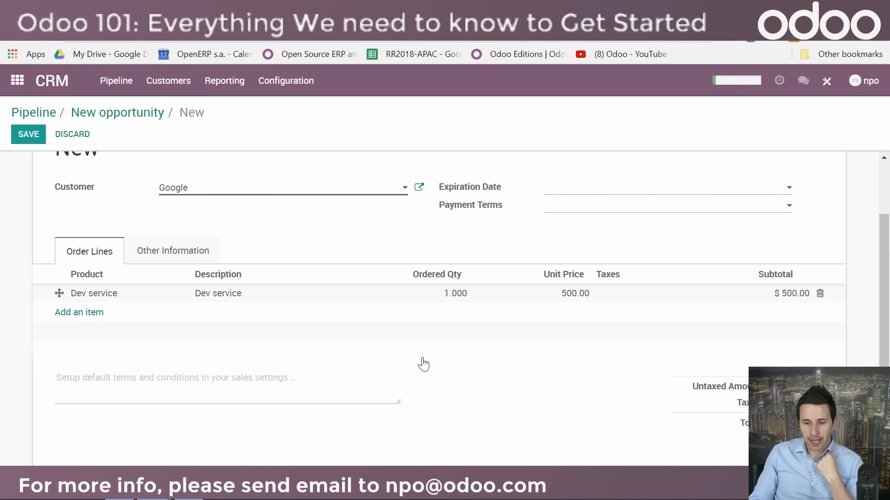
{"action": "scroll", "coordinate": [115, 268], "scroll_direction": "up", "scroll_amount": 3}
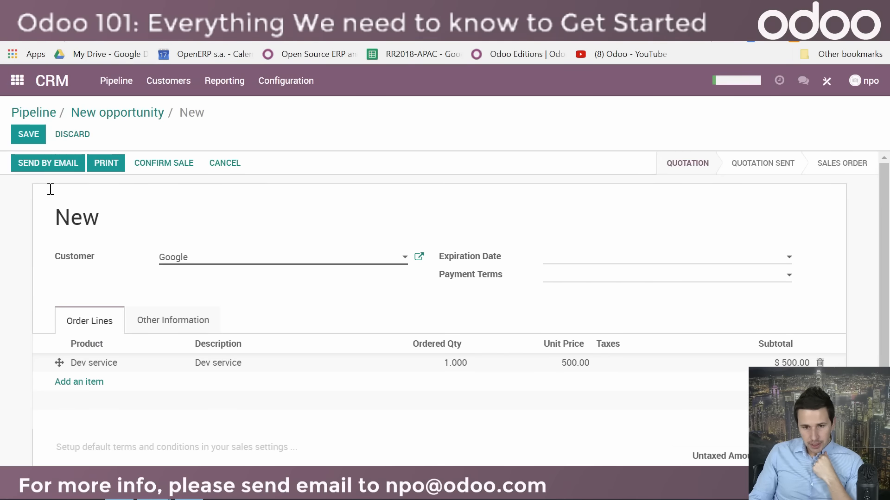
{"action": "left_click", "coordinate": [29, 134]}
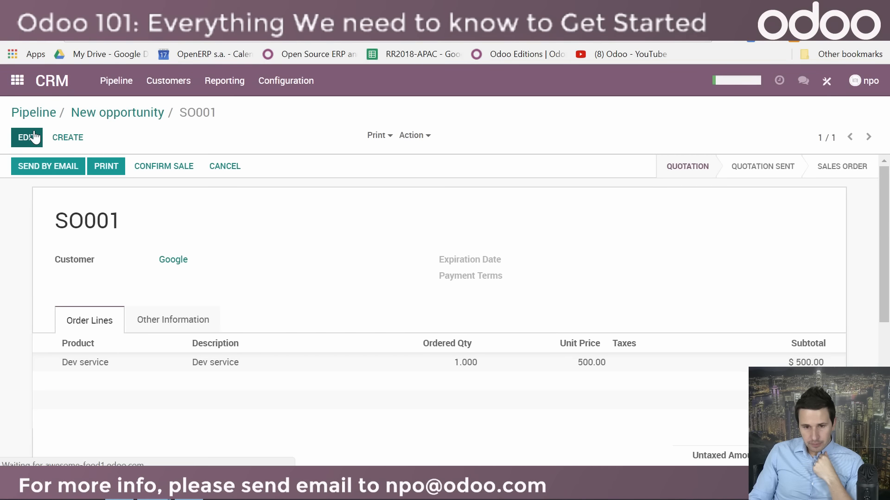
Step: Start sending the quotation by email and save the customer's email address in the requested contact details
{"action": "left_click", "coordinate": [49, 169]}
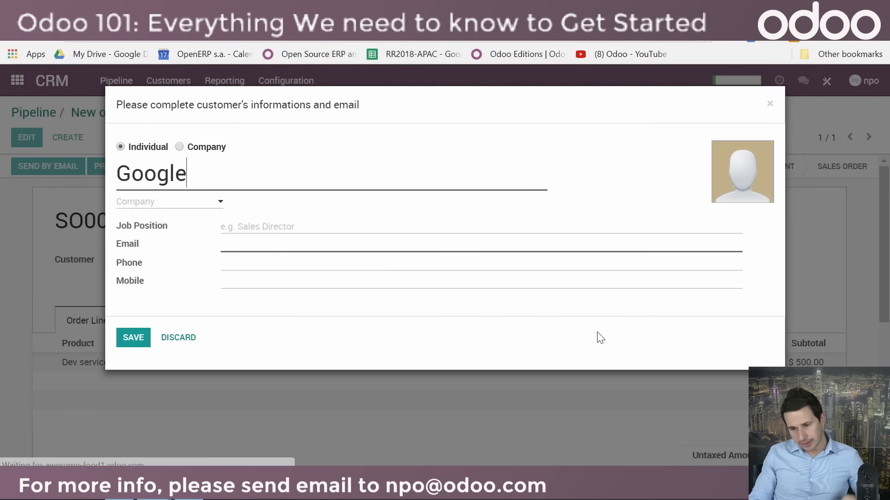
{"action": "left_click", "coordinate": [253, 244]}
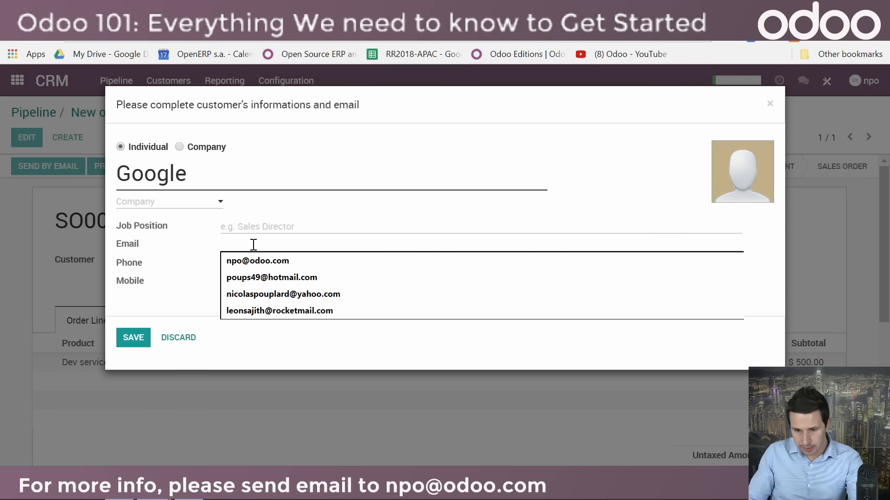
{"action": "left_click", "coordinate": [262, 260]}
{"action": "left_click", "coordinate": [133, 338]}
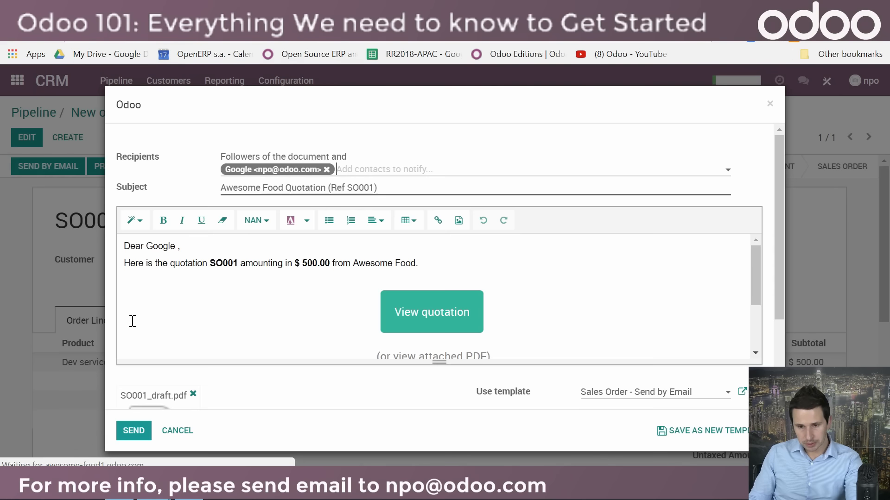
Step: Send the quotation email to the customer and confirm the quotation as a sale
{"action": "left_click", "coordinate": [137, 432]}
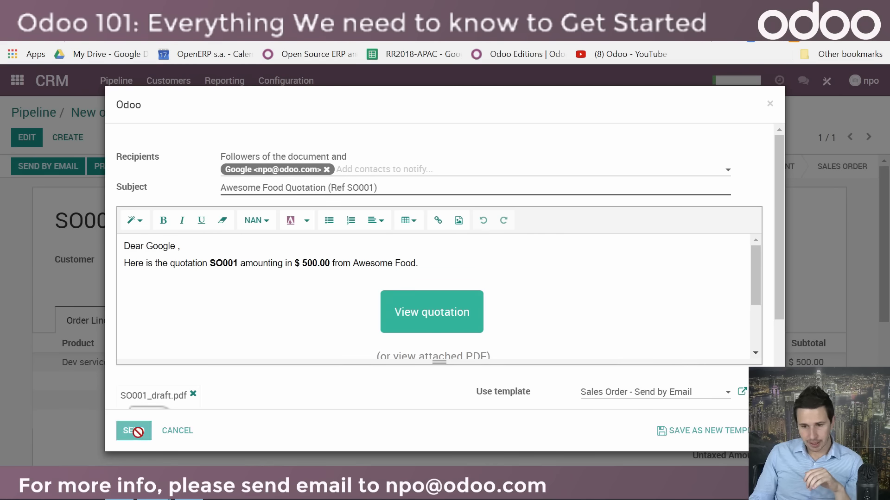
{"action": "scroll", "coordinate": [332, 394], "scroll_direction": "down", "scroll_amount": 10}
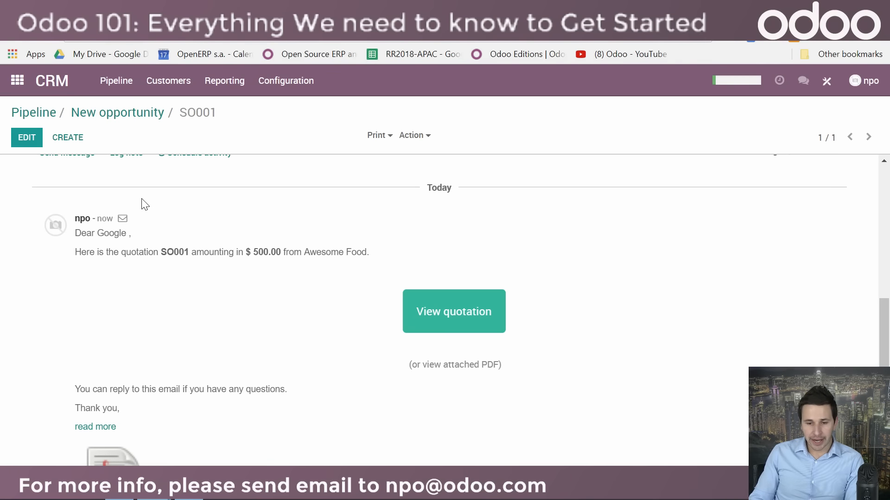
{"action": "scroll", "coordinate": [146, 278], "scroll_direction": "up", "scroll_amount": 3}
{"action": "scroll", "coordinate": [267, 422], "scroll_direction": "up", "scroll_amount": 6}
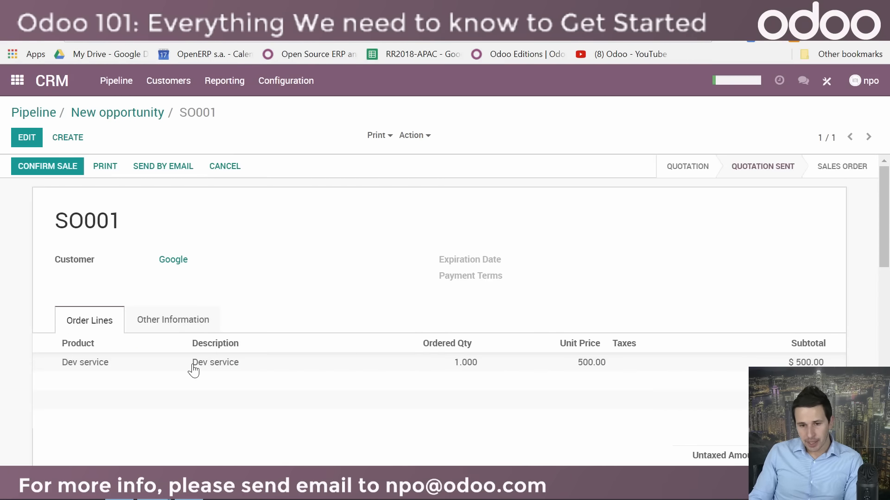
{"action": "left_click", "coordinate": [54, 173]}
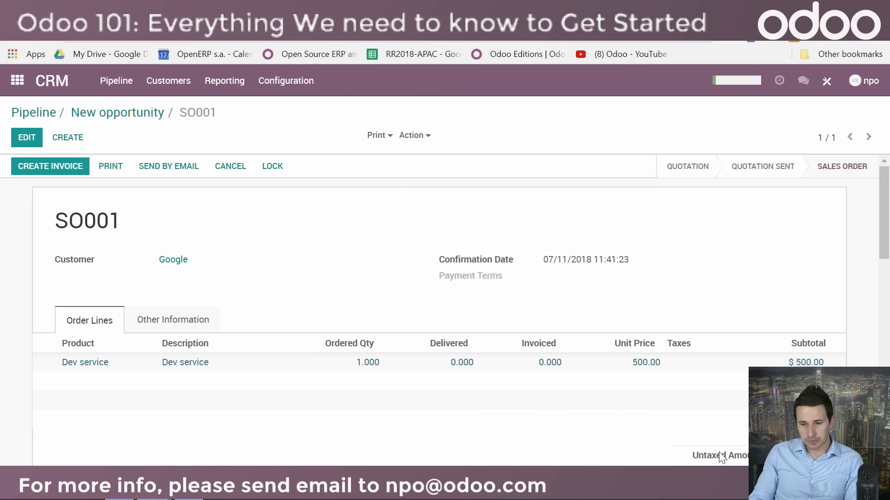
Step: Create and view an invoice for the order's invoiceable lines with down payments deducted, and validate it
{"action": "left_click", "coordinate": [61, 173]}
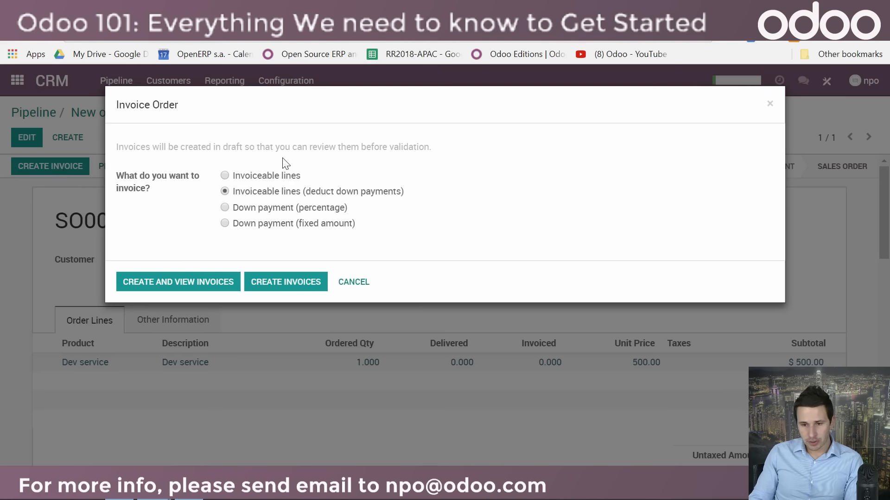
{"action": "left_click", "coordinate": [177, 281]}
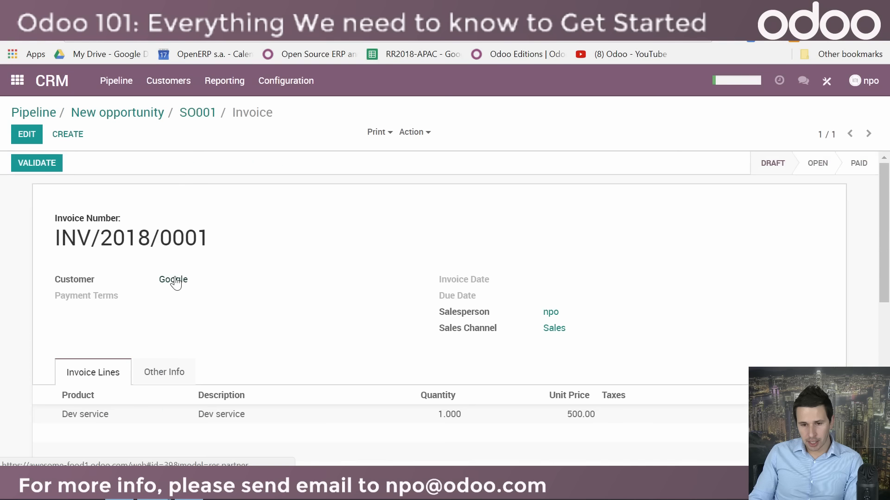
{"action": "left_click", "coordinate": [45, 169]}
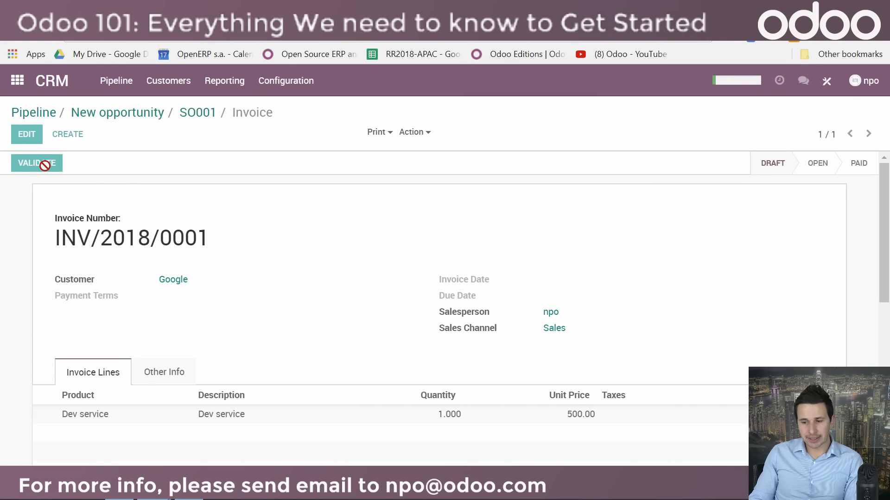
Step: Switch to the Sales app and view Google's sales order
{"action": "left_click", "coordinate": [16, 82]}
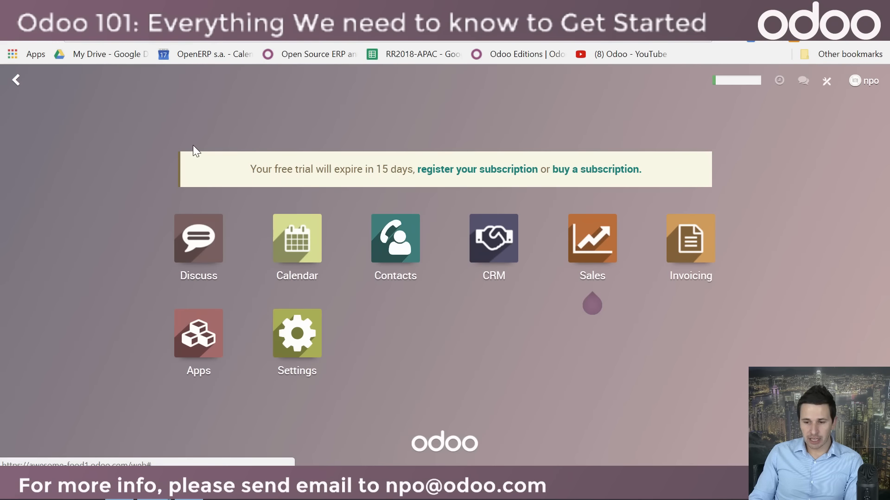
{"action": "left_click", "coordinate": [601, 259]}
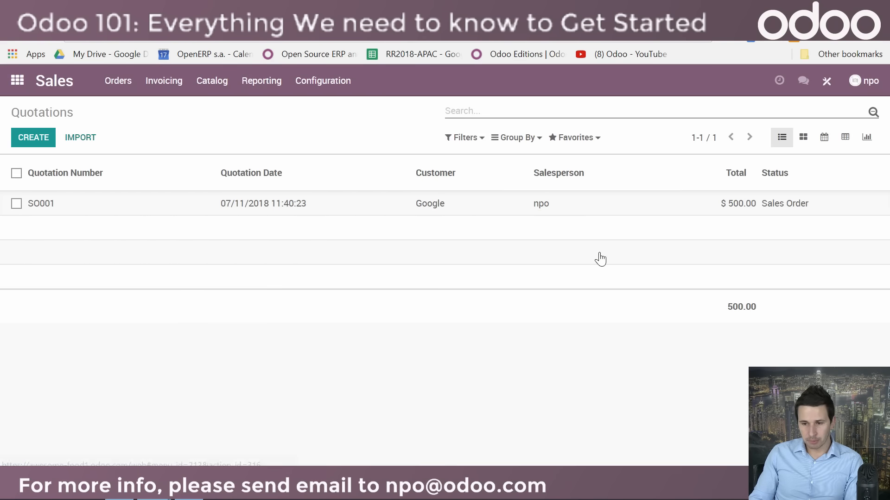
{"action": "left_click", "coordinate": [63, 209]}
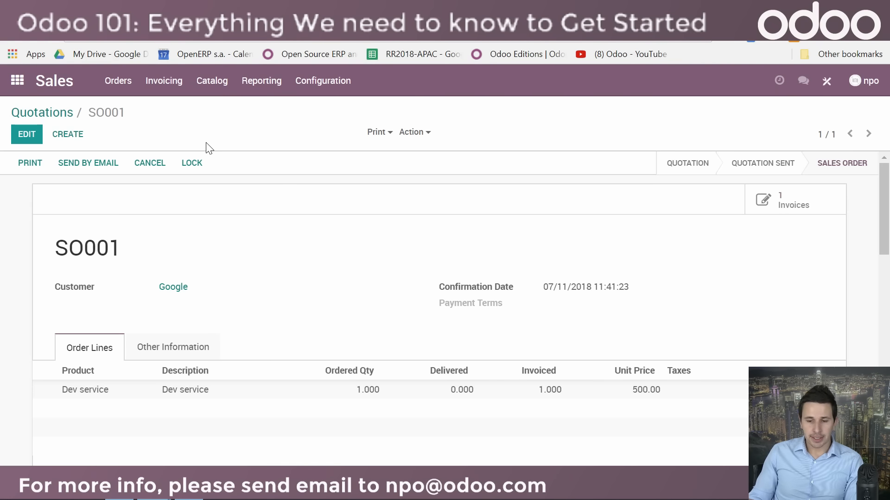
Step: Examine the Google invoice's lines, totals and other info in the Invoicing app, and return to the app overview
{"action": "left_click", "coordinate": [17, 81]}
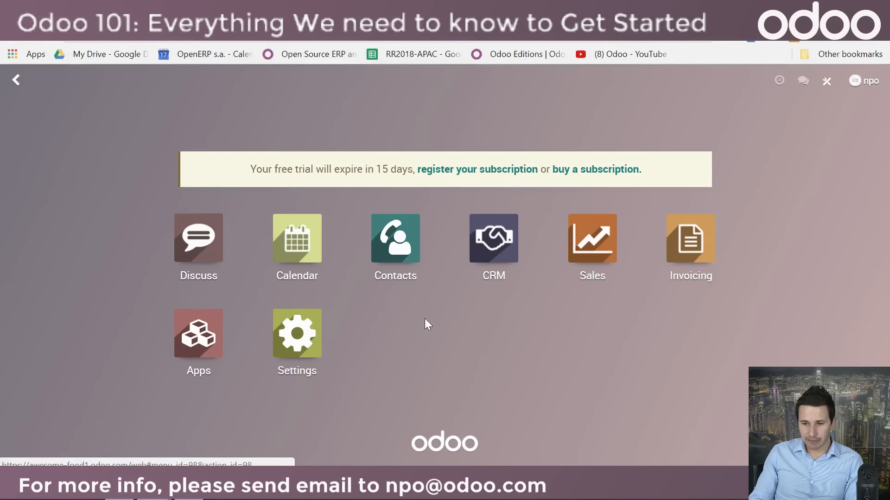
{"action": "left_click", "coordinate": [697, 268]}
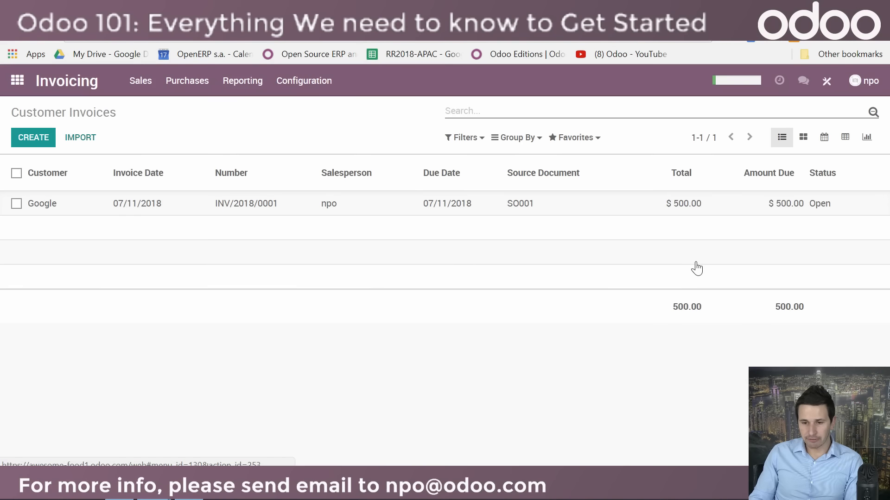
{"action": "left_click", "coordinate": [142, 215]}
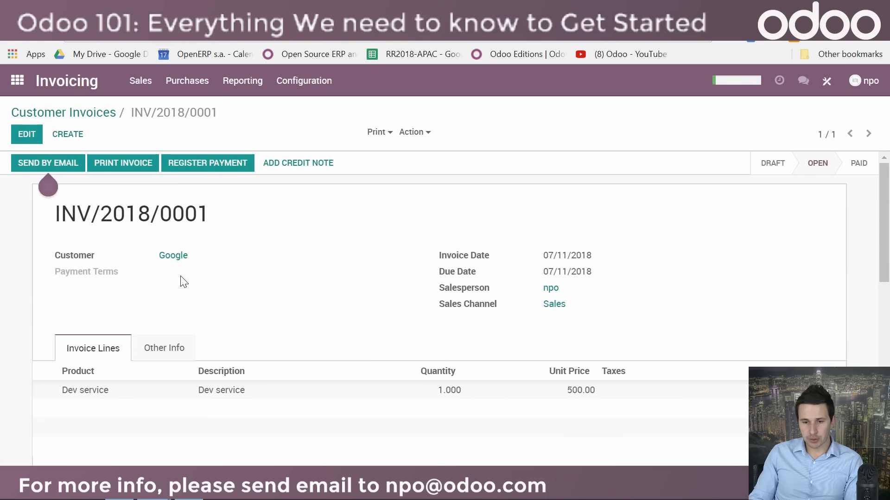
{"action": "scroll", "coordinate": [388, 336], "scroll_direction": "down", "scroll_amount": 5}
{"action": "scroll", "coordinate": [369, 335], "scroll_direction": "up", "scroll_amount": 2}
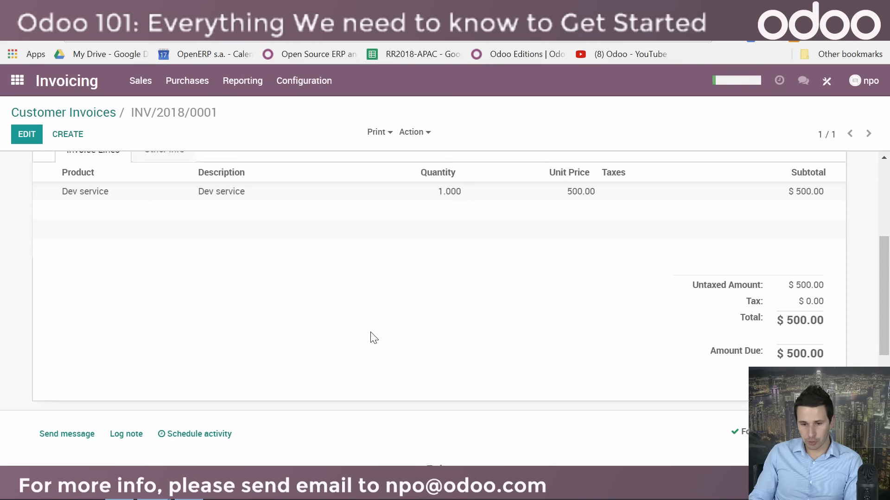
{"action": "left_click", "coordinate": [160, 218]}
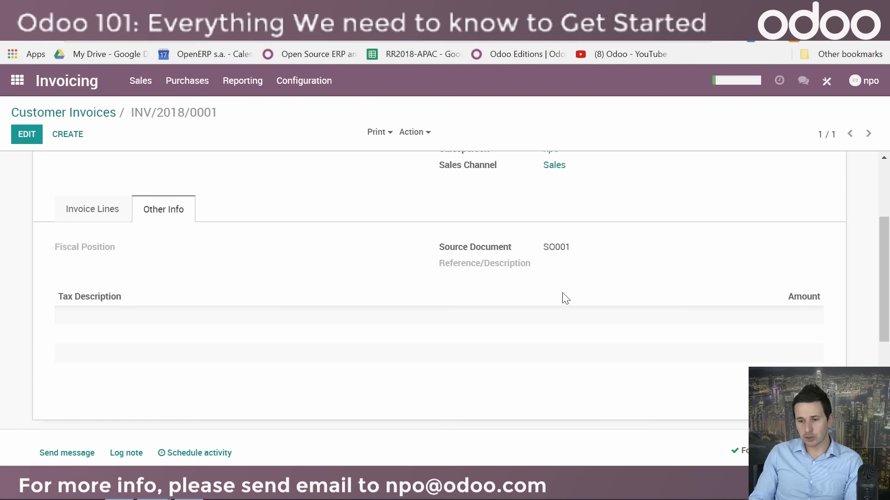
{"action": "scroll", "coordinate": [562, 300], "scroll_direction": "up", "scroll_amount": 3}
{"action": "left_click", "coordinate": [17, 81]}
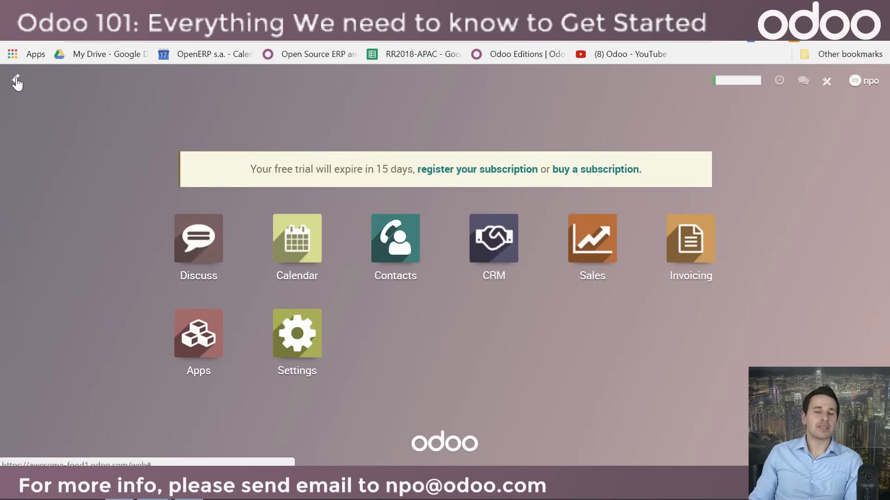
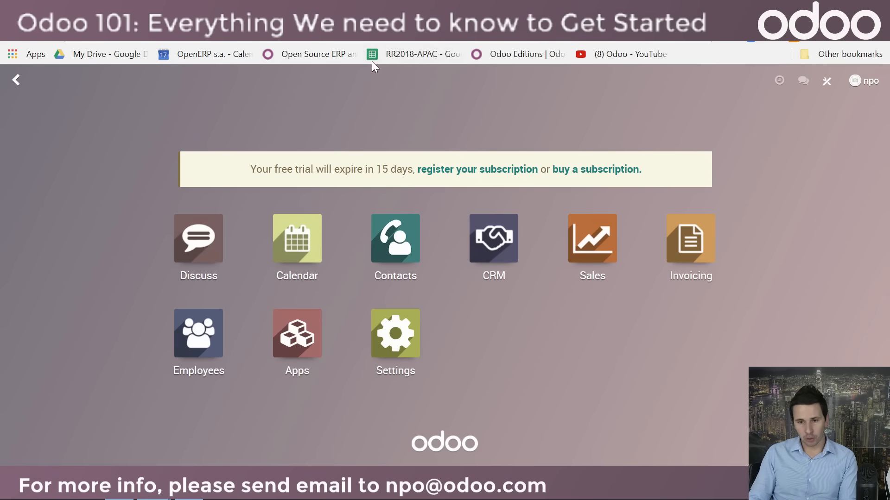
Step: Open the Odoo website in a new browser tab, view its list of apps and go to the Download page
{"action": "key", "text": "ctrl+t"}
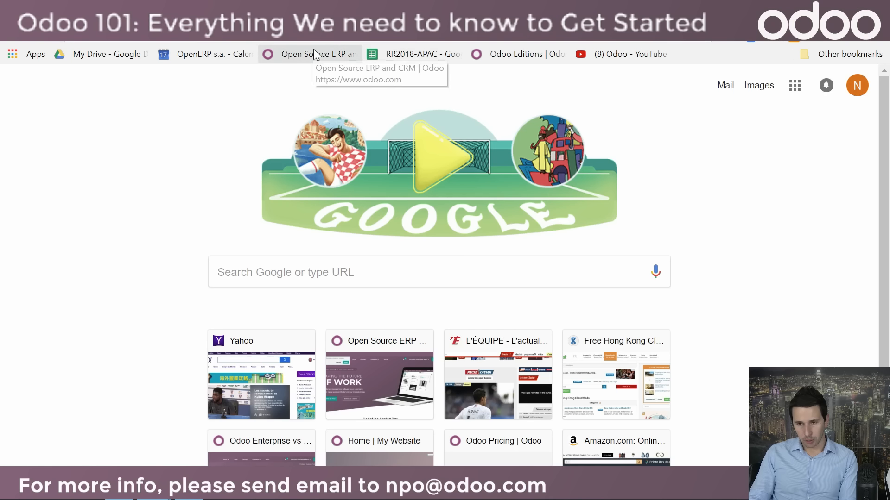
{"action": "left_click", "coordinate": [311, 50]}
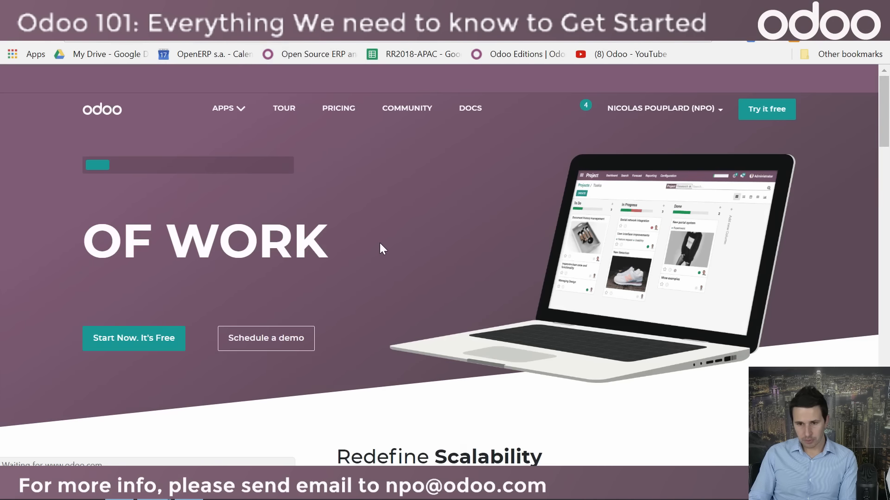
{"action": "left_click", "coordinate": [236, 112]}
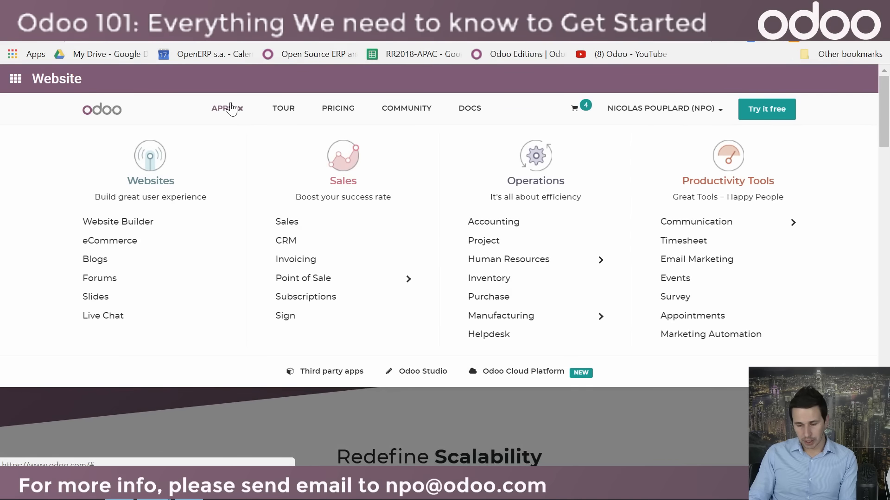
{"action": "scroll", "coordinate": [146, 440], "scroll_direction": "down", "scroll_amount": 20}
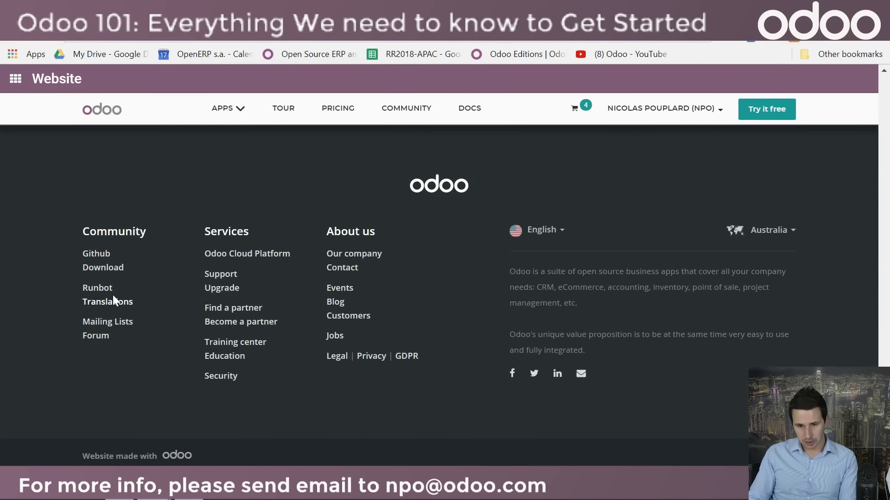
{"action": "left_click", "coordinate": [114, 272]}
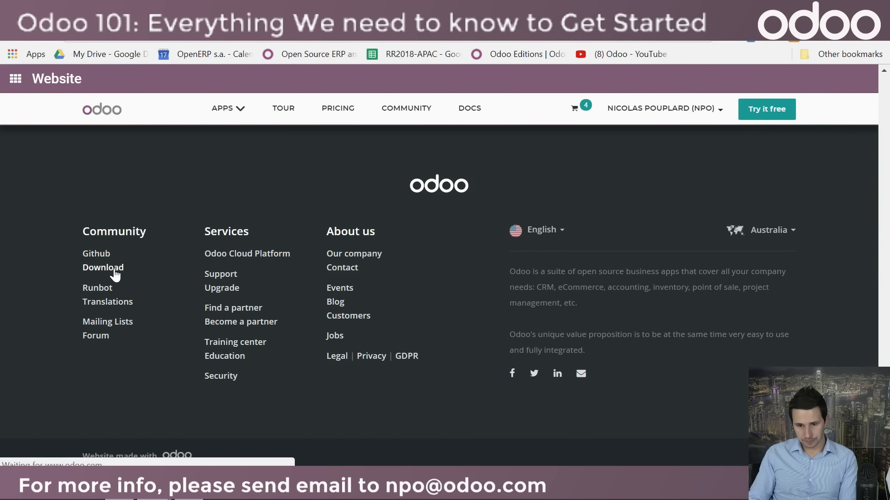
Step: Examine the Community and Enterprise downloads for Odoo 11.0 and 10.0, and leave the Download page
{"action": "scroll", "coordinate": [165, 304], "scroll_direction": "down", "scroll_amount": 5}
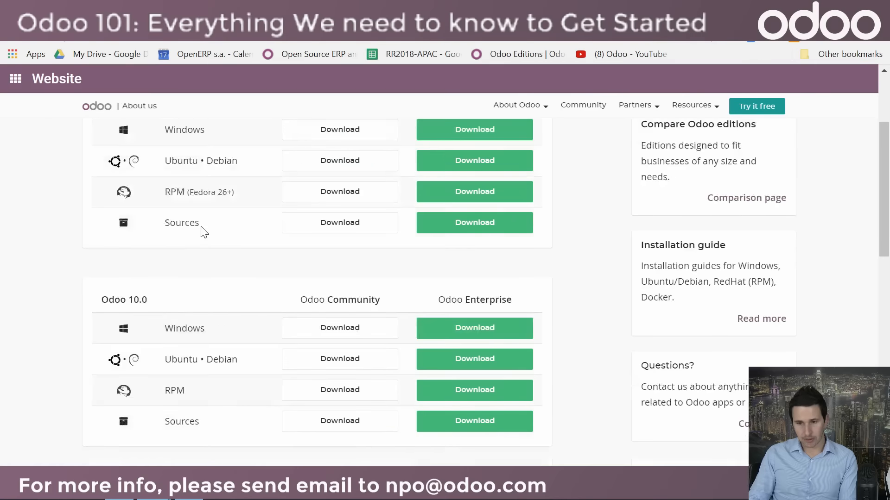
{"action": "scroll", "coordinate": [199, 239], "scroll_direction": "up", "scroll_amount": 5}
{"action": "scroll", "coordinate": [204, 338], "scroll_direction": "down", "scroll_amount": 2}
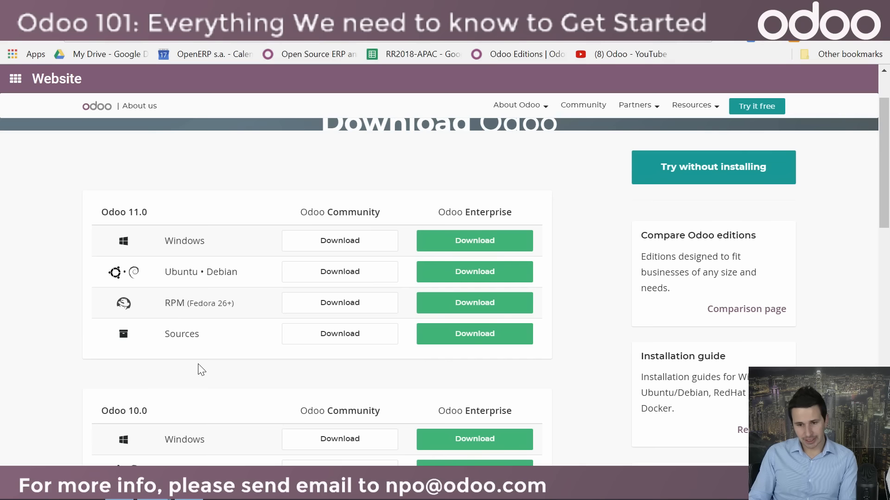
{"action": "scroll", "coordinate": [196, 362], "scroll_direction": "up", "scroll_amount": 3}
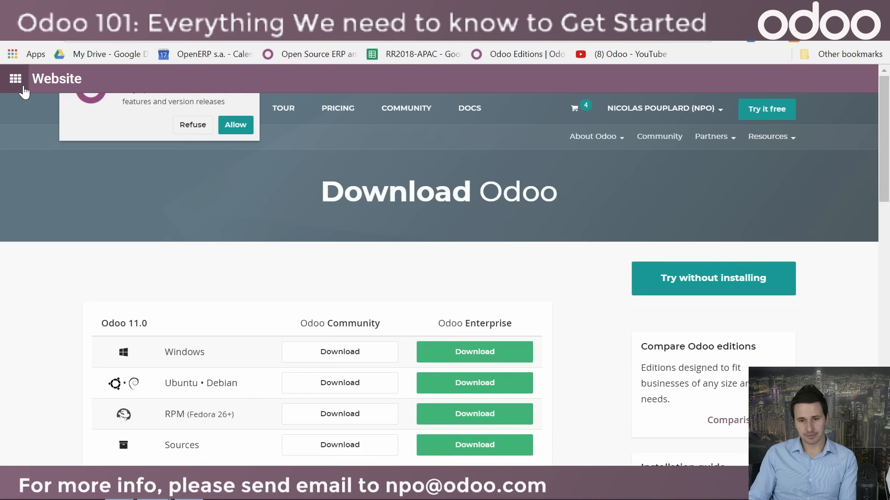
{"action": "left_click", "coordinate": [17, 80]}
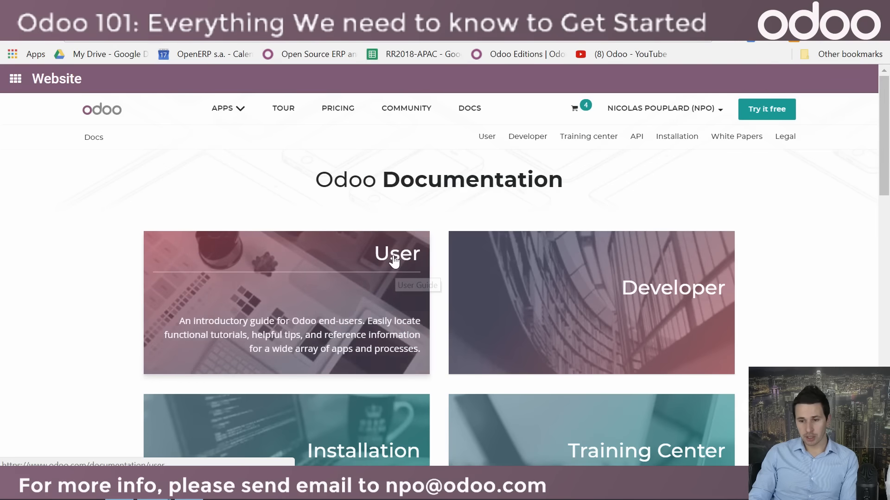
Step: Open the Accounting section of the Odoo user documentation and look through its list of topics
{"action": "left_click", "coordinate": [394, 261]}
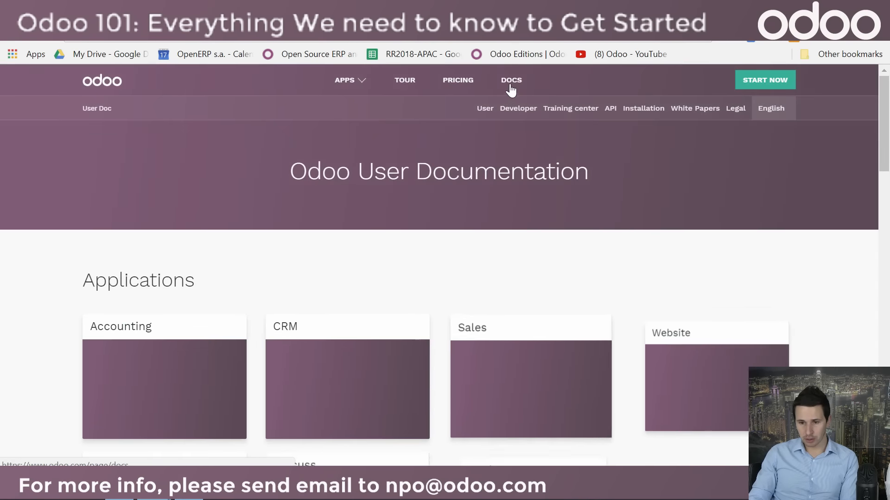
{"action": "left_click", "coordinate": [168, 370]}
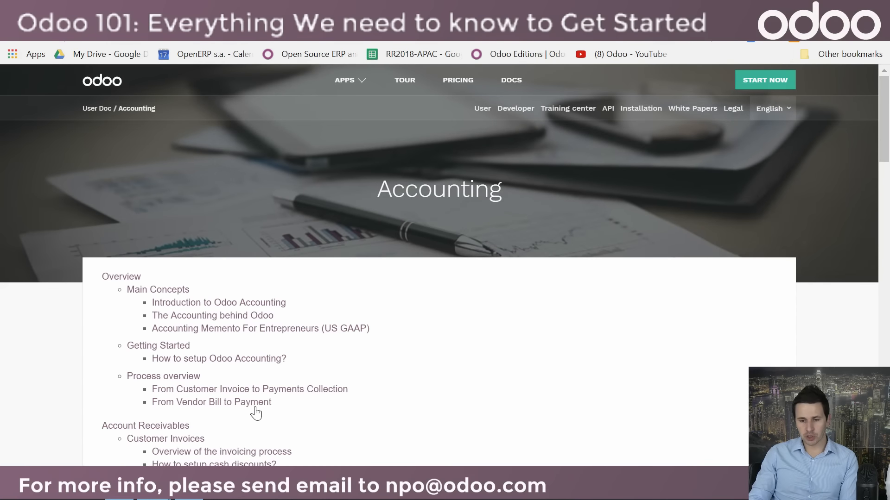
{"action": "scroll", "coordinate": [256, 413], "scroll_direction": "down", "scroll_amount": 3}
{"action": "scroll", "coordinate": [250, 417], "scroll_direction": "down", "scroll_amount": 3}
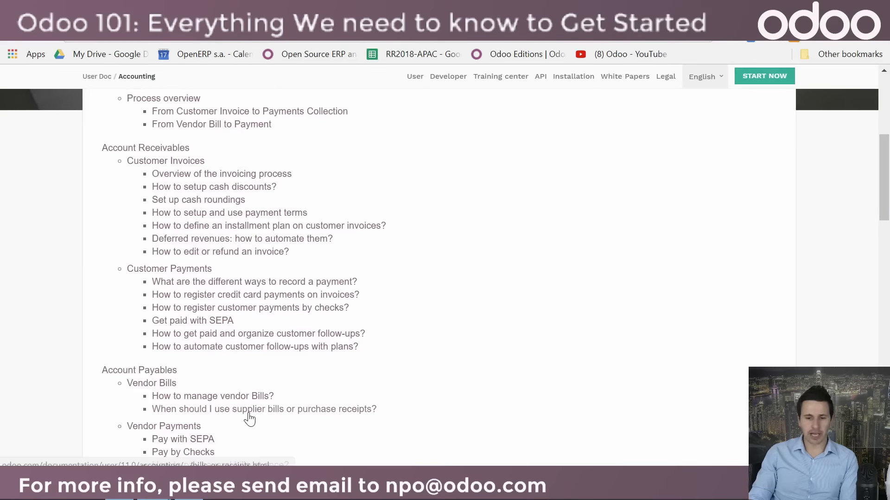
{"action": "scroll", "coordinate": [249, 419], "scroll_direction": "down", "scroll_amount": 5}
{"action": "scroll", "coordinate": [238, 408], "scroll_direction": "up", "scroll_amount": 8}
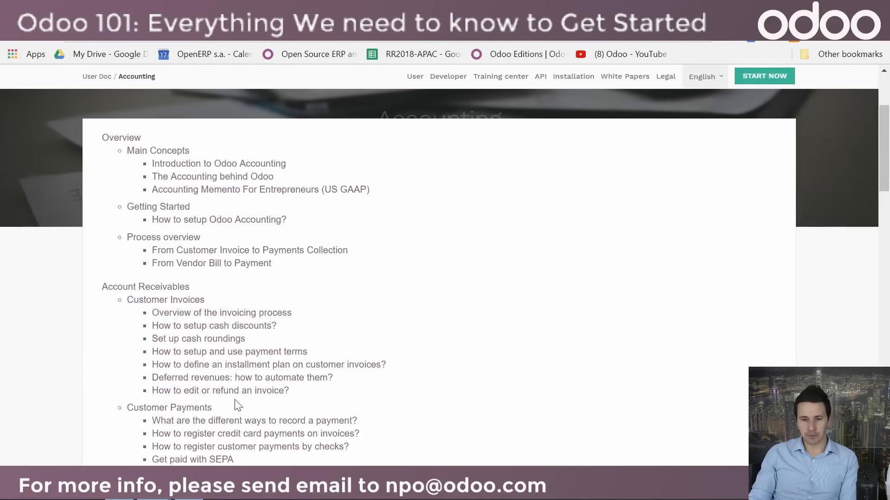
{"action": "scroll", "coordinate": [210, 346], "scroll_direction": "up", "scroll_amount": 3}
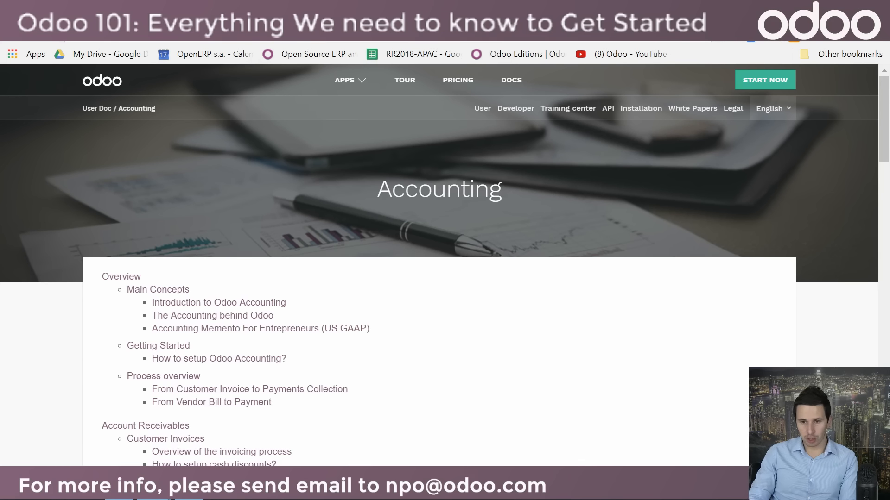
{"action": "scroll", "coordinate": [363, 272], "scroll_direction": "down", "scroll_amount": 15}
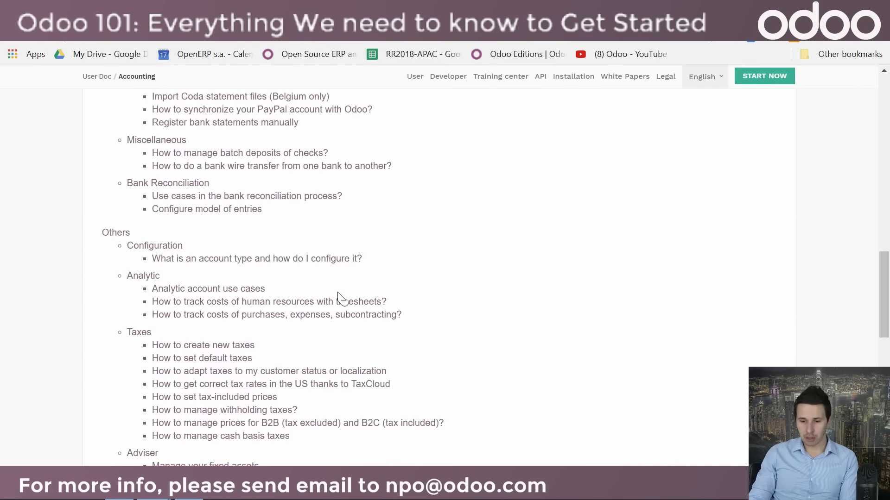
{"action": "scroll", "coordinate": [342, 294], "scroll_direction": "down", "scroll_amount": 10}
{"action": "scroll", "coordinate": [333, 297], "scroll_direction": "up", "scroll_amount": 20}
{"action": "scroll", "coordinate": [317, 296], "scroll_direction": "up", "scroll_amount": 2}
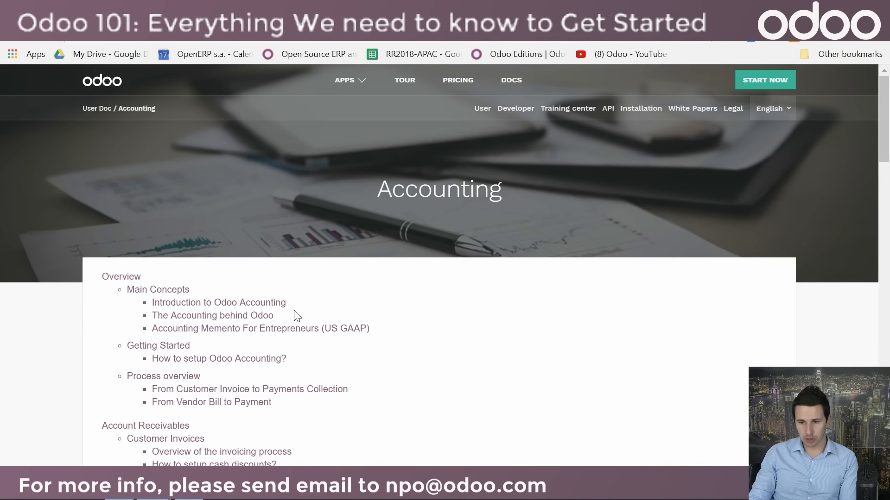
{"action": "scroll", "coordinate": [313, 290], "scroll_direction": "down", "scroll_amount": 15}
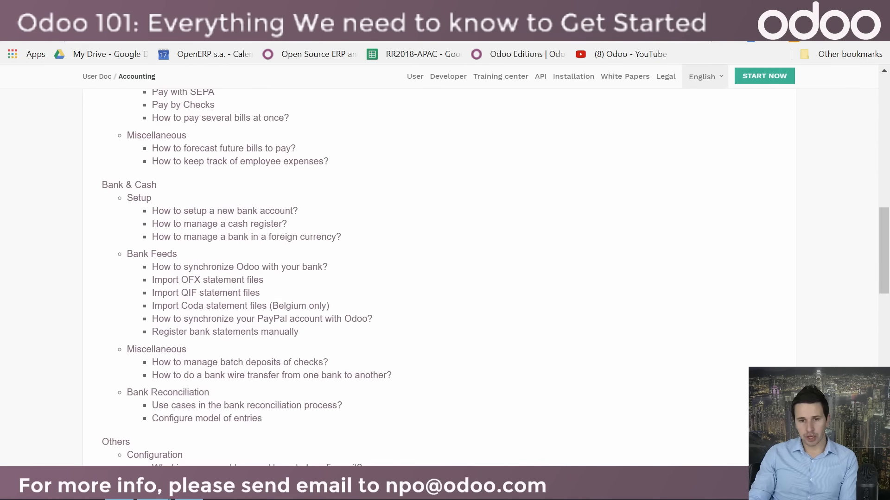
Step: Return to the user documentation overview and look through its application and practical information sections
{"action": "left_click", "coordinate": [17, 37]}
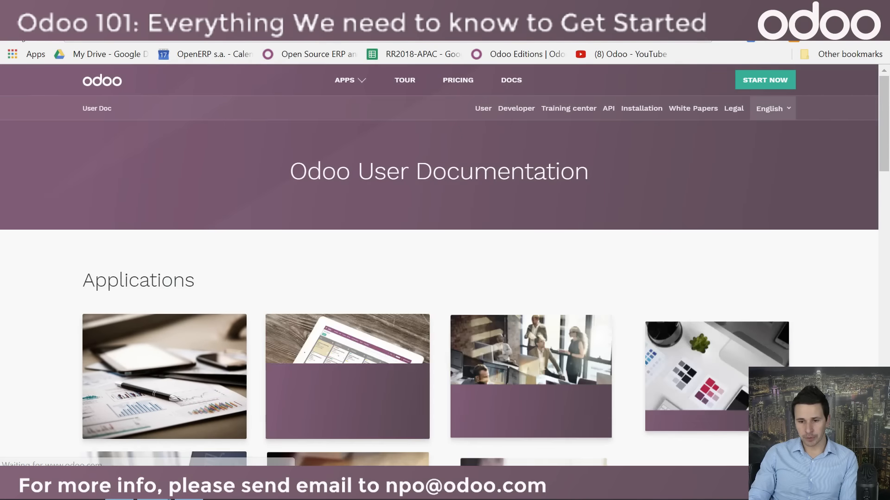
{"action": "scroll", "coordinate": [289, 376], "scroll_direction": "down", "scroll_amount": 5}
{"action": "scroll", "coordinate": [290, 380], "scroll_direction": "down", "scroll_amount": 6}
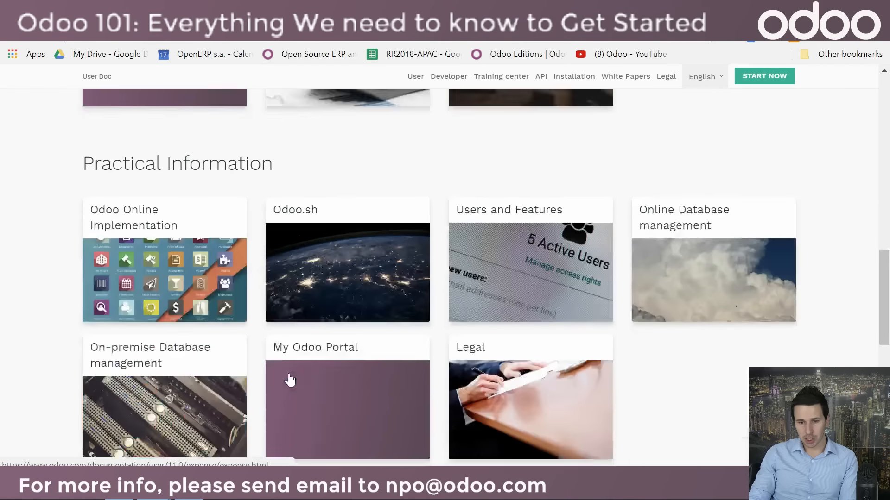
{"action": "scroll", "coordinate": [287, 379], "scroll_direction": "down", "scroll_amount": 10}
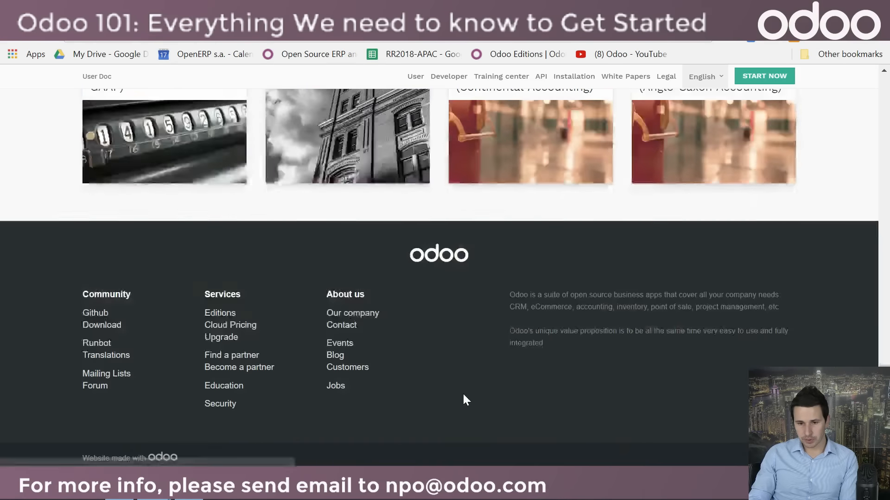
{"action": "scroll", "coordinate": [456, 398], "scroll_direction": "up", "scroll_amount": 12}
{"action": "scroll", "coordinate": [457, 397], "scroll_direction": "up", "scroll_amount": 10}
{"action": "scroll", "coordinate": [457, 392], "scroll_direction": "down", "scroll_amount": 8}
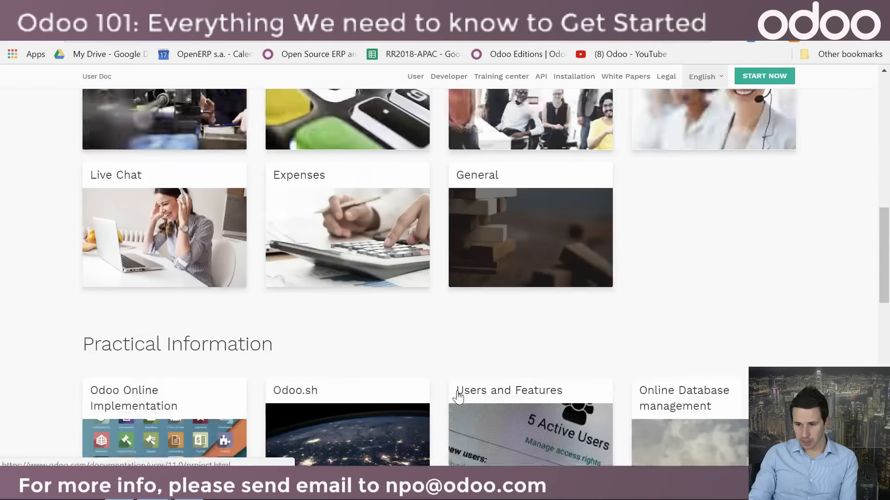
{"action": "scroll", "coordinate": [408, 353], "scroll_direction": "down", "scroll_amount": 3}
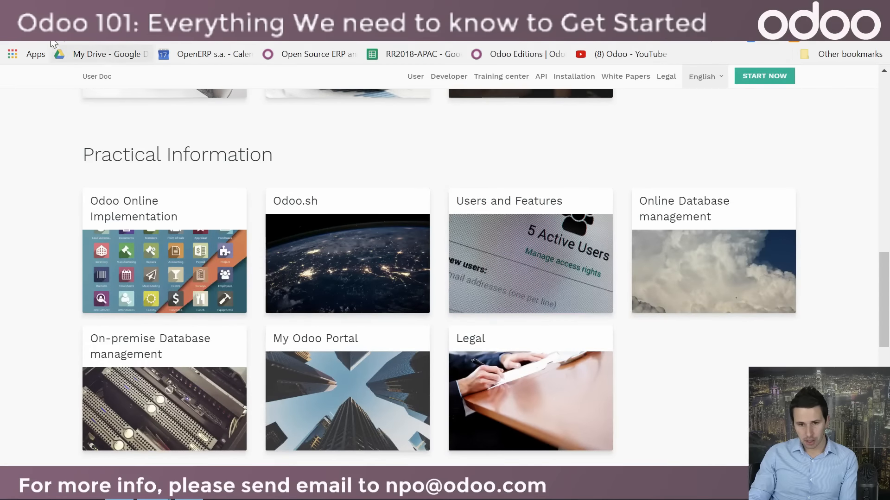
Step: Go back to the documentation home, open the Training Center and examine the Odoo Functional course page
{"action": "left_click", "coordinate": [15, 37]}
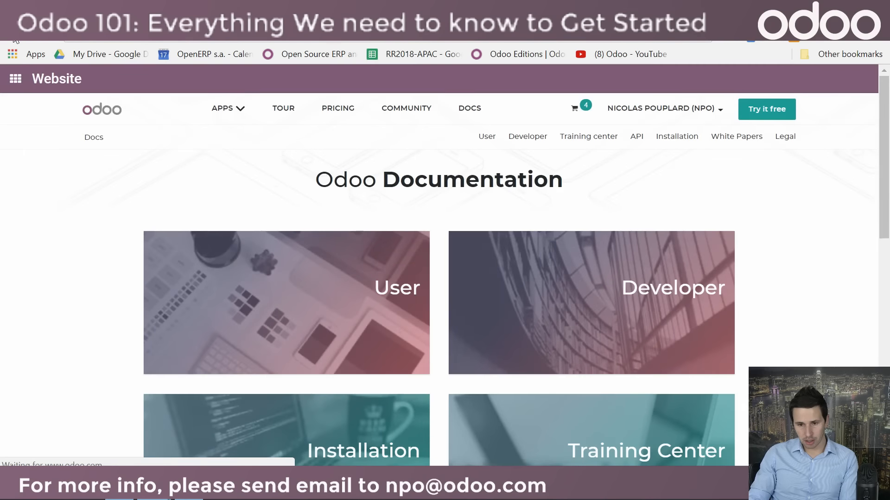
{"action": "scroll", "coordinate": [375, 333], "scroll_direction": "down", "scroll_amount": 8}
{"action": "scroll", "coordinate": [371, 333], "scroll_direction": "up", "scroll_amount": 5}
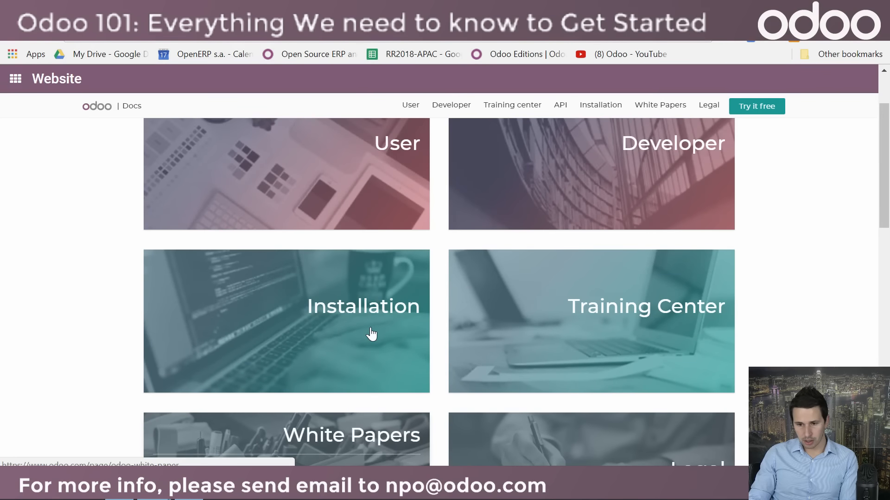
{"action": "left_click", "coordinate": [669, 299]}
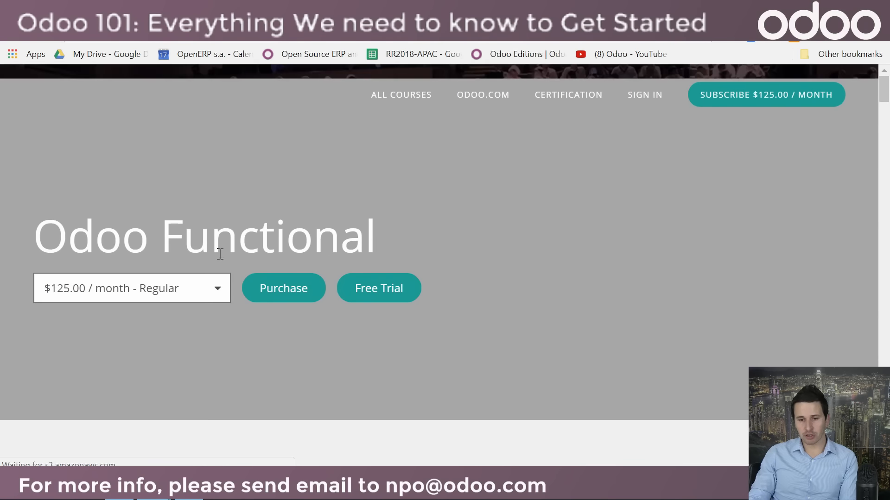
{"action": "scroll", "coordinate": [338, 316], "scroll_direction": "down", "scroll_amount": 9}
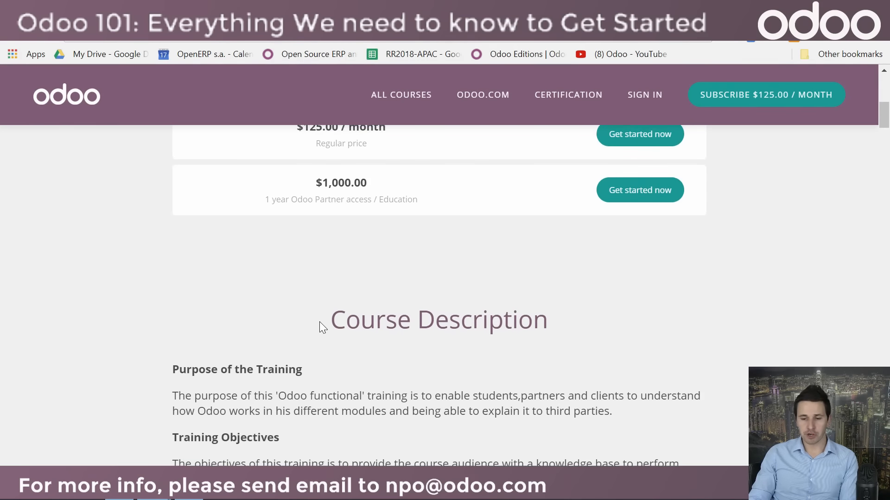
{"action": "scroll", "coordinate": [319, 321], "scroll_direction": "up", "scroll_amount": 10}
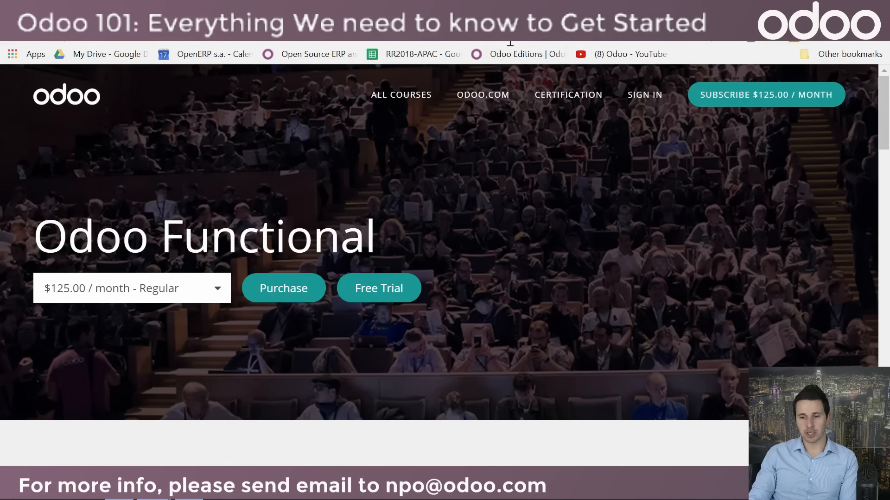
Step: Leave the training page and return to the trial database's app overview in the other browser window
{"action": "key", "text": "ctrl+Tab"}
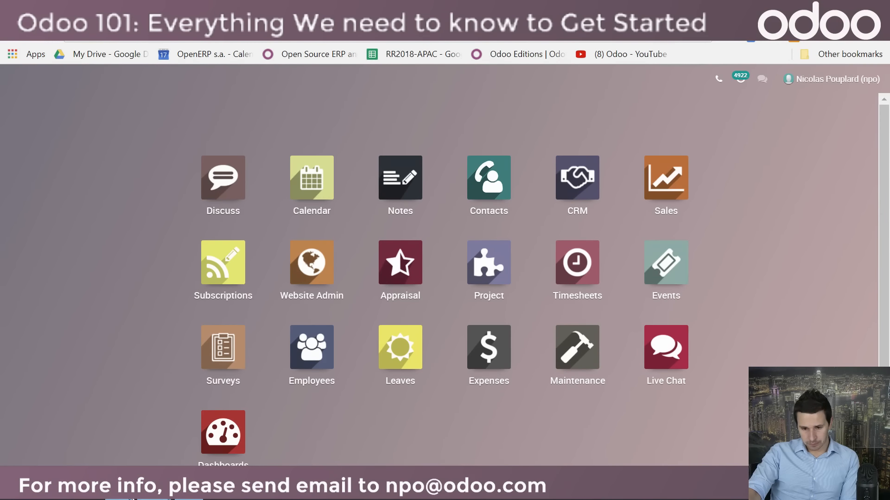
{"action": "mouse_move", "coordinate": [159, 499]}
{"action": "left_click", "coordinate": [98, 454]}
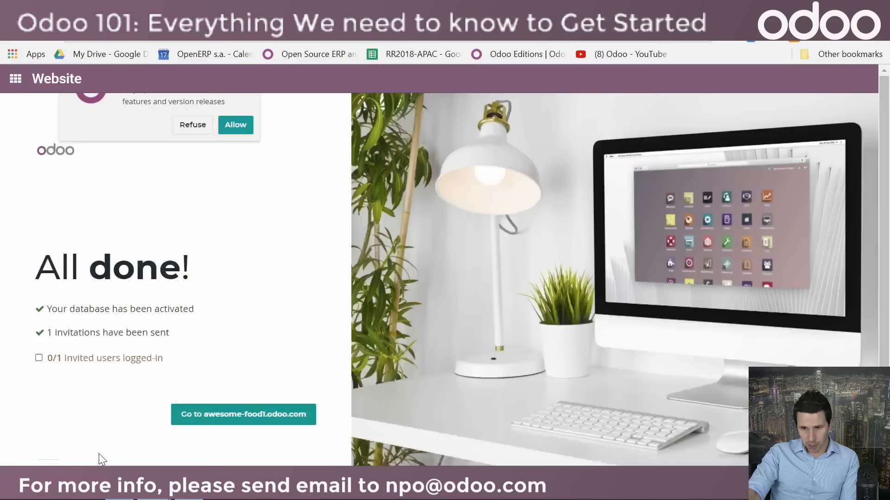
{"action": "mouse_move", "coordinate": [156, 499]}
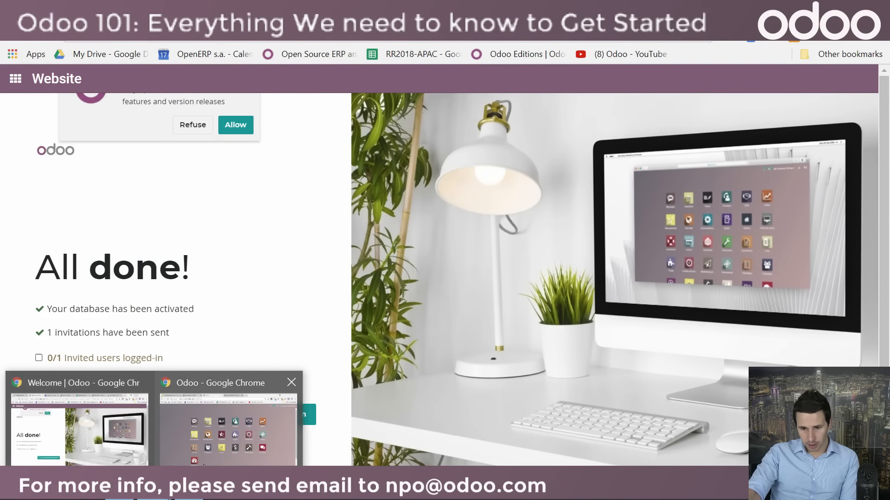
{"action": "left_click", "coordinate": [224, 452]}
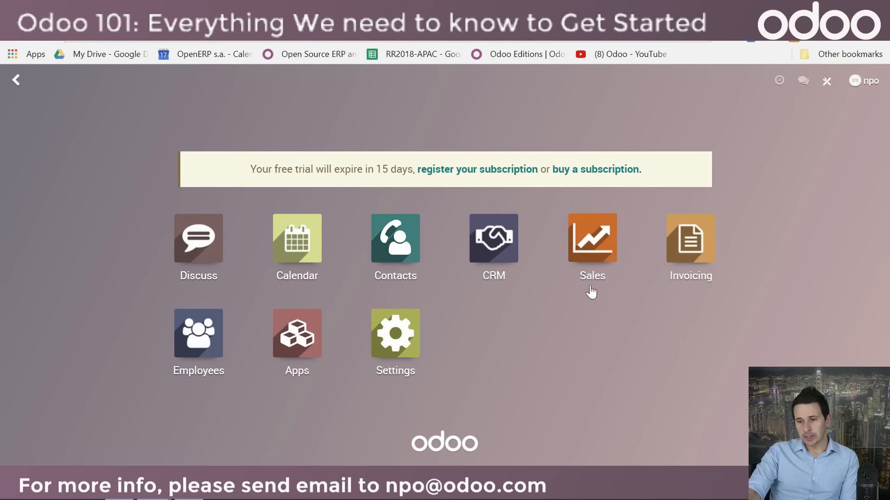
Step: Install the Studio app in the trial database
{"action": "left_click", "coordinate": [829, 88]}
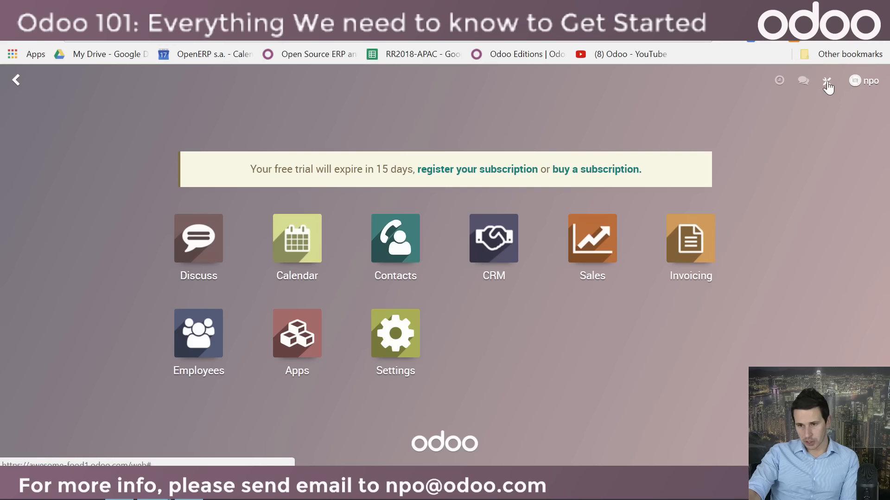
{"action": "left_click", "coordinate": [828, 86]}
{"action": "left_click", "coordinate": [756, 135]}
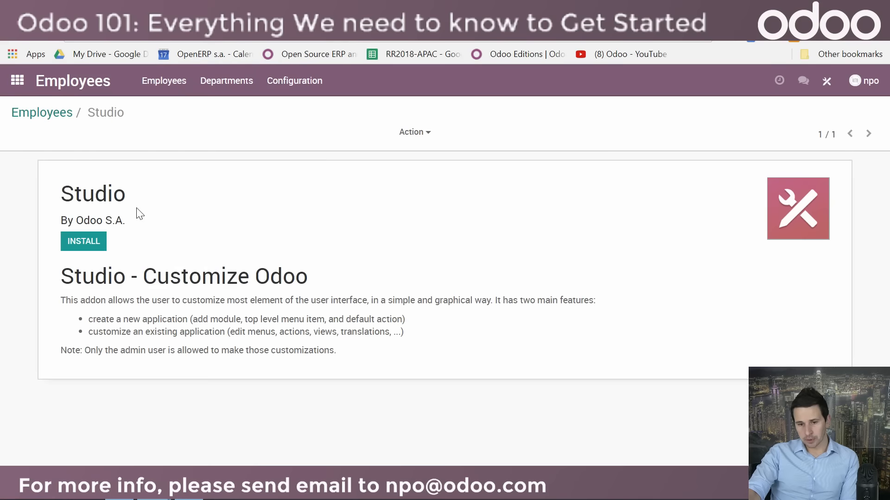
{"action": "left_click", "coordinate": [86, 243]}
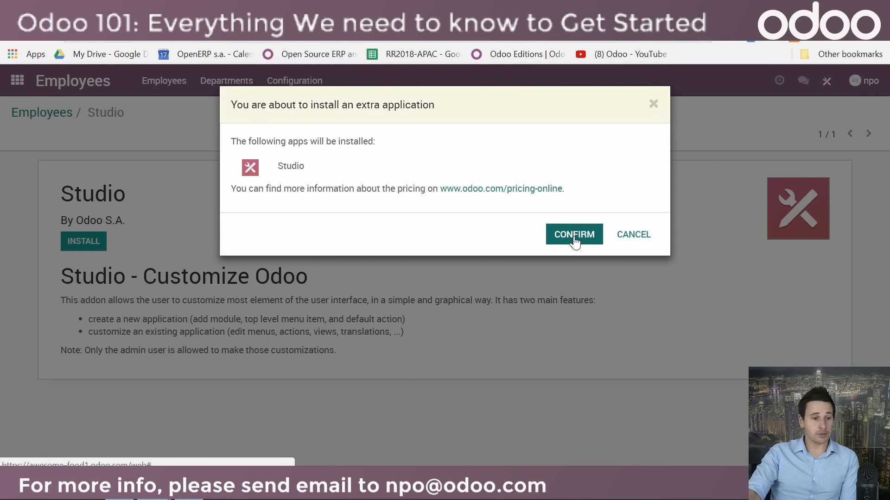
{"action": "left_click", "coordinate": [561, 238]}
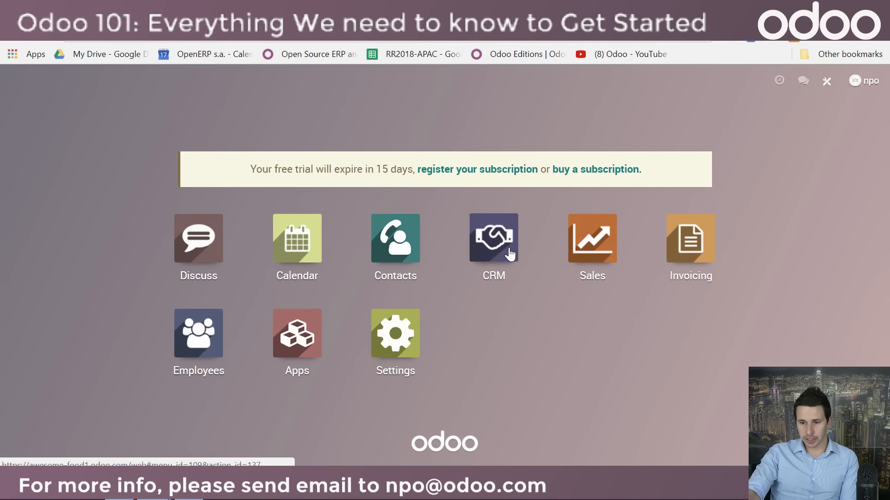
Step: Open the customer record between Belgiumdigital and Google in CRM and start customizing its form with Studio
{"action": "left_click", "coordinate": [510, 254]}
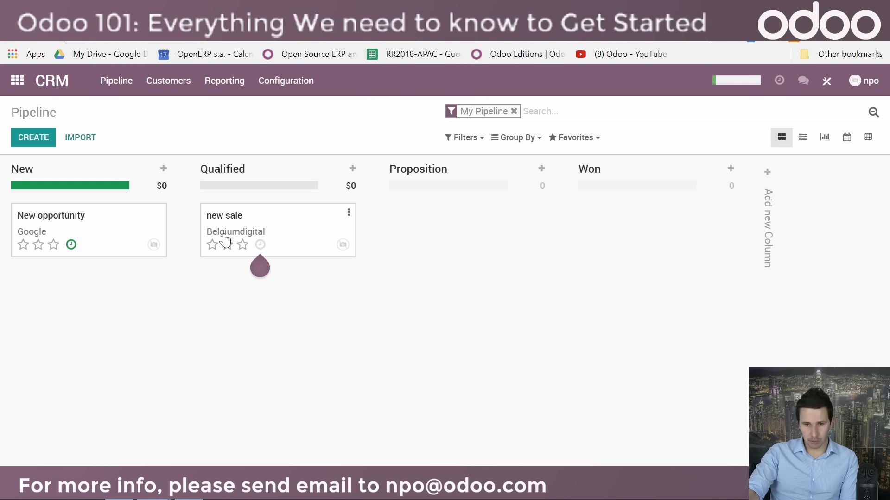
{"action": "left_click", "coordinate": [177, 82]}
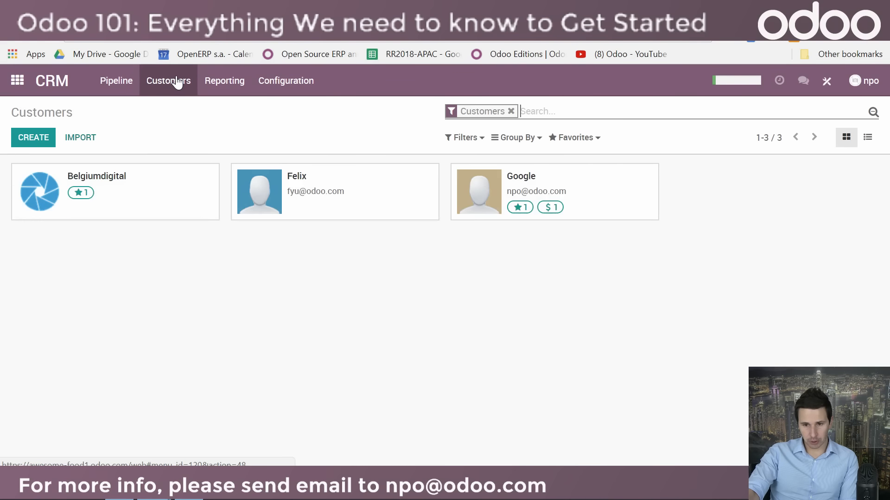
{"action": "left_click", "coordinate": [366, 190]}
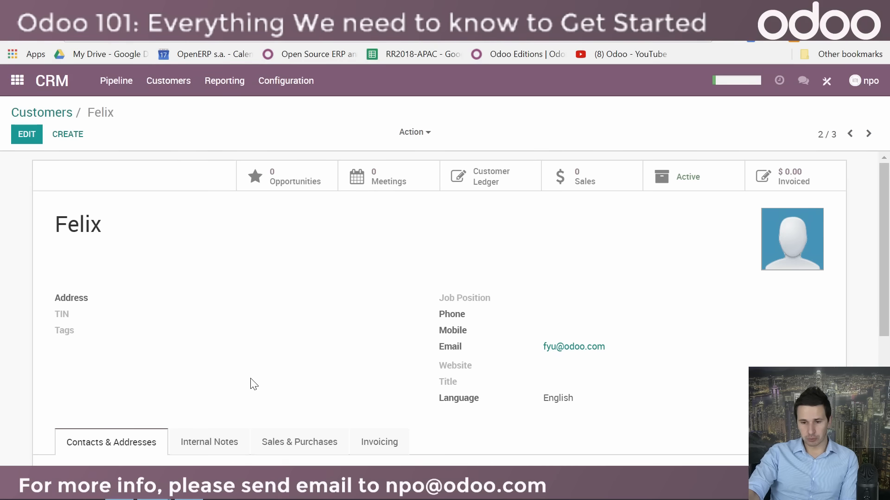
{"action": "left_click", "coordinate": [827, 83]}
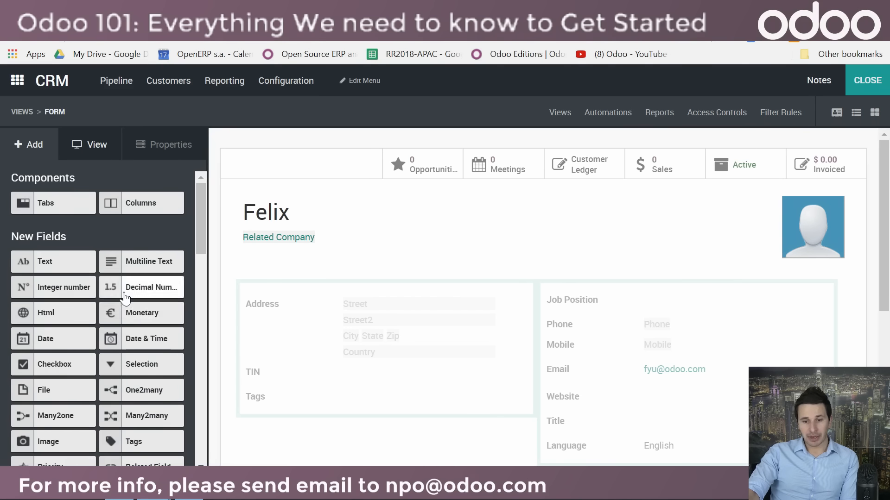
{"action": "scroll", "coordinate": [110, 327], "scroll_direction": "down", "scroll_amount": 3}
{"action": "scroll", "coordinate": [120, 324], "scroll_direction": "up", "scroll_amount": 3}
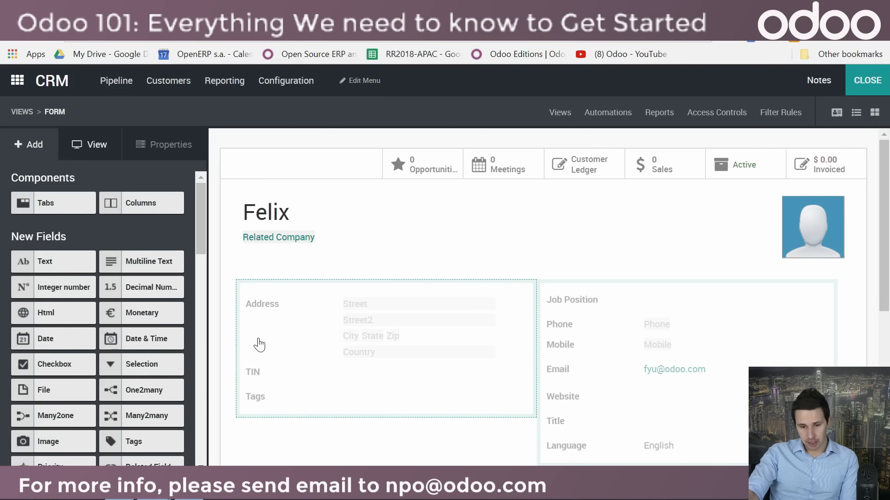
Step: Add a new Text field below Tags in the customer form's address group
{"action": "scroll", "coordinate": [132, 380], "scroll_direction": "down", "scroll_amount": 3}
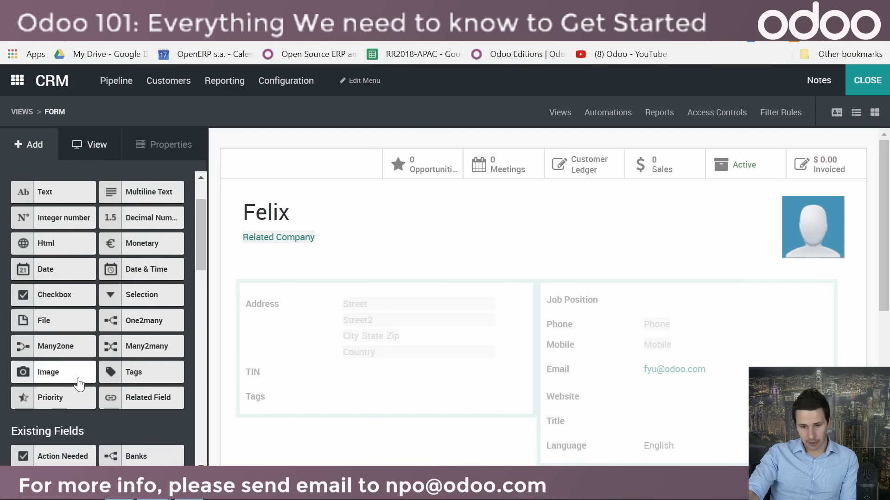
{"action": "scroll", "coordinate": [74, 380], "scroll_direction": "up", "scroll_amount": 3}
{"action": "left_click_drag", "start_coordinate": [66, 263], "coordinate": [300, 436]}
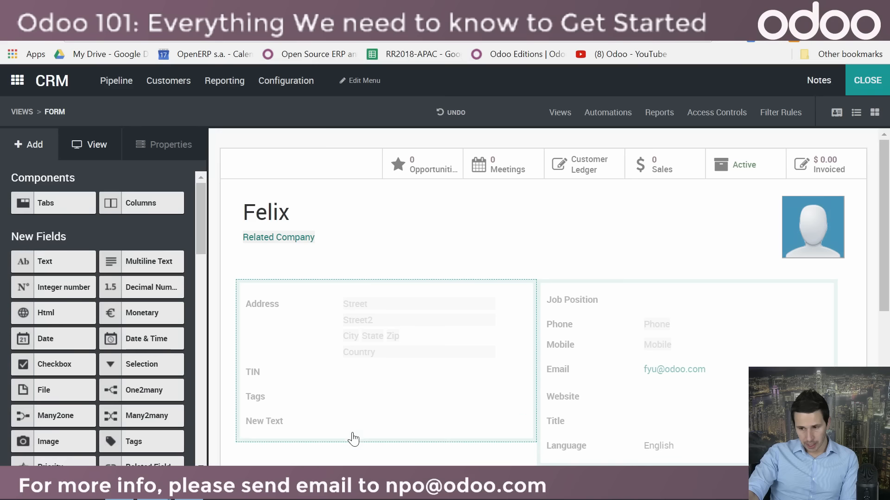
Step: Change the new text field's label to "Birth date"
{"action": "left_click", "coordinate": [285, 426]}
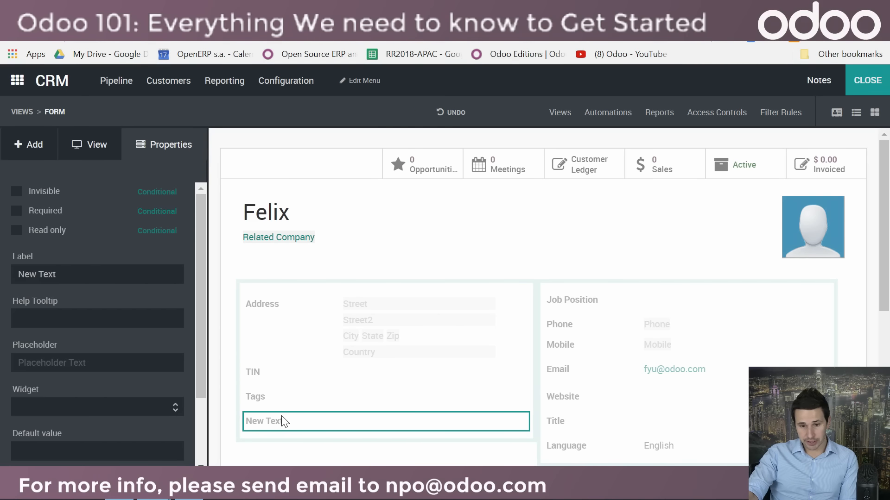
{"action": "left_click_drag", "start_coordinate": [84, 275], "coordinate": [2, 276]}
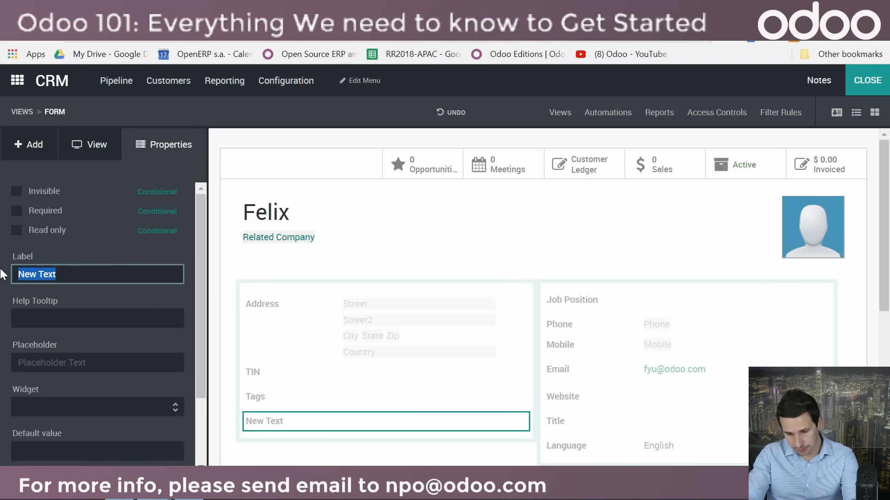
{"action": "type", "text": "Birth date"}
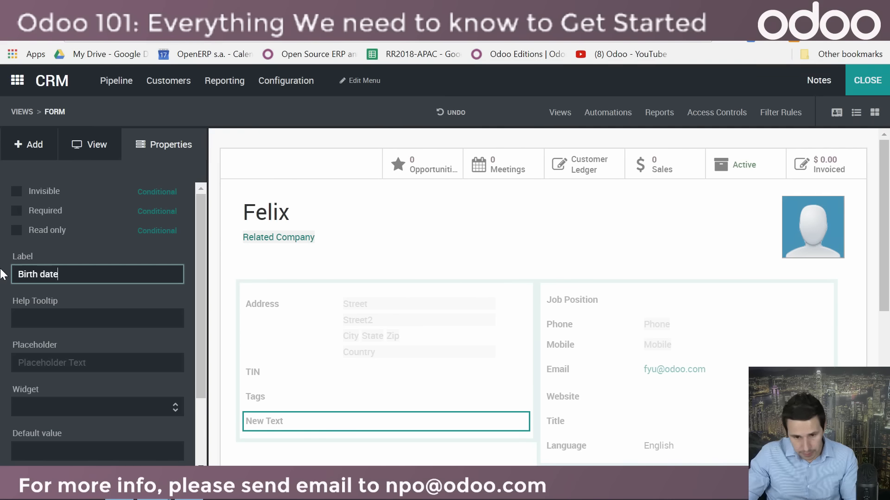
{"action": "left_click", "coordinate": [447, 254]}
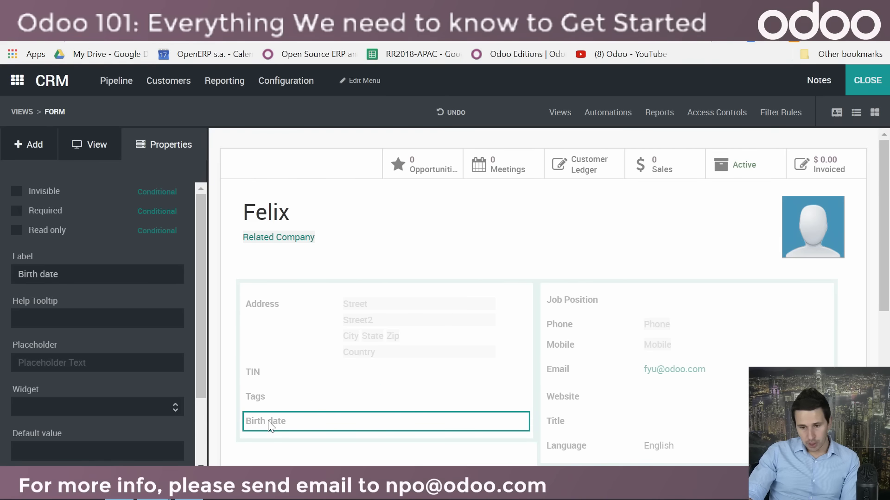
{"action": "scroll", "coordinate": [310, 412], "scroll_direction": "down", "scroll_amount": 2}
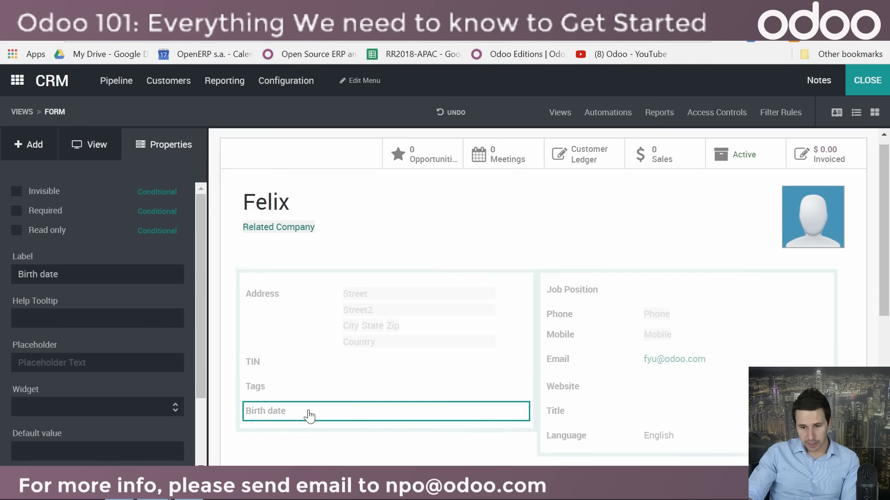
Step: Close Studio on the customer form and return to the database's app overview
{"action": "left_click", "coordinate": [37, 147]}
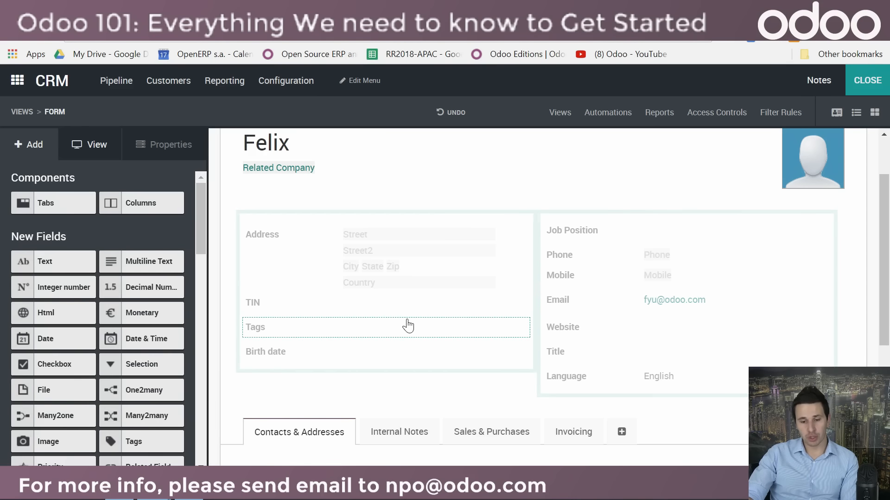
{"action": "left_click", "coordinate": [866, 82]}
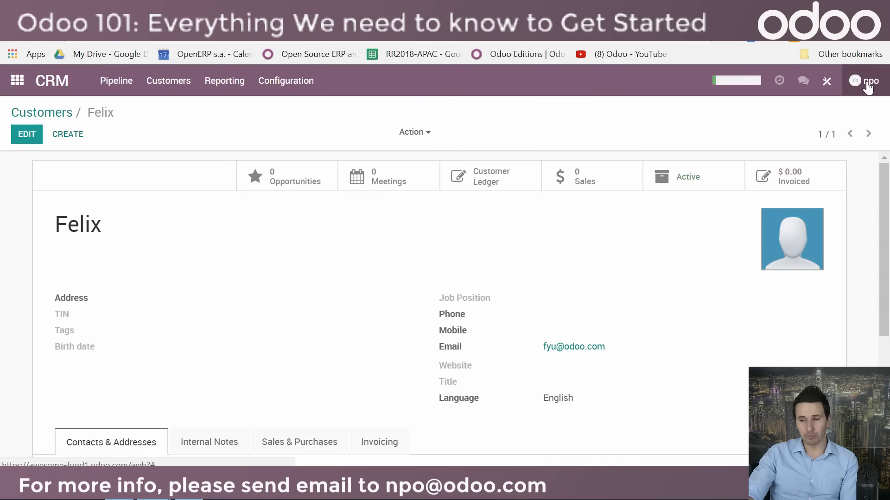
{"action": "left_click", "coordinate": [18, 81]}
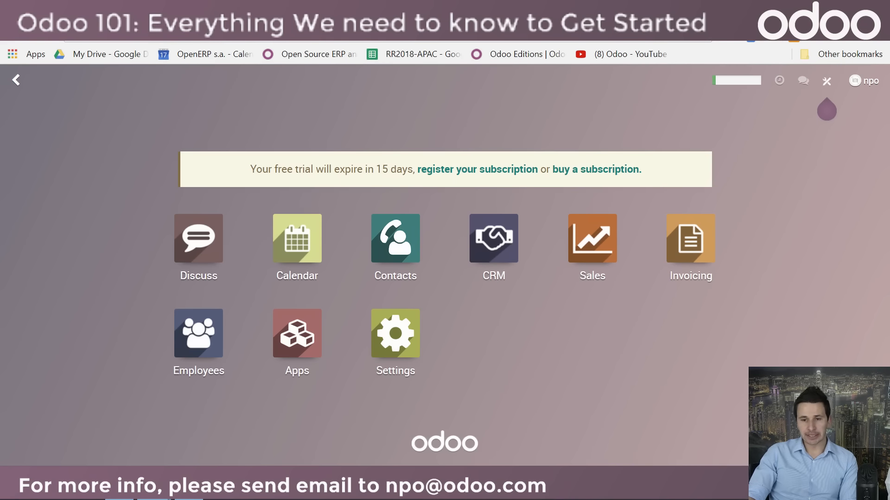
Step: Open the Odoo website in a new browser tab, browse its third-party apps and open the Odoo WooCommerce Connector
{"action": "left_click", "coordinate": [359, 10]}
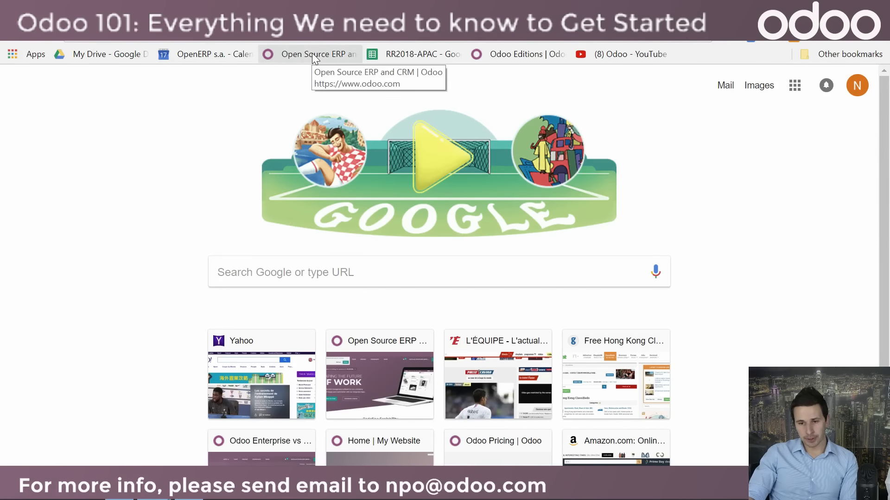
{"action": "left_click", "coordinate": [313, 57]}
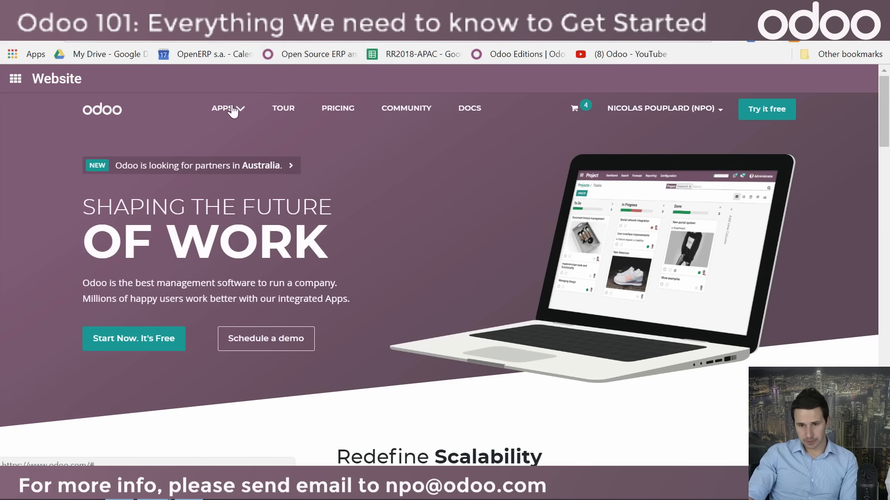
{"action": "left_click", "coordinate": [233, 110]}
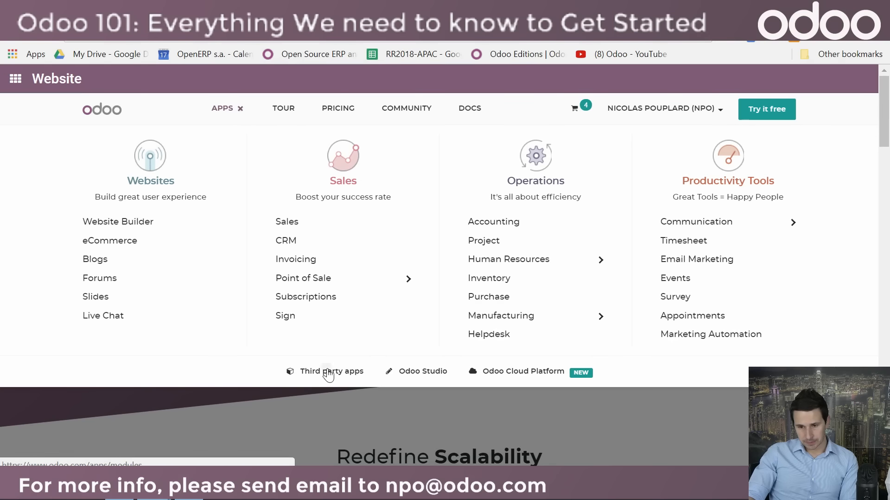
{"action": "left_click", "coordinate": [328, 376]}
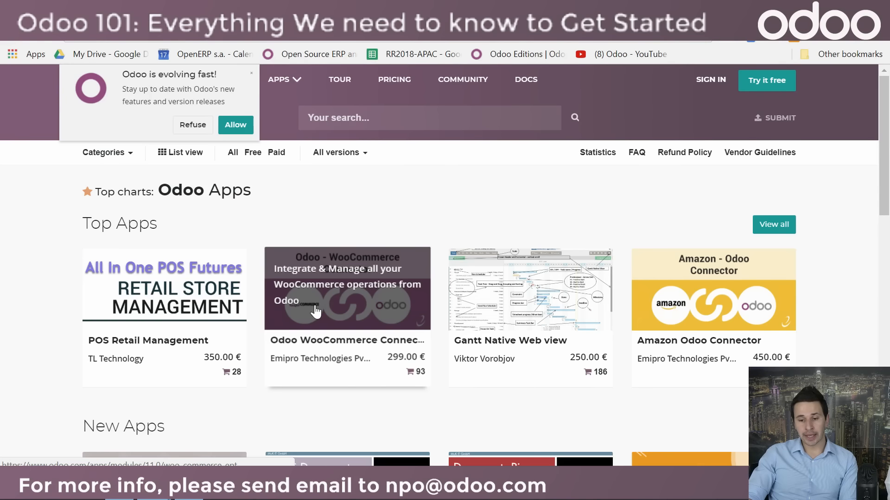
{"action": "left_click", "coordinate": [343, 311]}
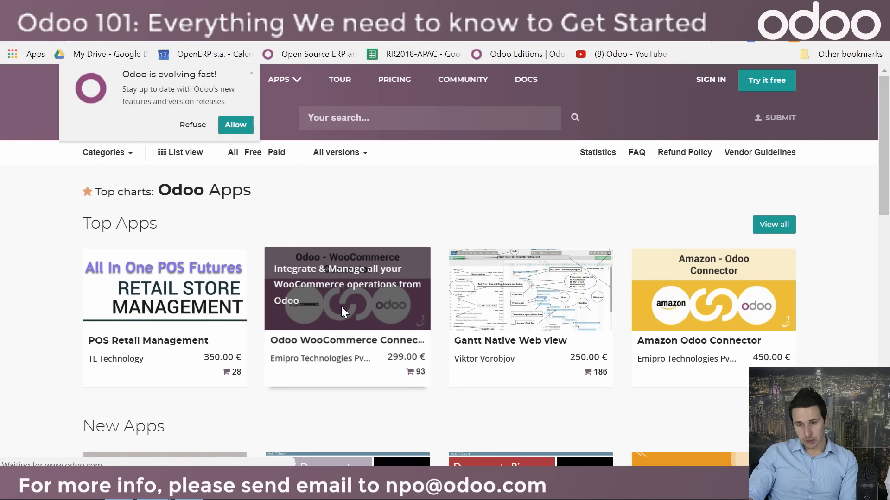